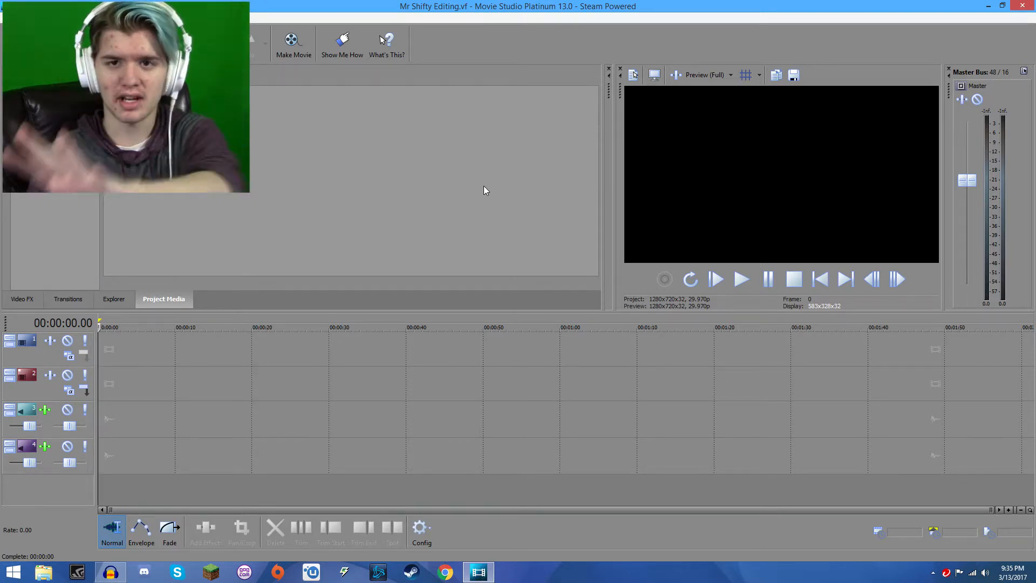
drag(1035, 91, 603, 1)
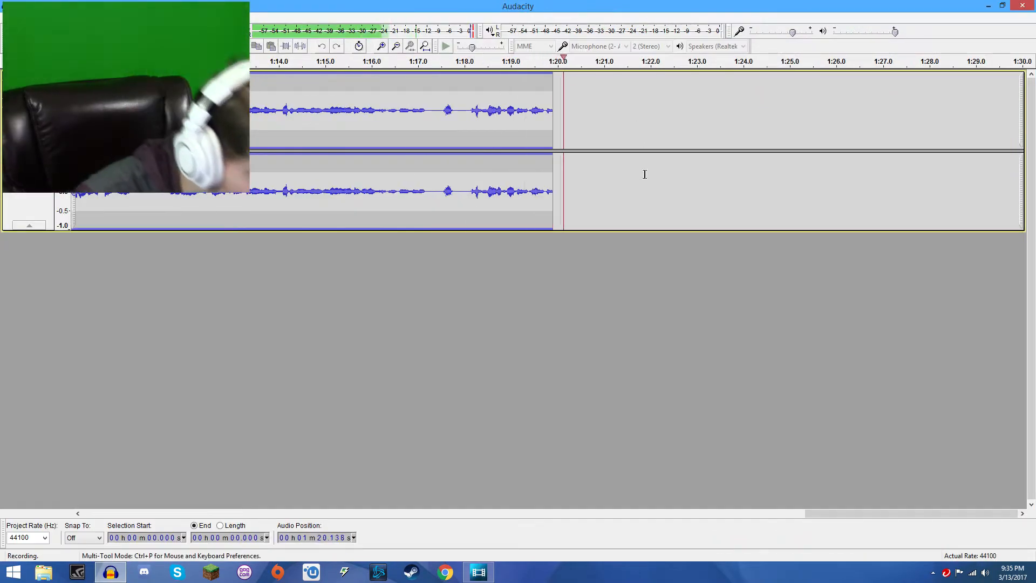
drag(577, 7, 1034, 99)
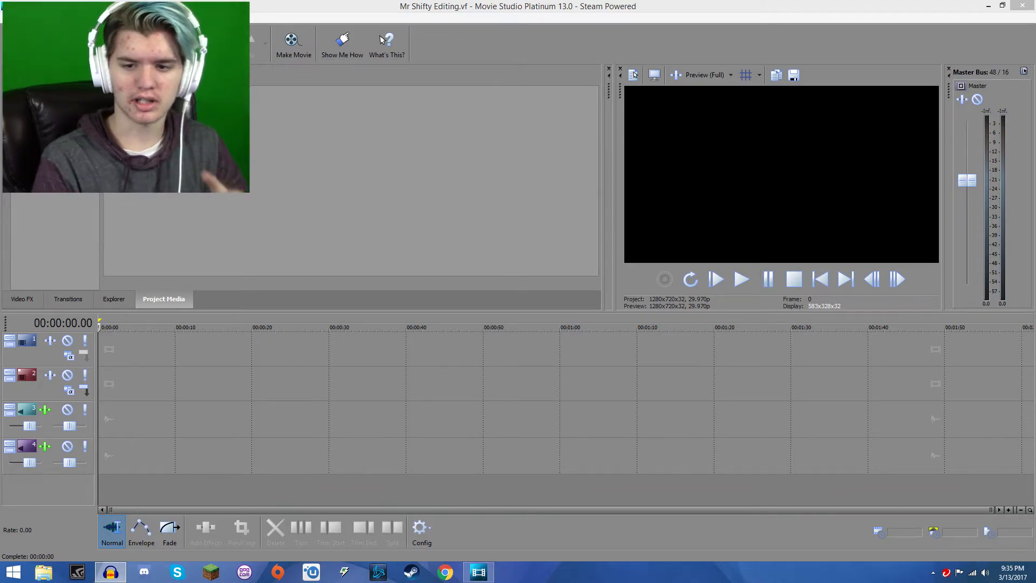
drag(647, 34, 586, 0)
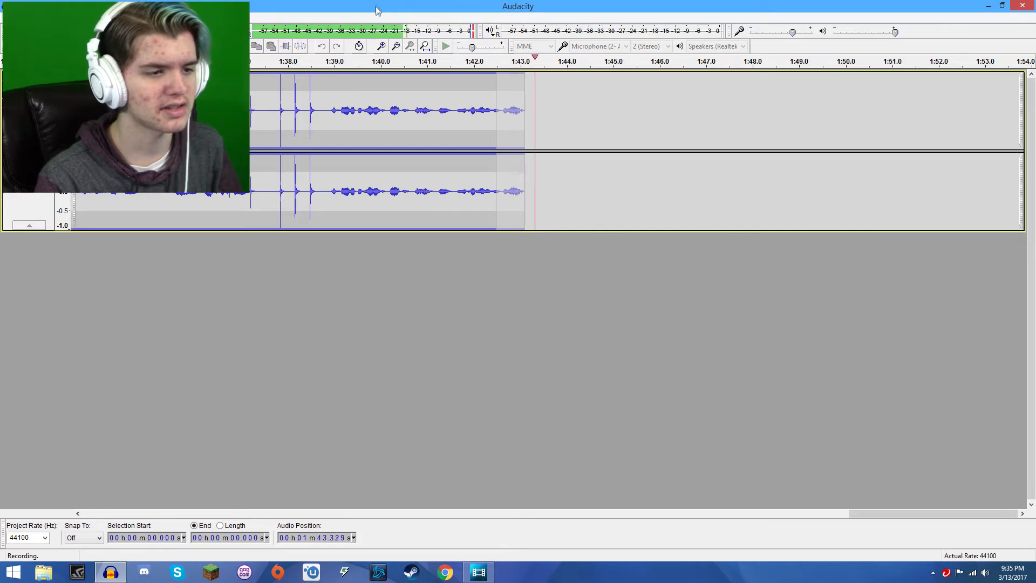
drag(377, 8, 1035, 70)
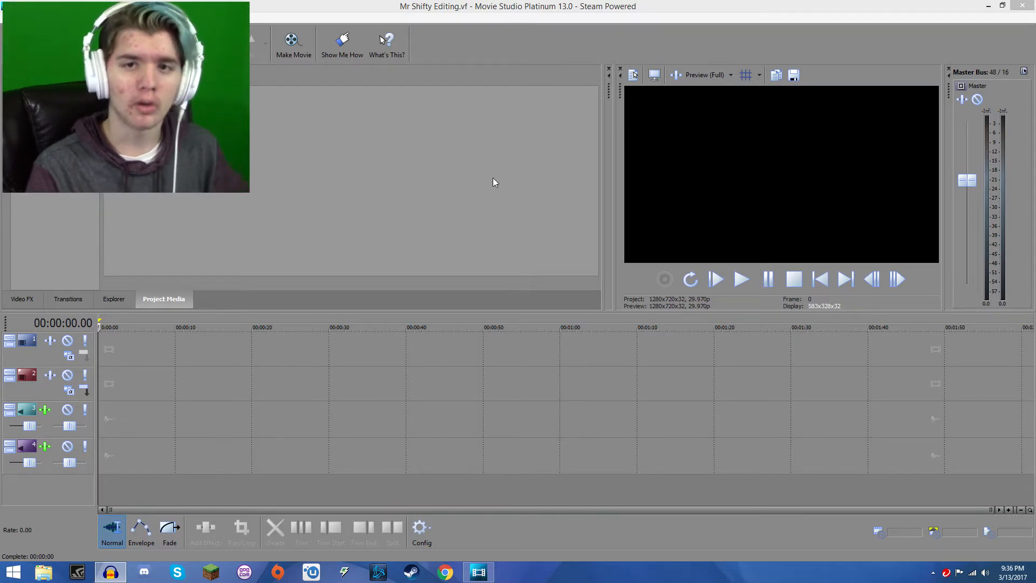
click(502, 166)
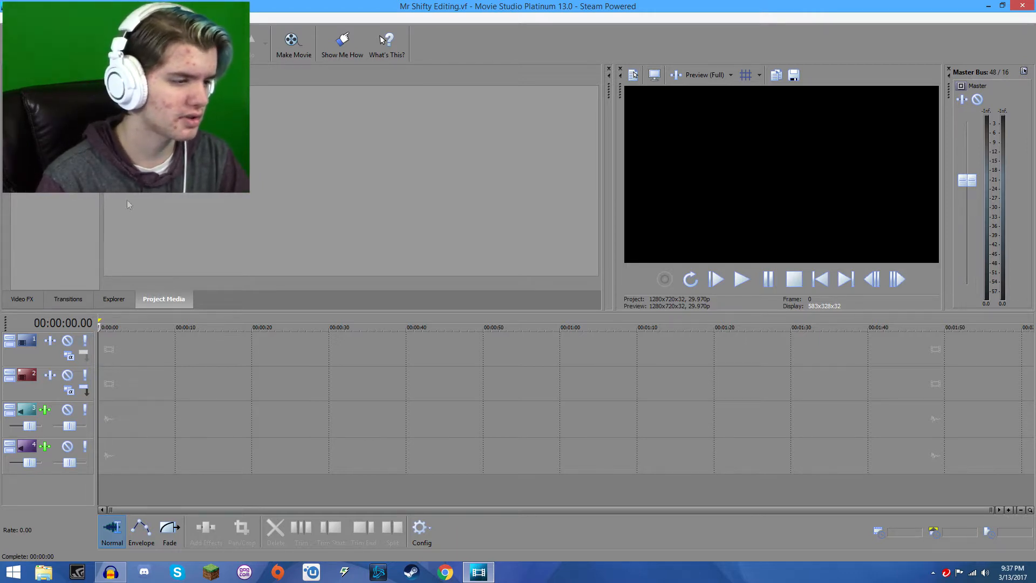
Add all the media from the MrShiftyOpenBeta folder in Videos to the timeline, matching the project video settings to the media.
click(44, 572)
double_click(591, 183)
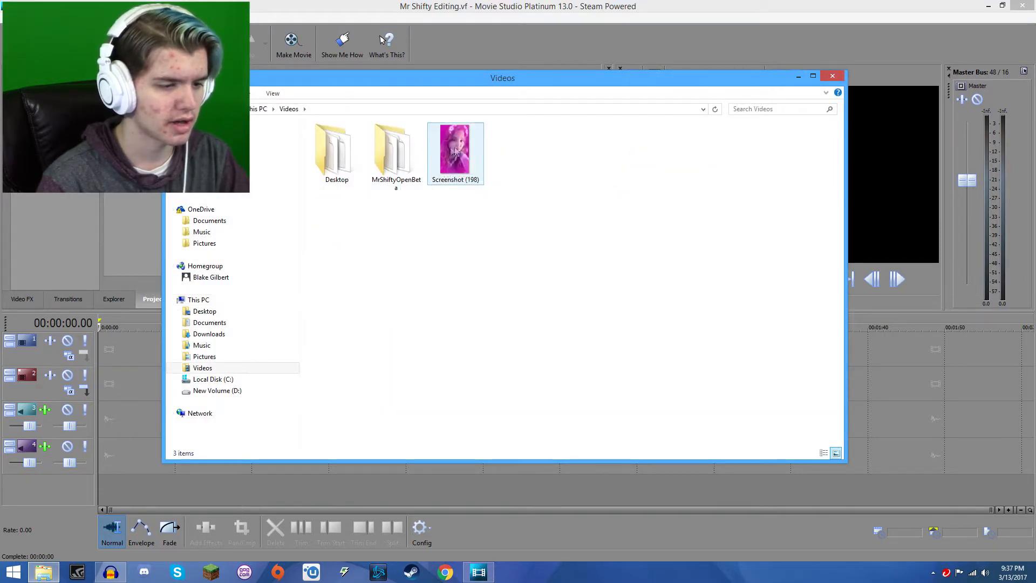
double_click(393, 154)
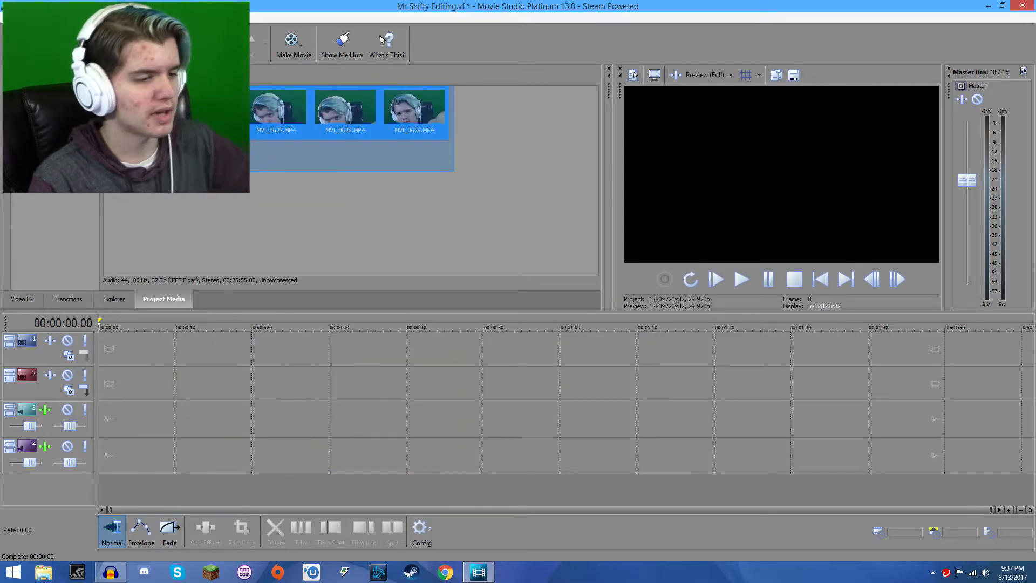
drag(207, 113, 111, 384)
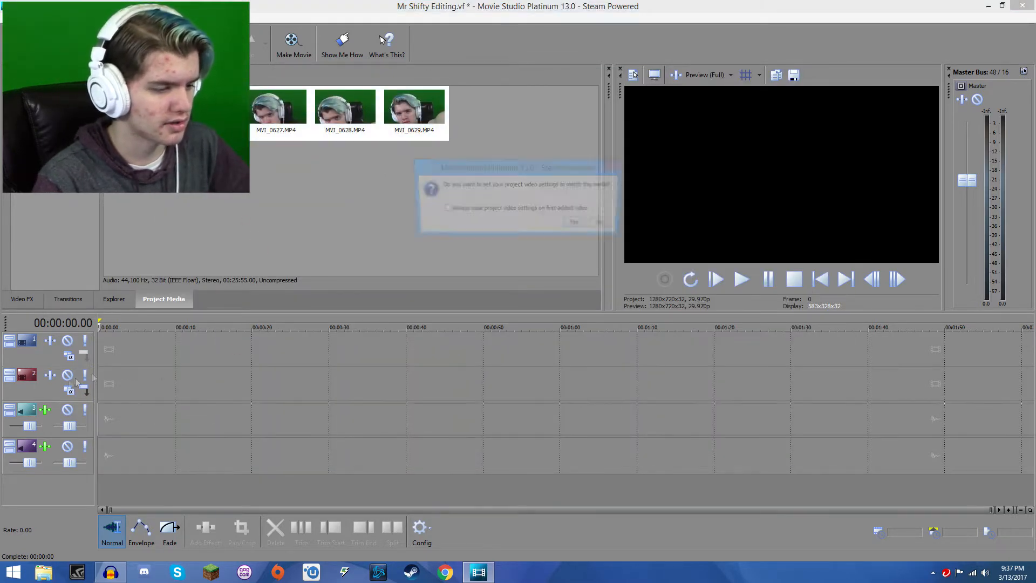
click(576, 224)
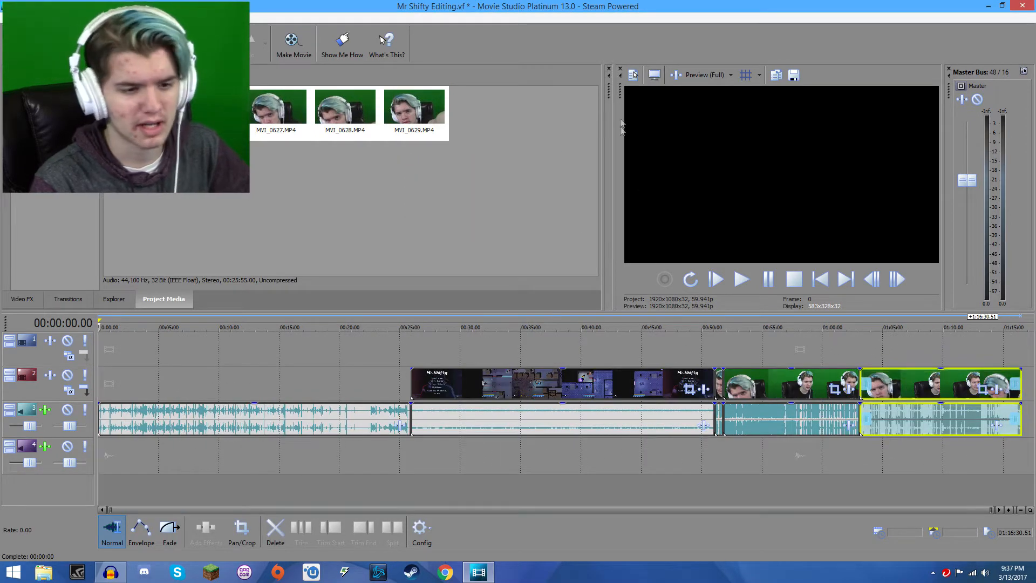
Set the project frame rate to 29.970 (NTSC) in the project properties.
click(633, 74)
click(513, 162)
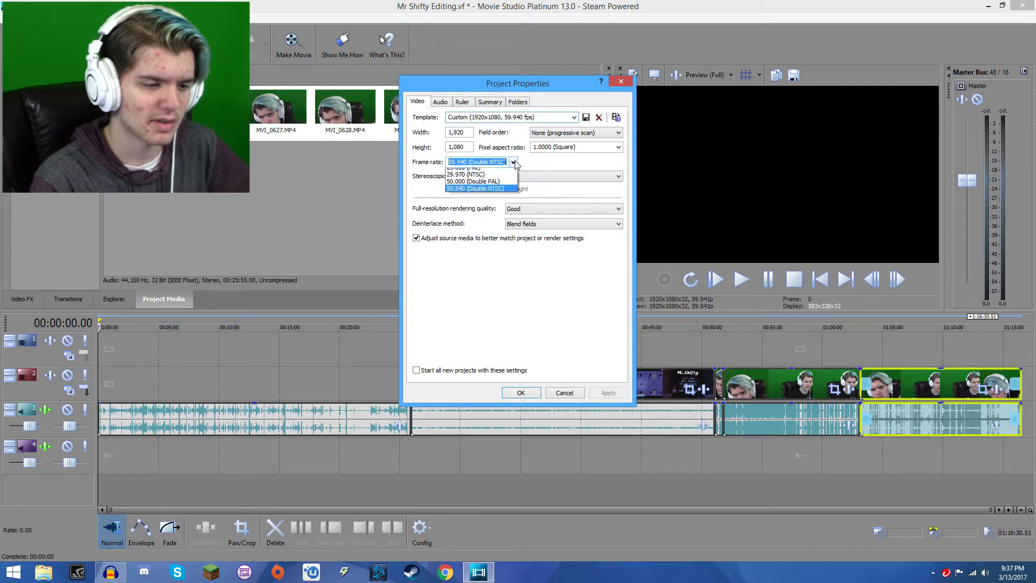
click(501, 185)
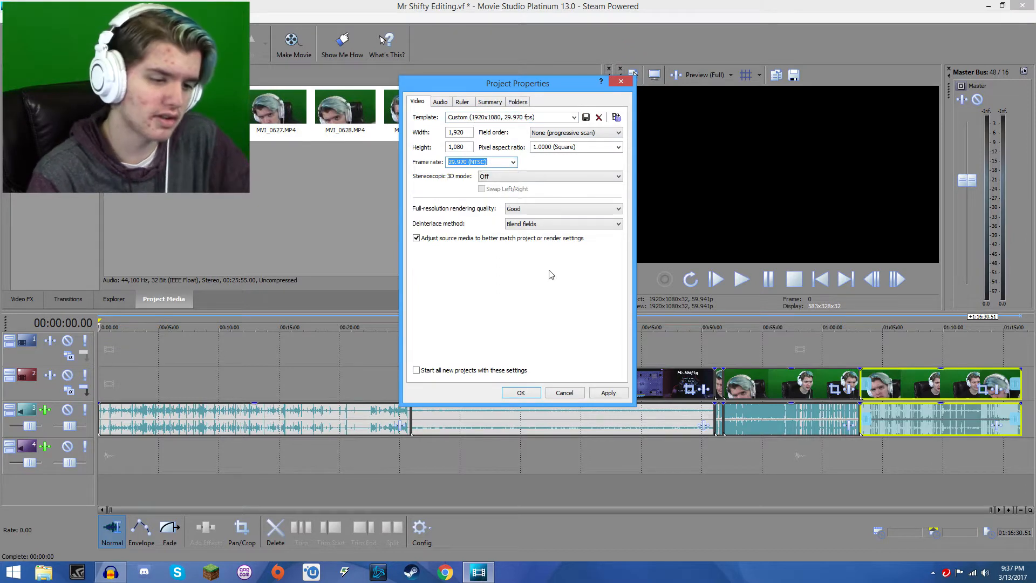
click(606, 392)
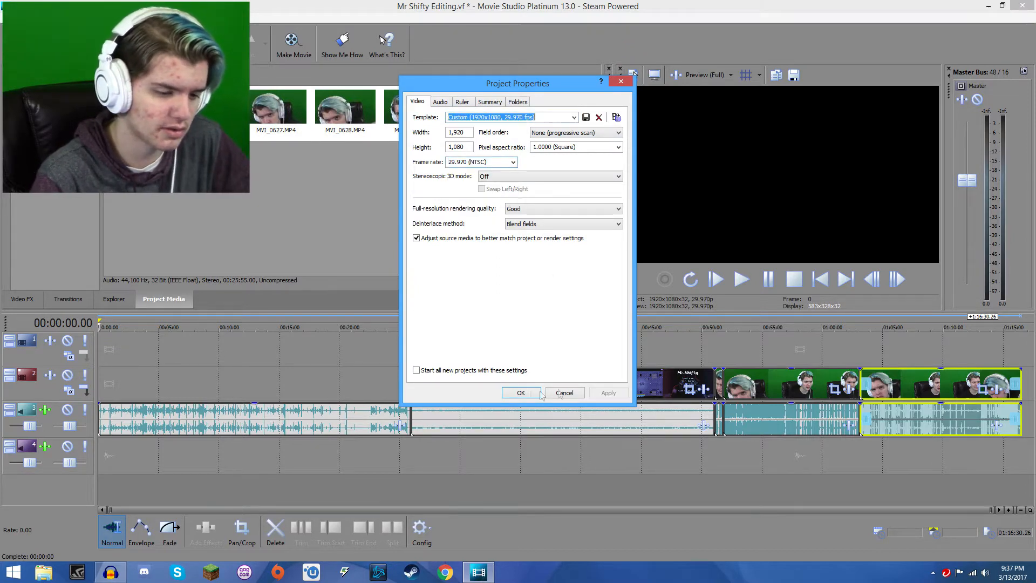
click(521, 393)
Move the separate microphone recording from track 3 to track 4, starting it where the webcam footage begins.
click(584, 385)
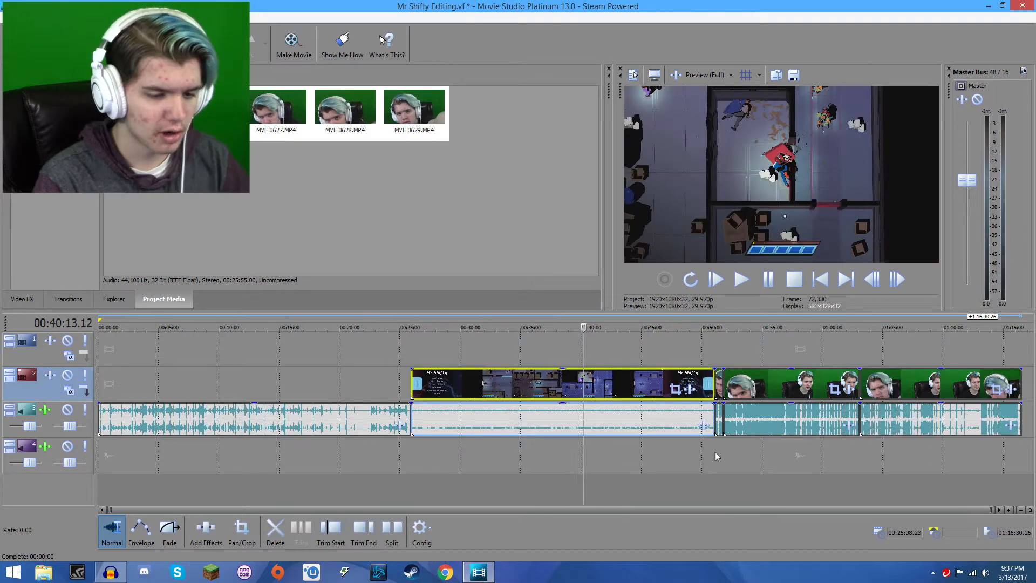
click(730, 453)
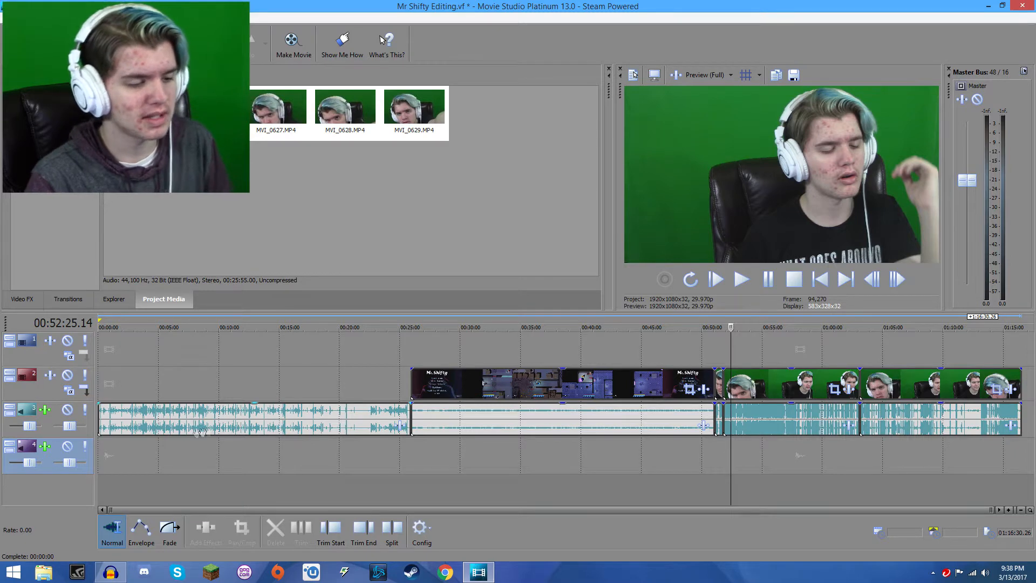
click(247, 421)
drag(852, 453, 864, 453)
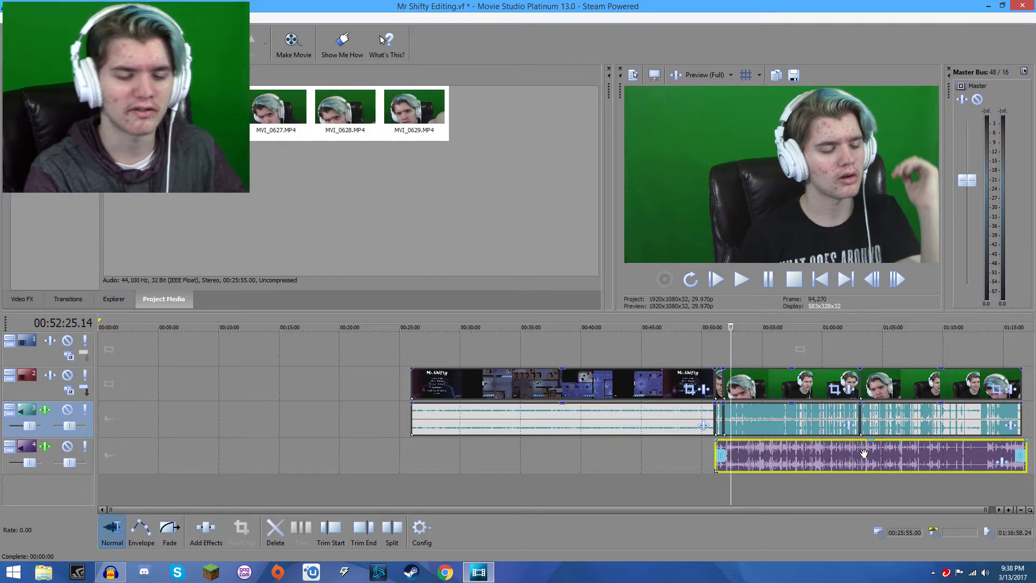
click(719, 479)
click(759, 390)
click(920, 386)
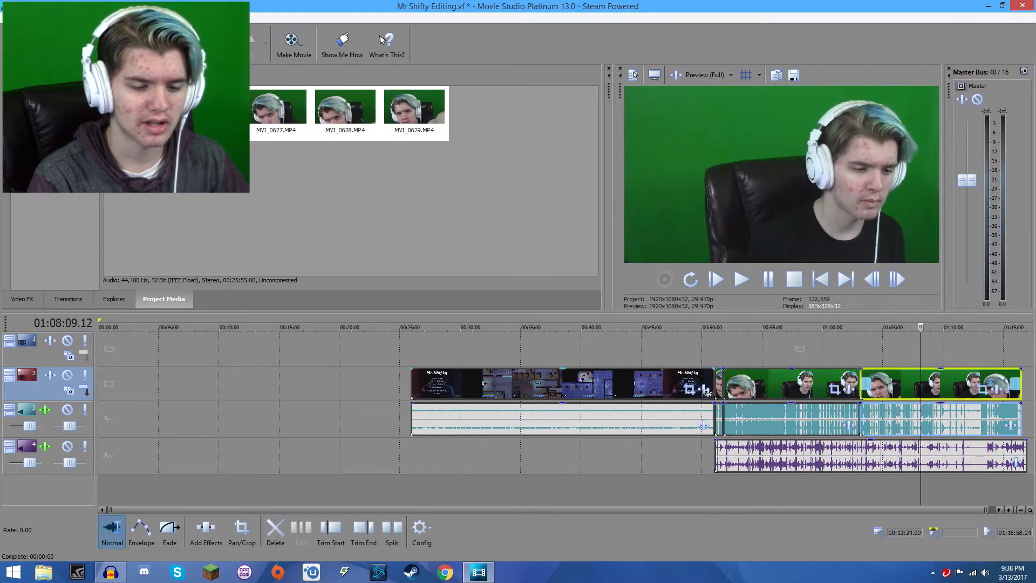
click(789, 382)
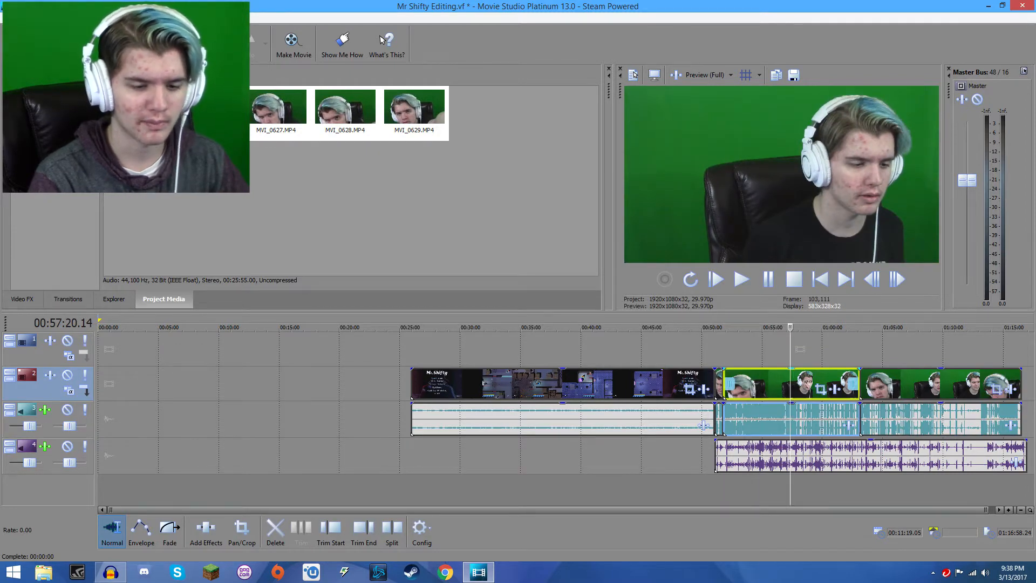
click(857, 418)
scroll(857, 418, up, 5)
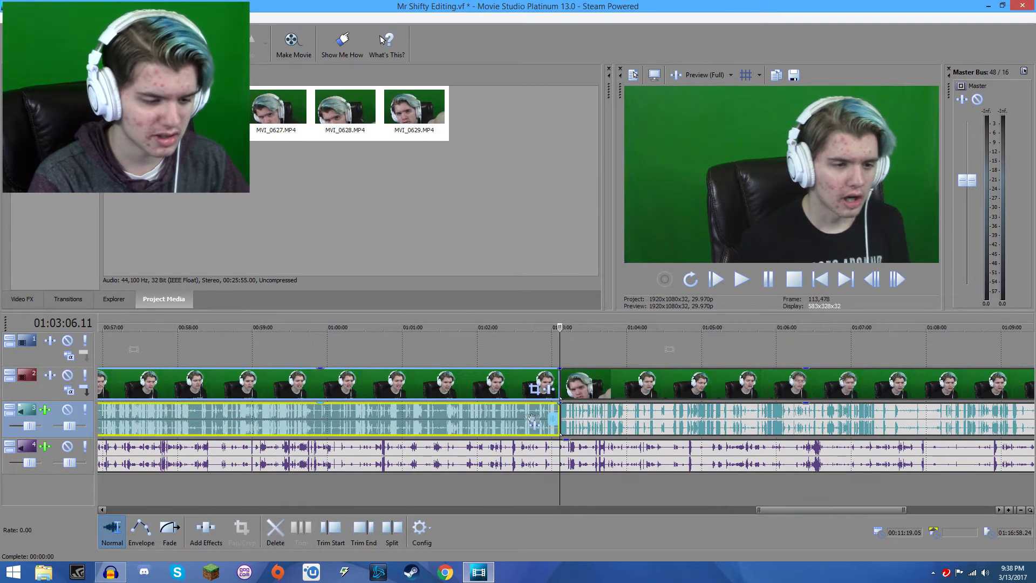
click(522, 418)
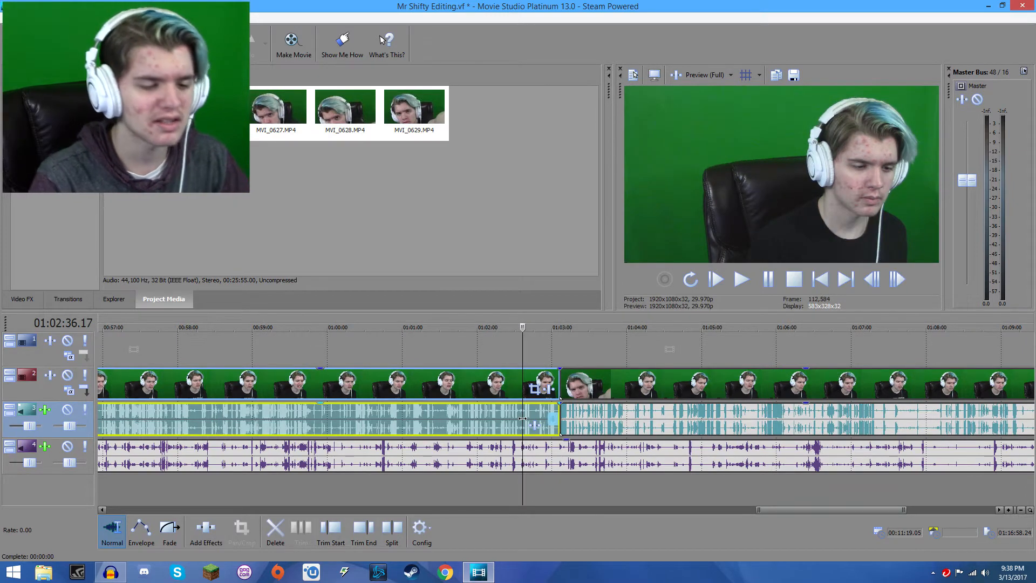
Move the gameplay clip with its audio to the start of the timeline.
scroll(538, 416, down, 3)
scroll(538, 417, down, 4)
drag(581, 380, 116, 383)
click(180, 421)
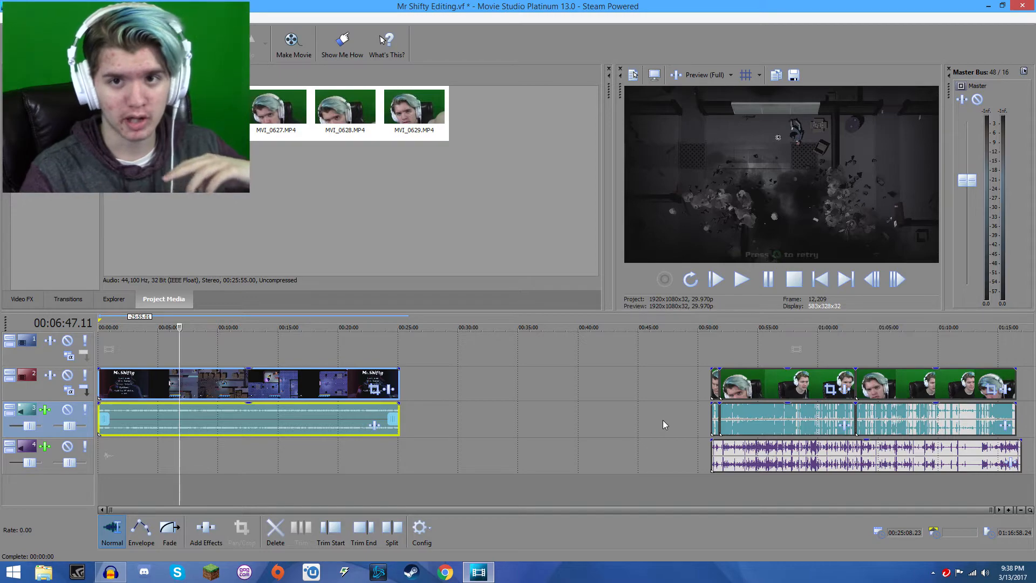
Try shifting the microphone recording on track 4 about 1 minute 5 seconds earlier relative to the webcam footage.
scroll(663, 482, up, 3)
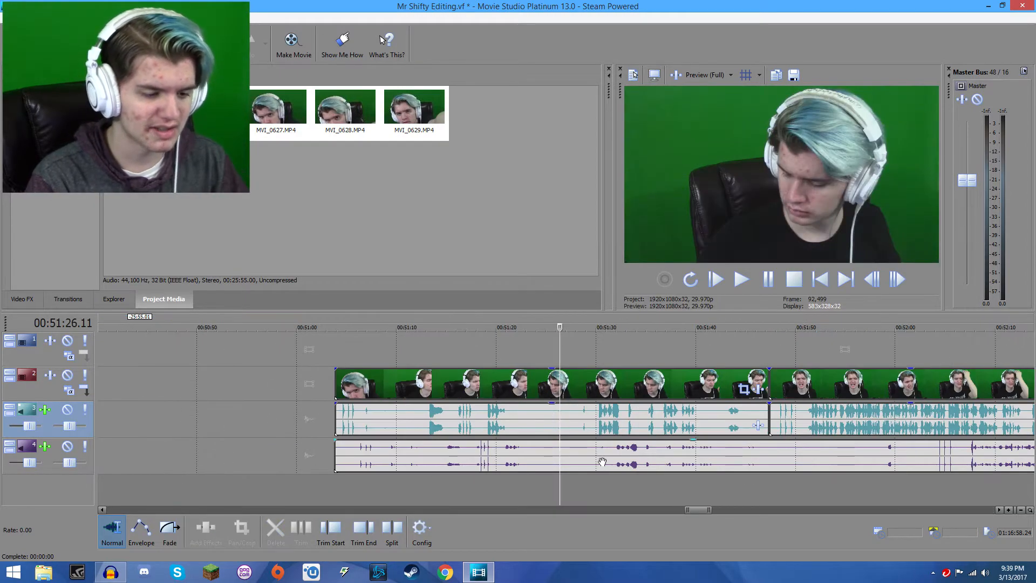
scroll(603, 462, down, 5)
click(648, 451)
drag(675, 454, 614, 446)
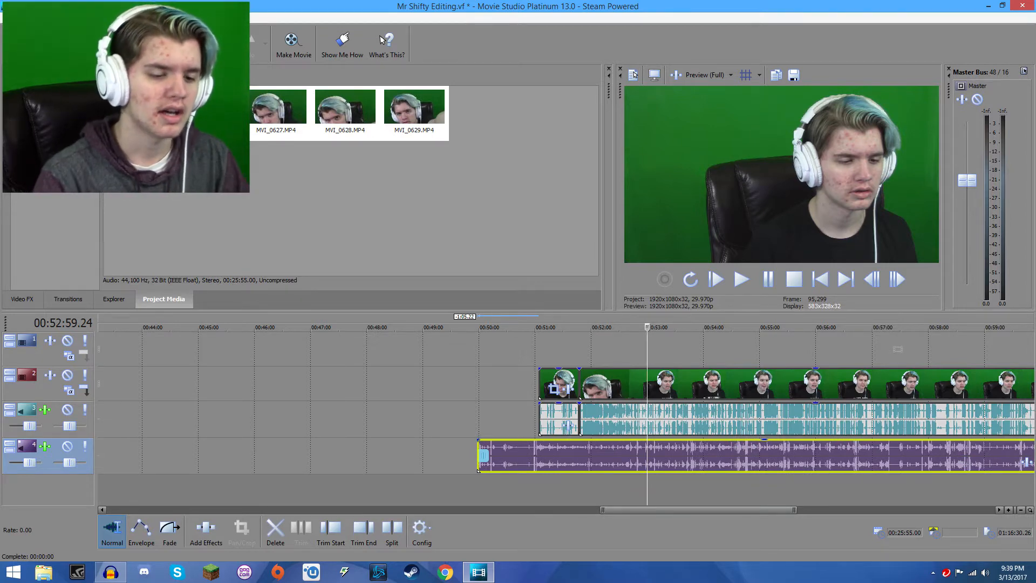
Compare the webcam clips' audio waveform with the microphone recording's waveform on track 4.
click(720, 381)
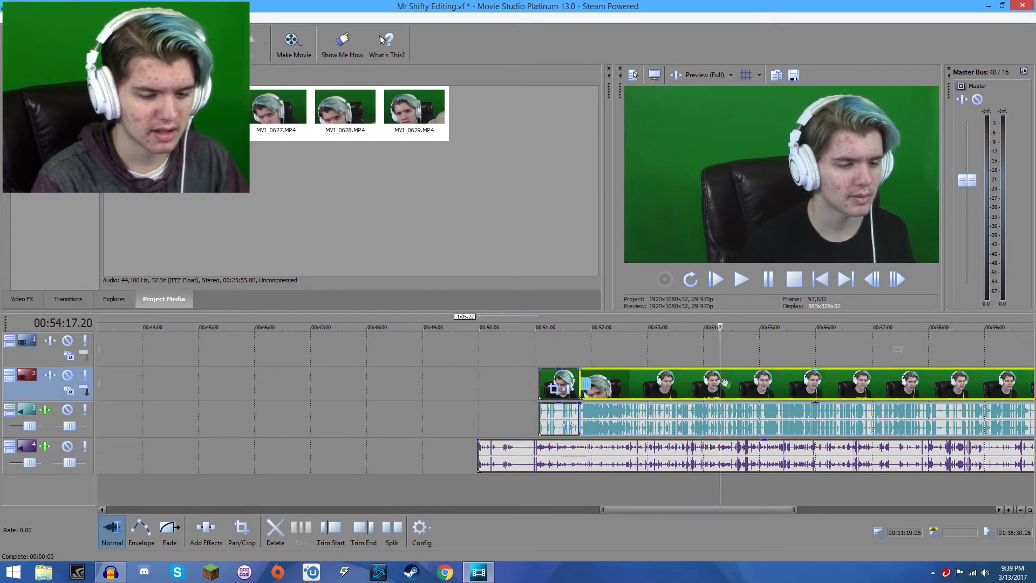
click(738, 416)
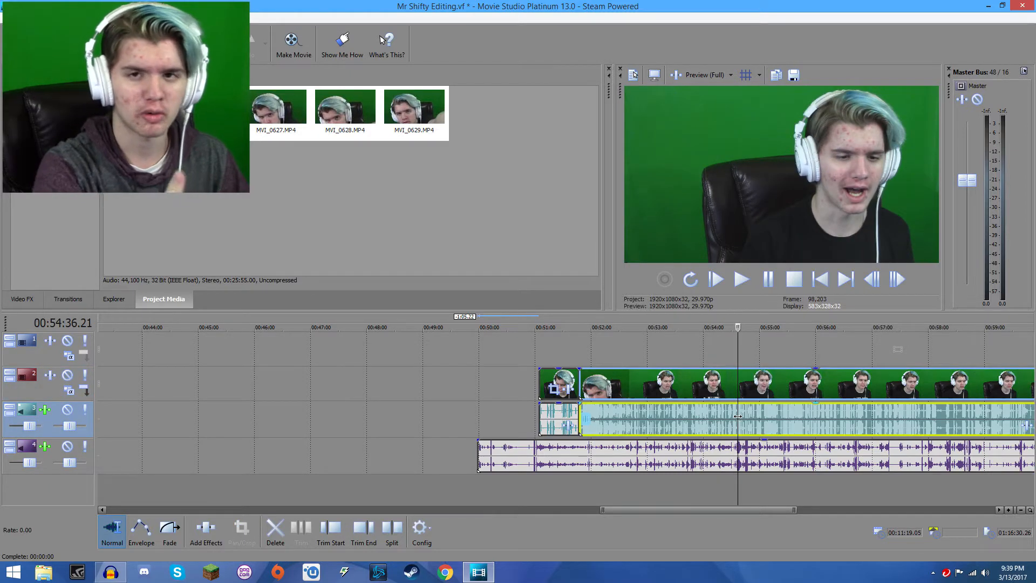
click(564, 454)
click(662, 418)
click(802, 419)
scroll(801, 418, down, 2)
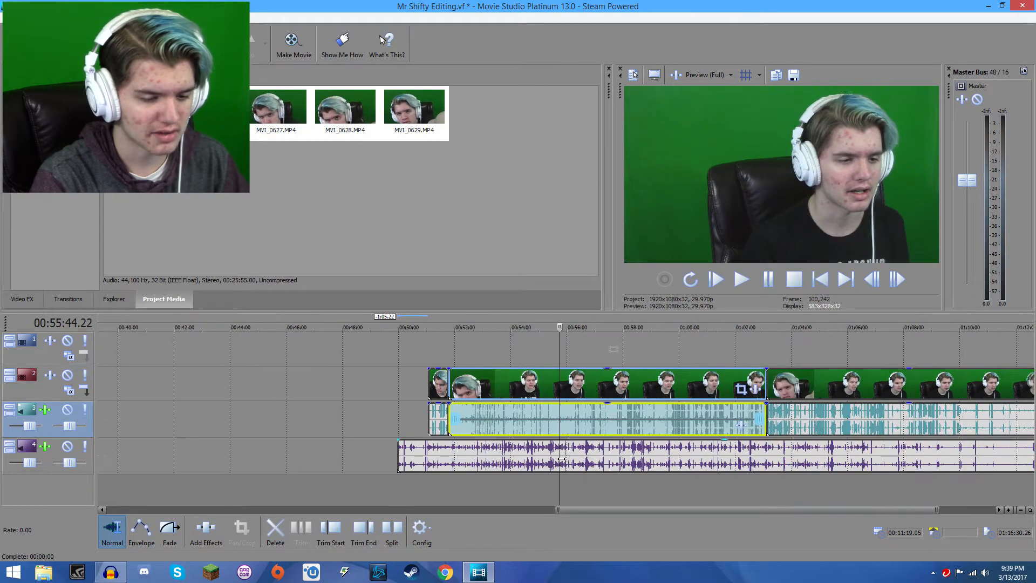
scroll(561, 459, down, 2)
Move the microphone recording on track 4 back so it starts together with the first webcam clip.
click(546, 461)
scroll(546, 462, up, 6)
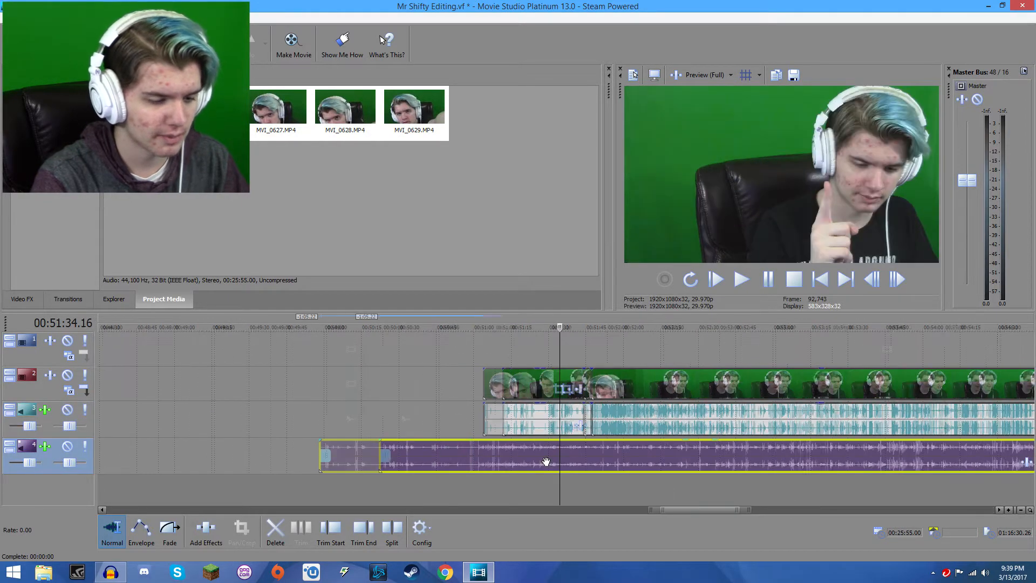
scroll(311, 454, down, 2)
drag(311, 454, 547, 454)
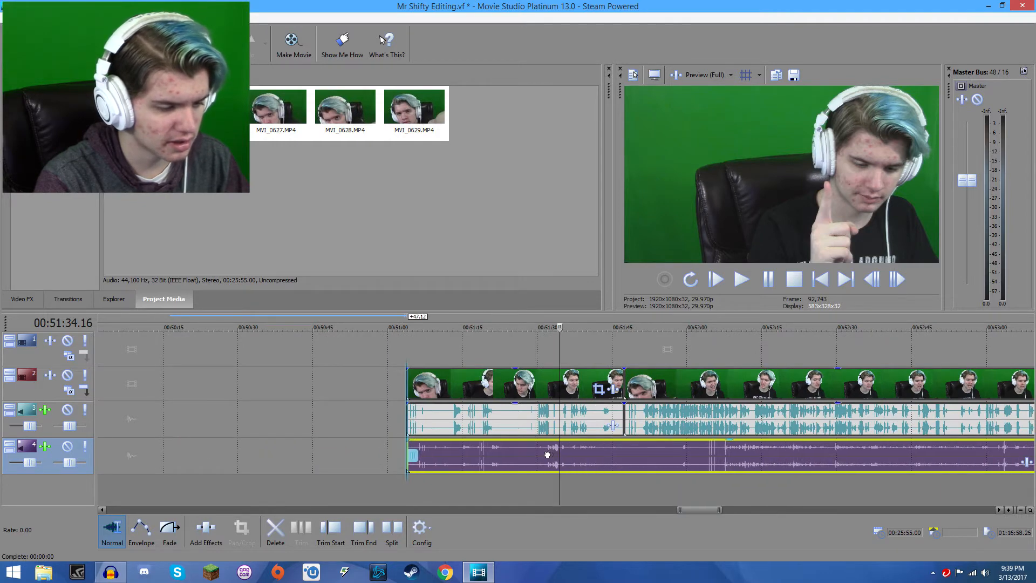
Shift the microphone recording about 1 second 25 frames earlier to line up its clap spikes with the webcam audio.
click(423, 458)
scroll(432, 459, up, 5)
drag(465, 460, 352, 460)
scroll(643, 459, down, 4)
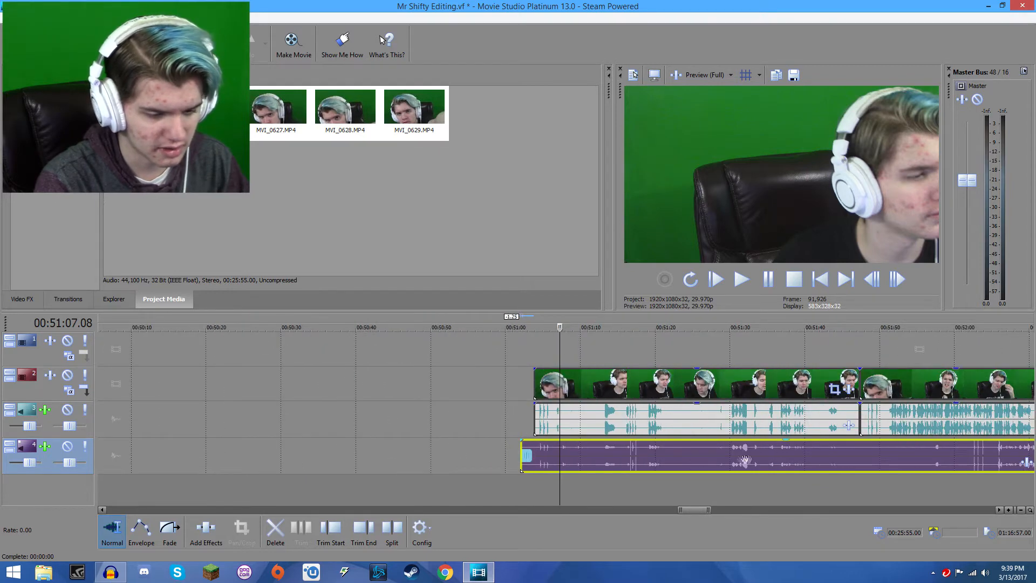
click(549, 455)
scroll(542, 457, up, 9)
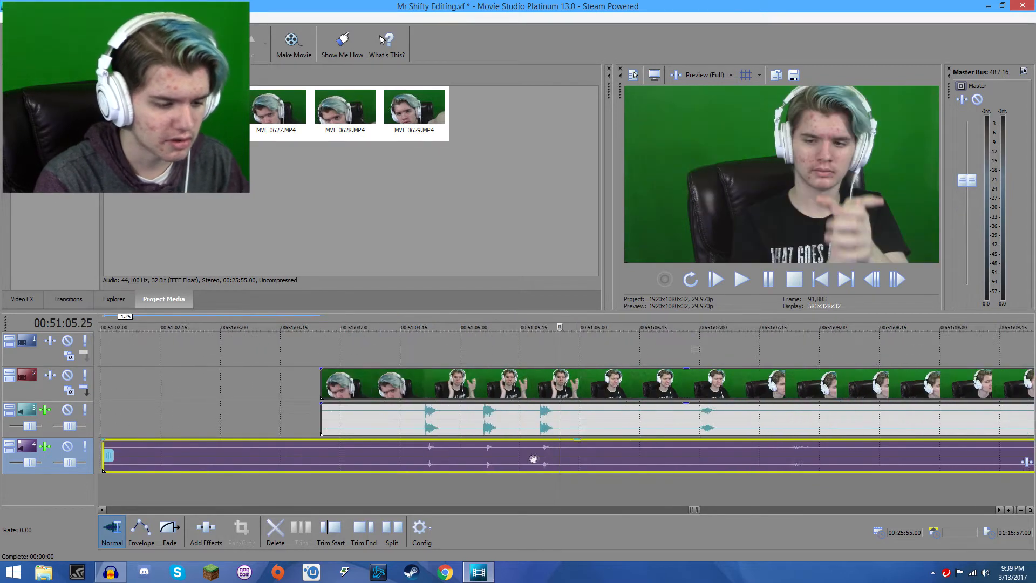
Fine-tune the microphone recording's position at waveform level so its clap near 00:51:05.20 starts with the webcam audio's clap.
click(482, 453)
scroll(510, 452, up, 4)
scroll(536, 452, up, 2)
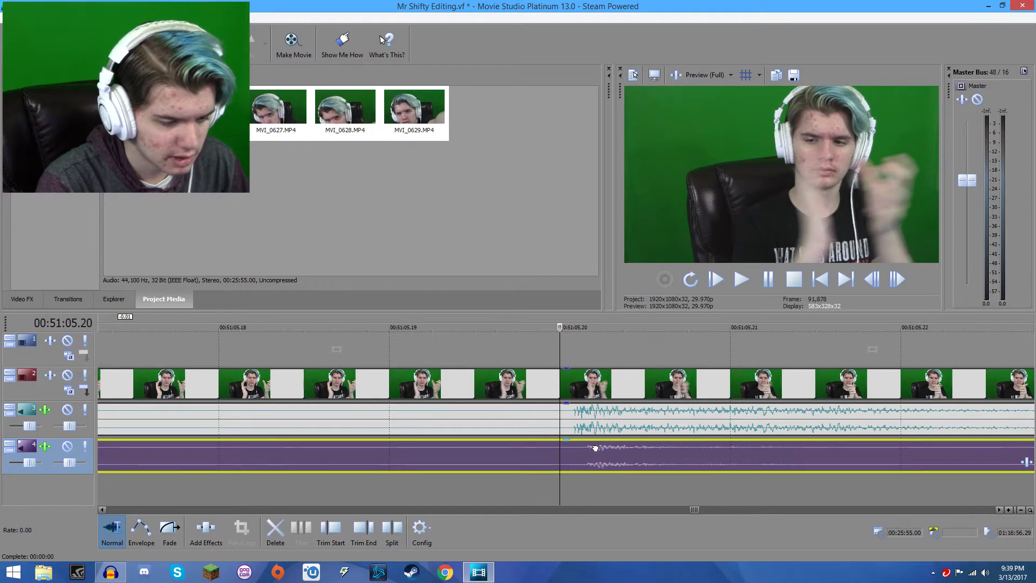
scroll(582, 449, up, 2)
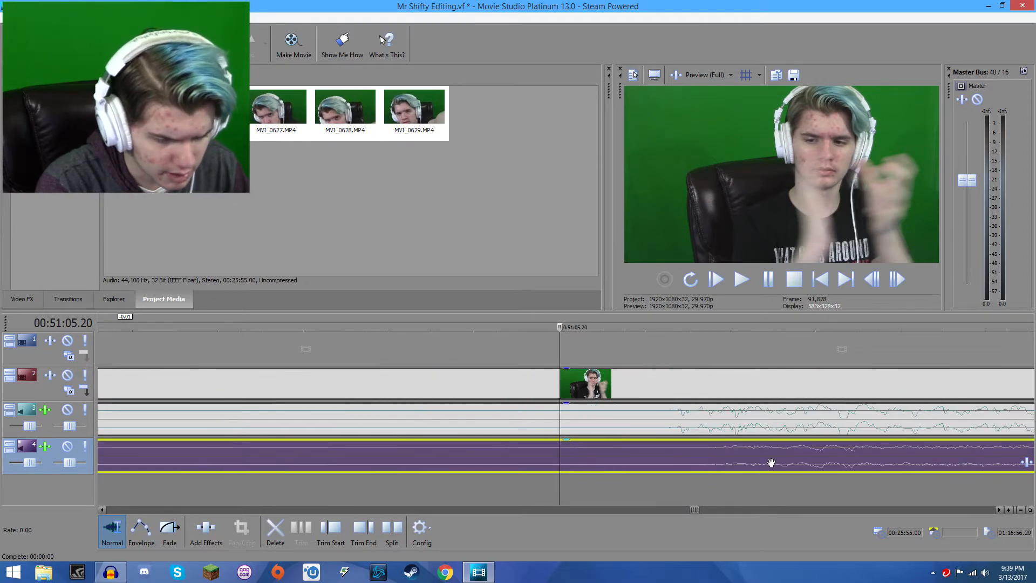
scroll(728, 461, down, 6)
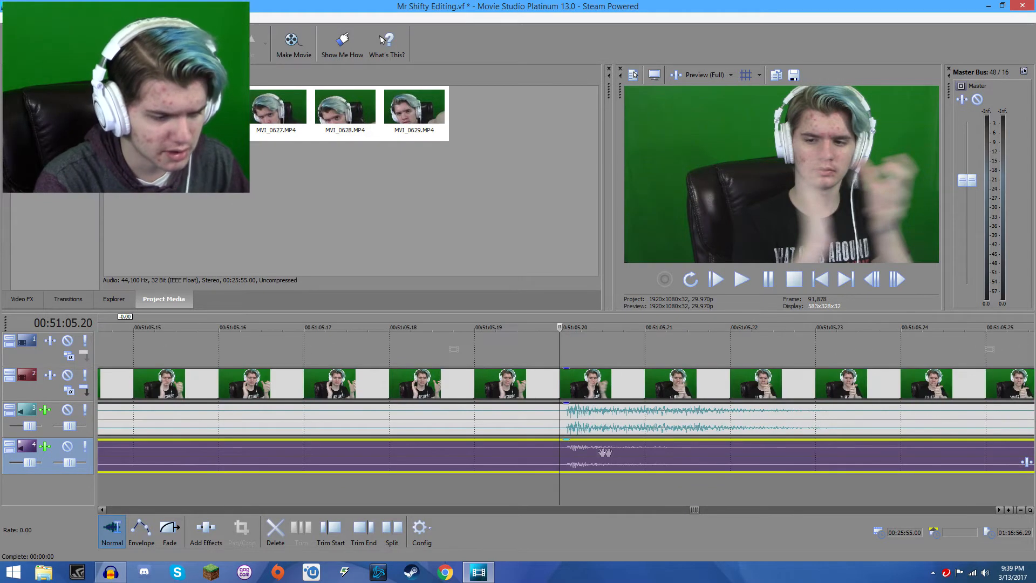
Play back the opening claps and the speech after them to check the sync between webcam audio and microphone recording.
click(492, 450)
key(space)
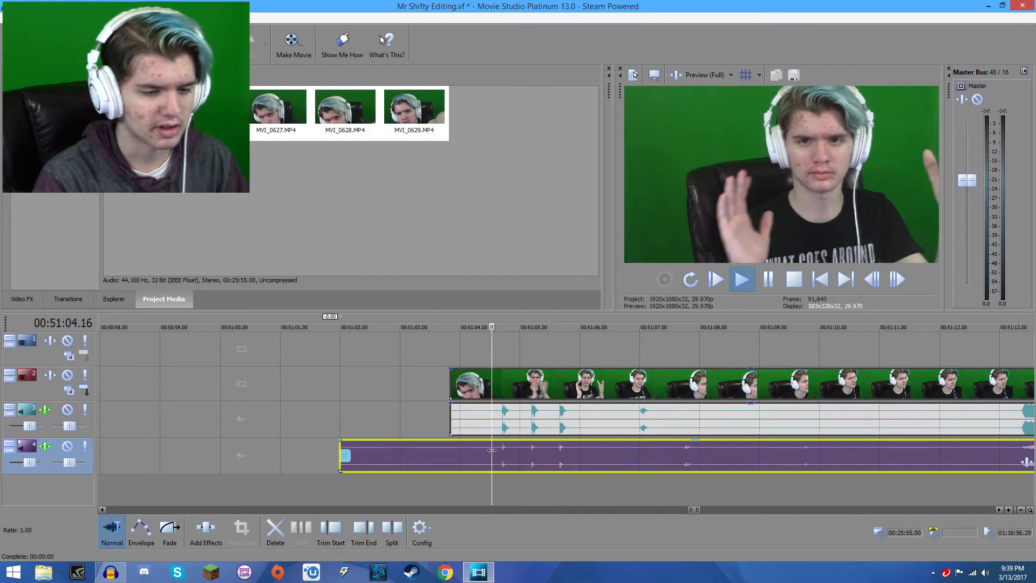
key(space)
scroll(756, 453, down, 3)
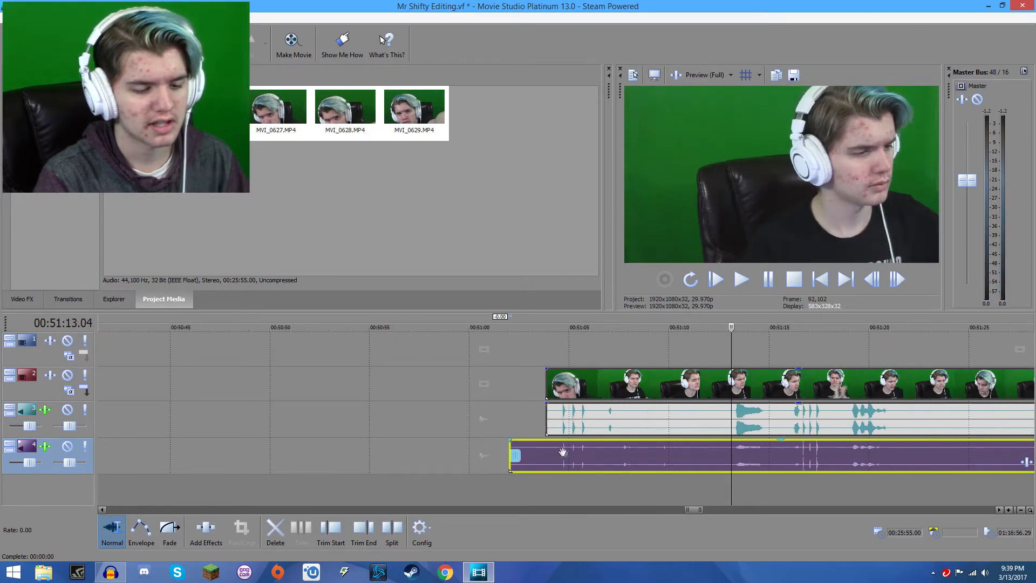
click(562, 452)
key(space)
key(space)
click(743, 452)
key(space)
scroll(681, 448, down, 2)
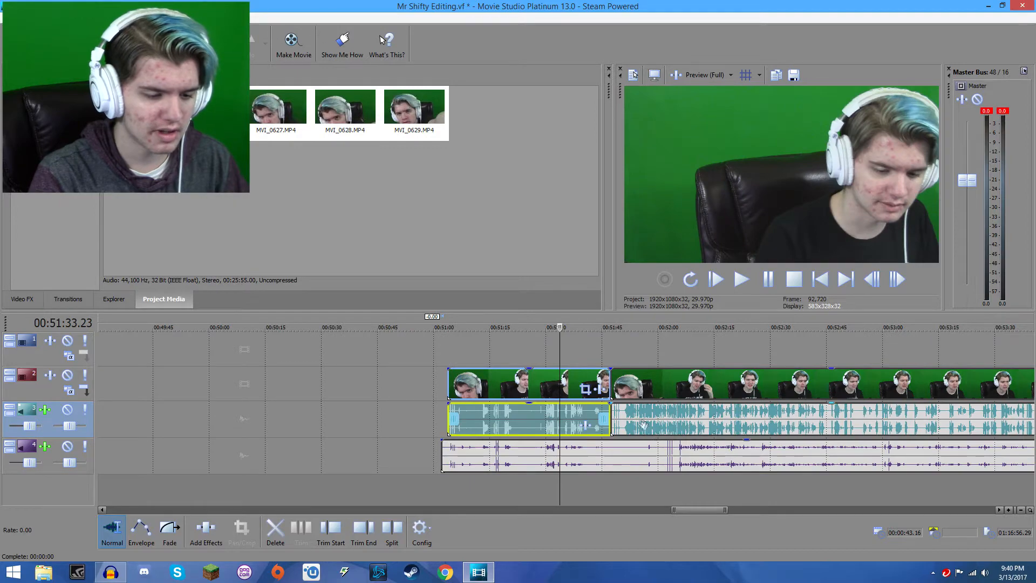
Move the second webcam clip later so its clap spikes sit close to the microphone recording's claps near 00:52:03.
click(636, 423)
scroll(636, 424, up, 2)
drag(564, 414, 776, 414)
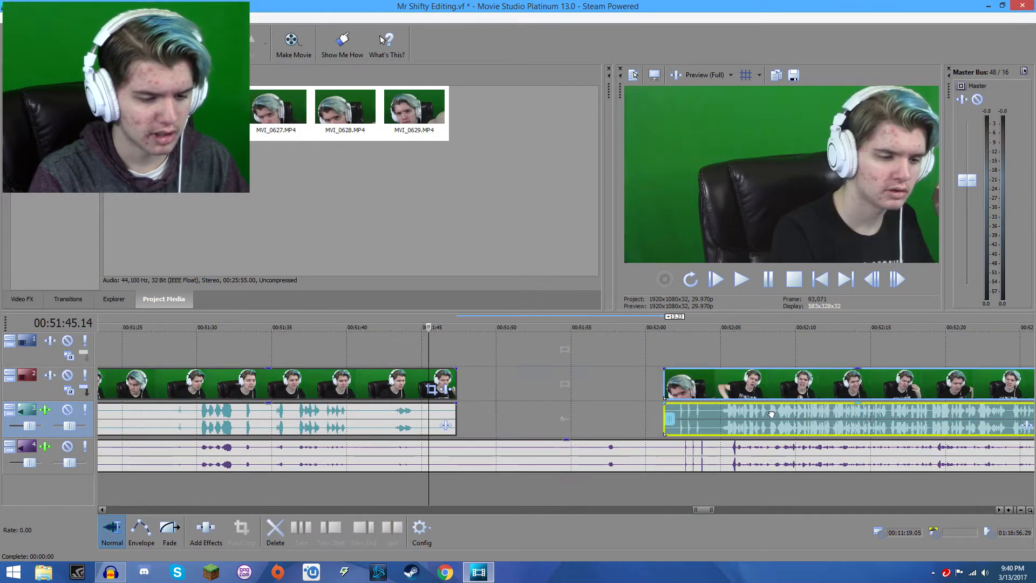
click(704, 426)
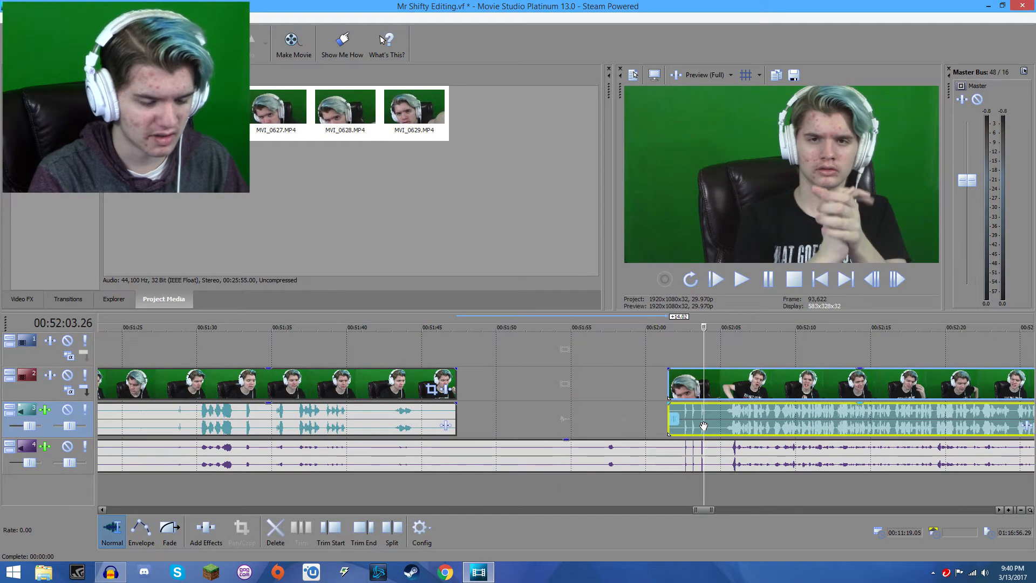
Fine-tune the second webcam clip's position at waveform level so its clap at 00:52:03.23 matches the microphone recording's clap.
scroll(703, 426, up, 10)
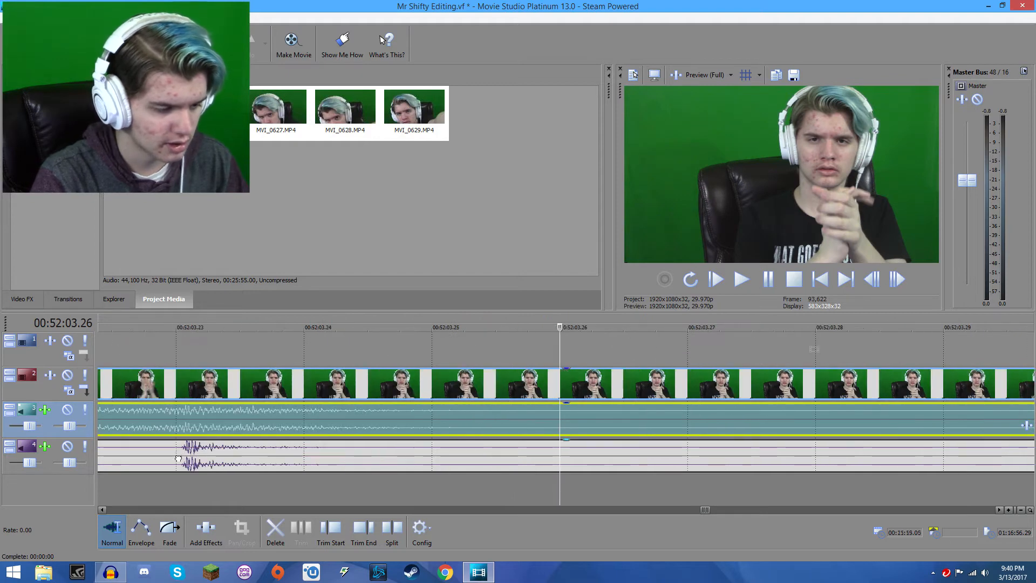
click(179, 457)
scroll(205, 449, down, 1)
drag(545, 426, 642, 426)
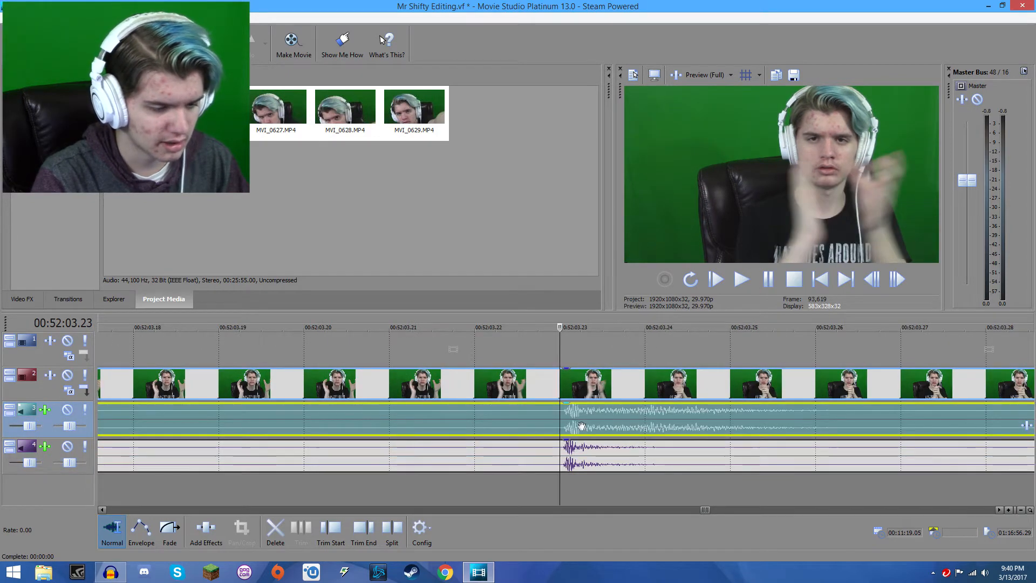
scroll(588, 425, up, 4)
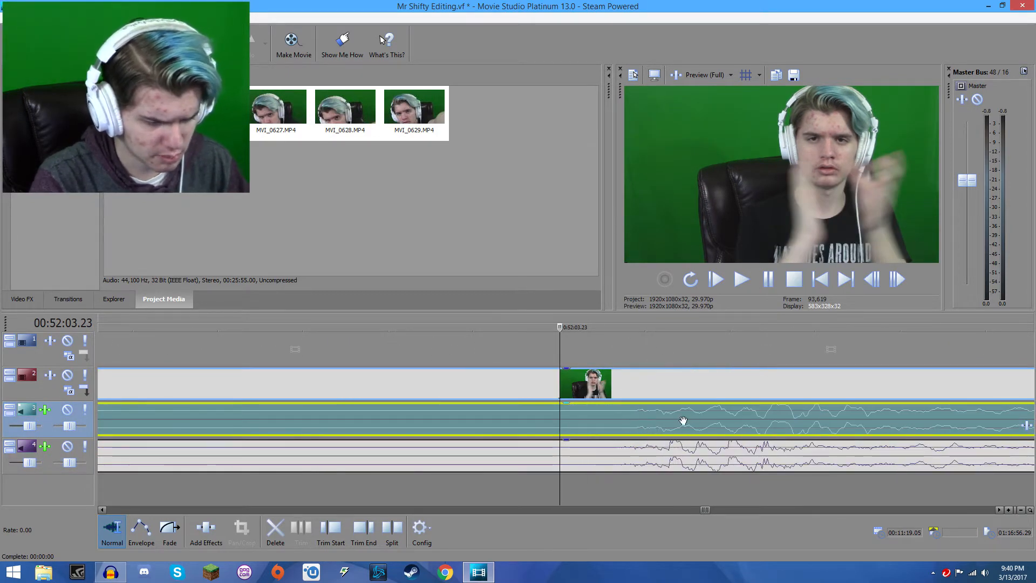
scroll(674, 421, down, 5)
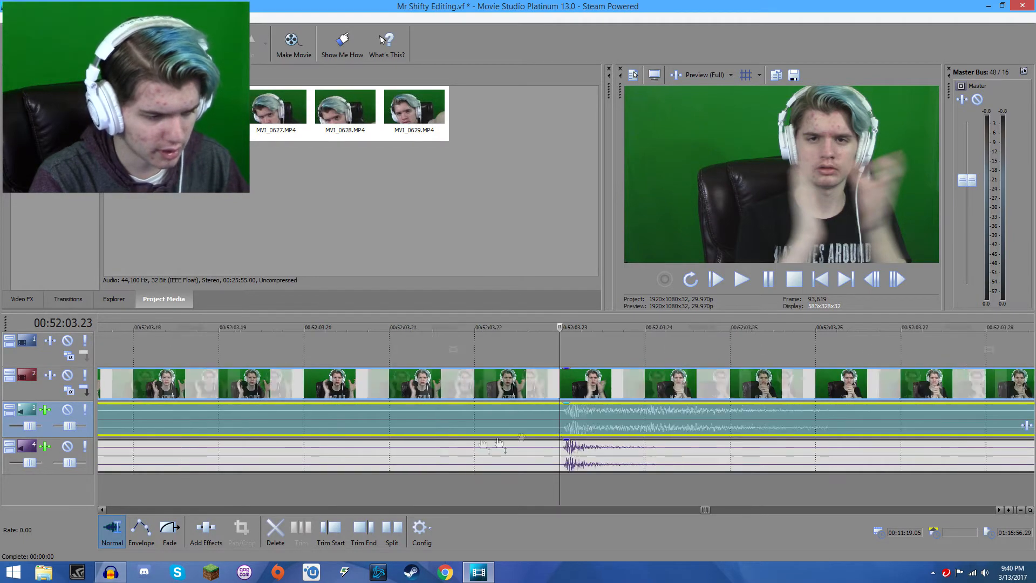
Play back the second webcam clip's opening claps to check their sync with the microphone recording.
click(379, 449)
key(space)
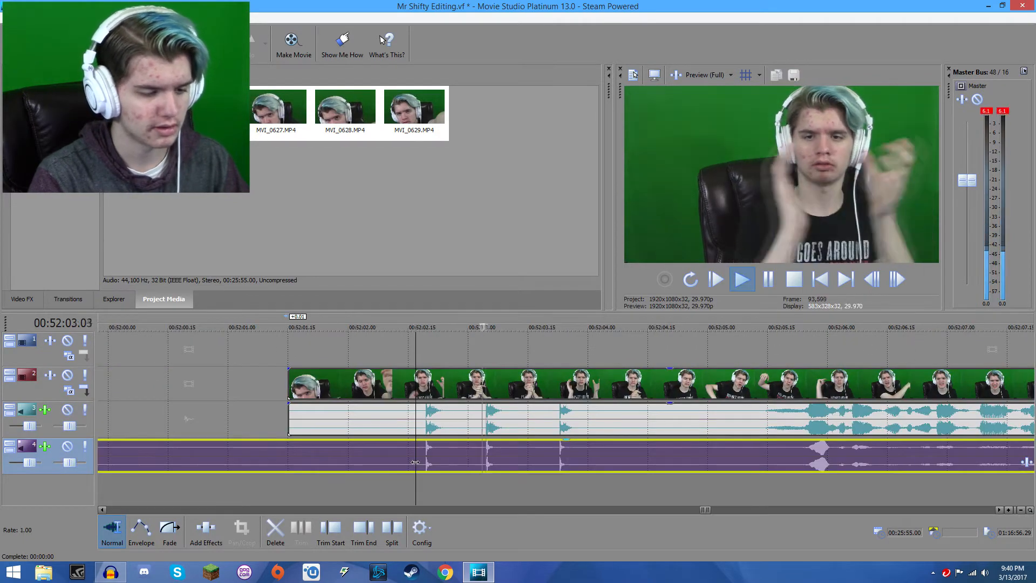
scroll(437, 459, down, 2)
key(space)
click(827, 431)
scroll(831, 436, down, 8)
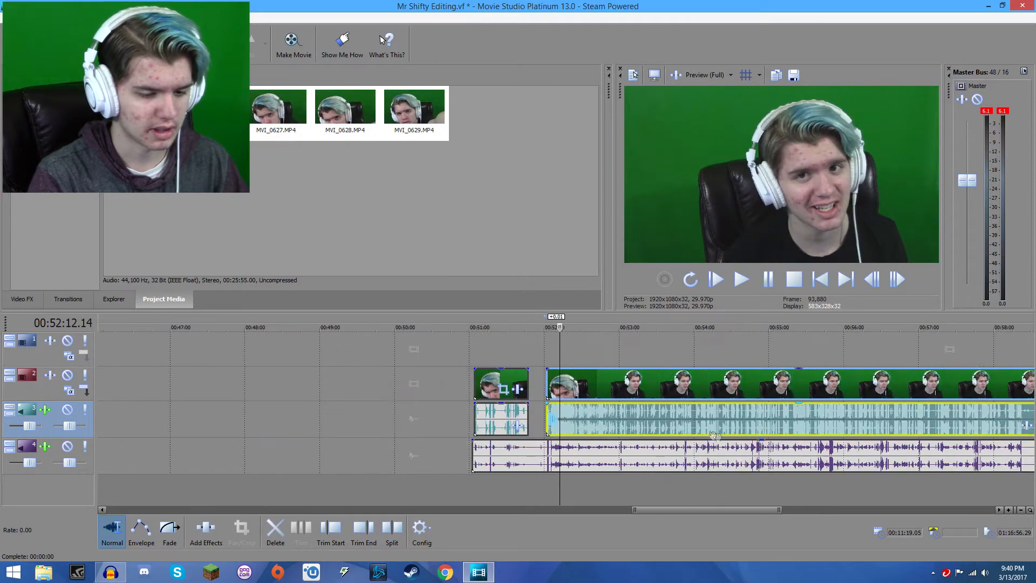
Move the third webcam clip later to bring its clap close to the microphone recording's clap near 01:03:36.13.
click(872, 421)
scroll(872, 421, up, 8)
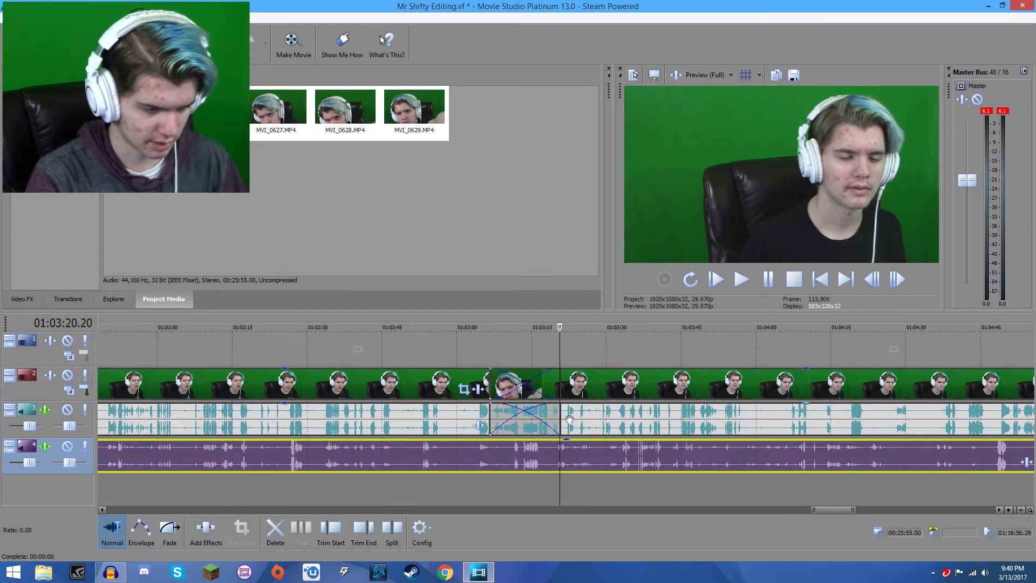
drag(646, 413, 705, 418)
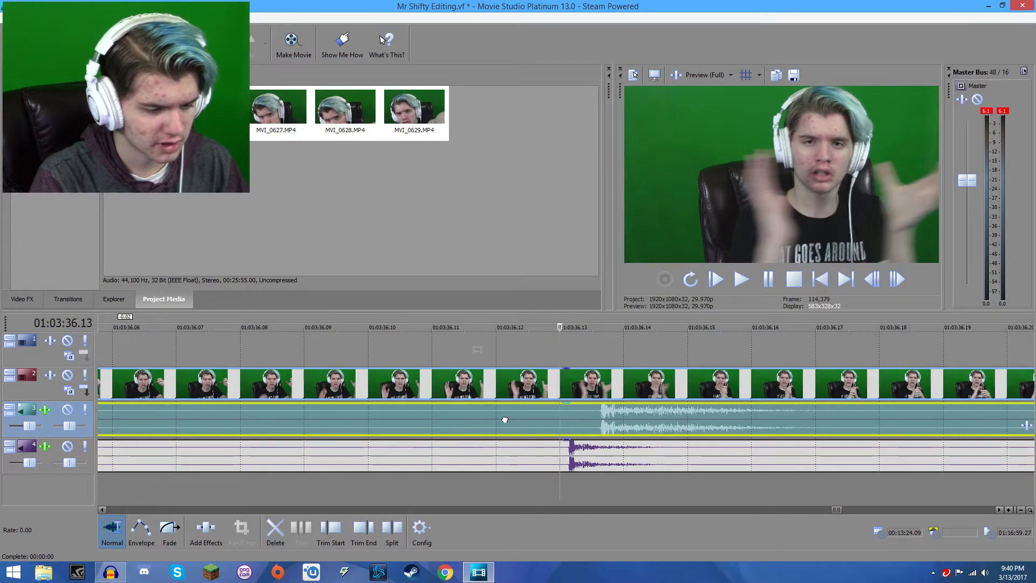
mouse_move(504, 420)
mouse_down()
mouse_move(460, 419)
mouse_move(521, 425)
mouse_up()
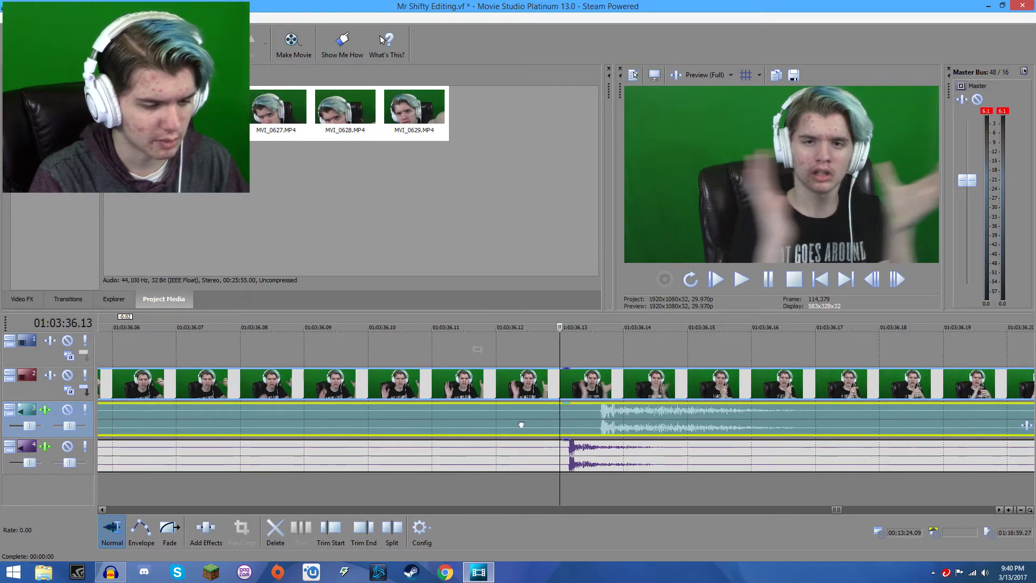
key(Right)
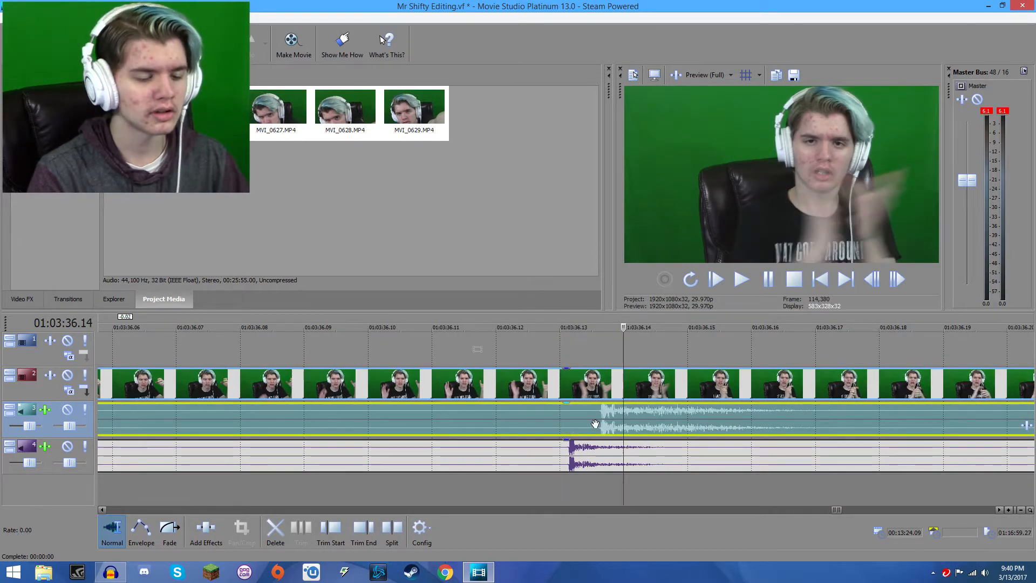
click(567, 411)
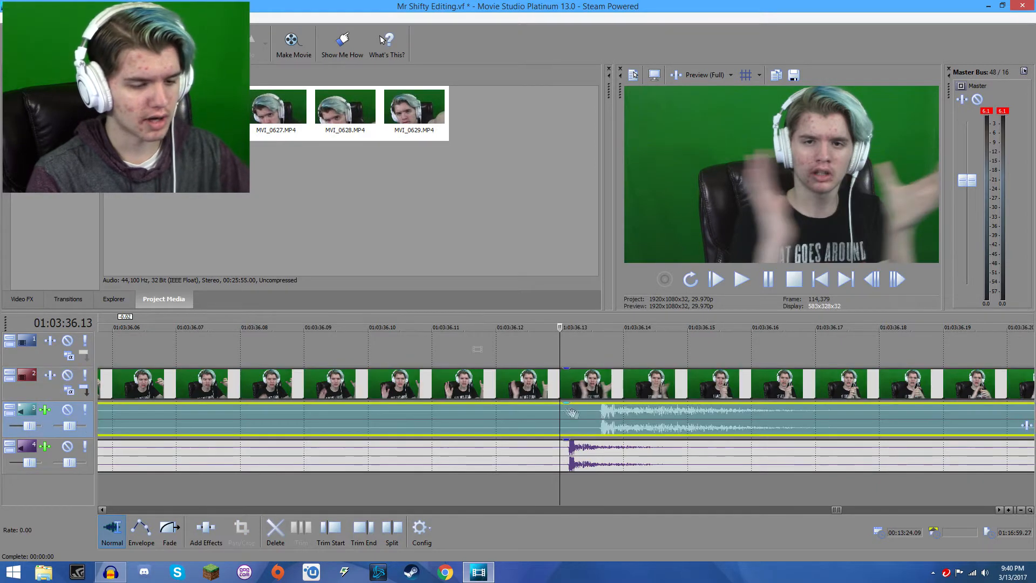
Nudge the third webcam clip earlier at waveform level to match the microphone clap, keeping its video and audio starts aligned.
drag(634, 417, 605, 416)
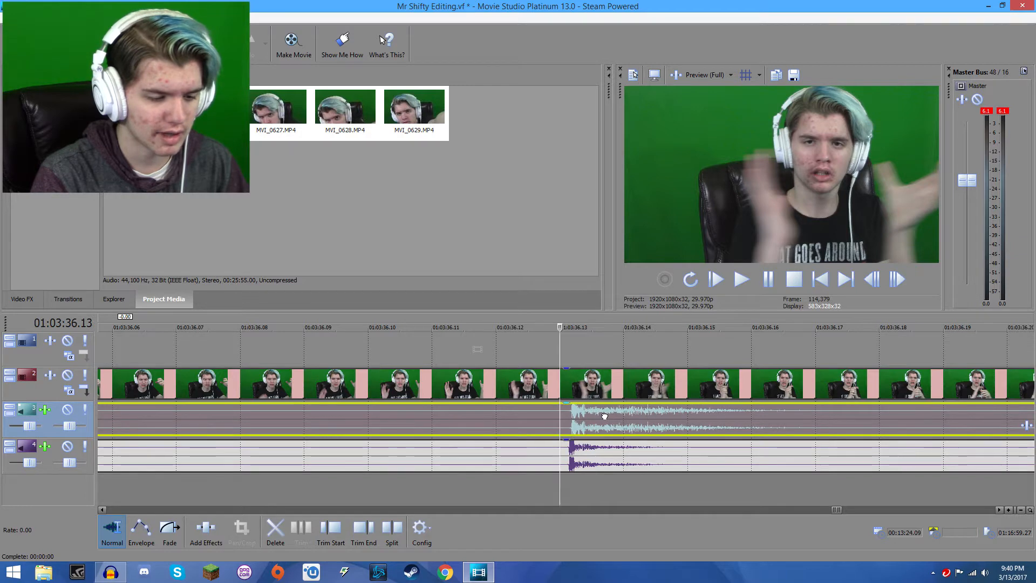
scroll(568, 427, up, 3)
scroll(650, 414, up, 3)
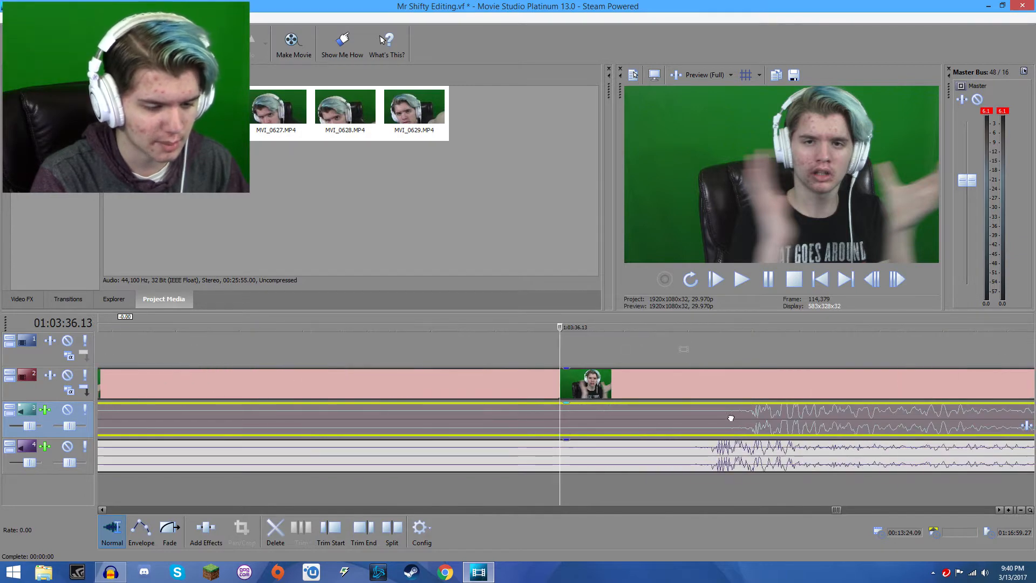
drag(805, 417, 770, 416)
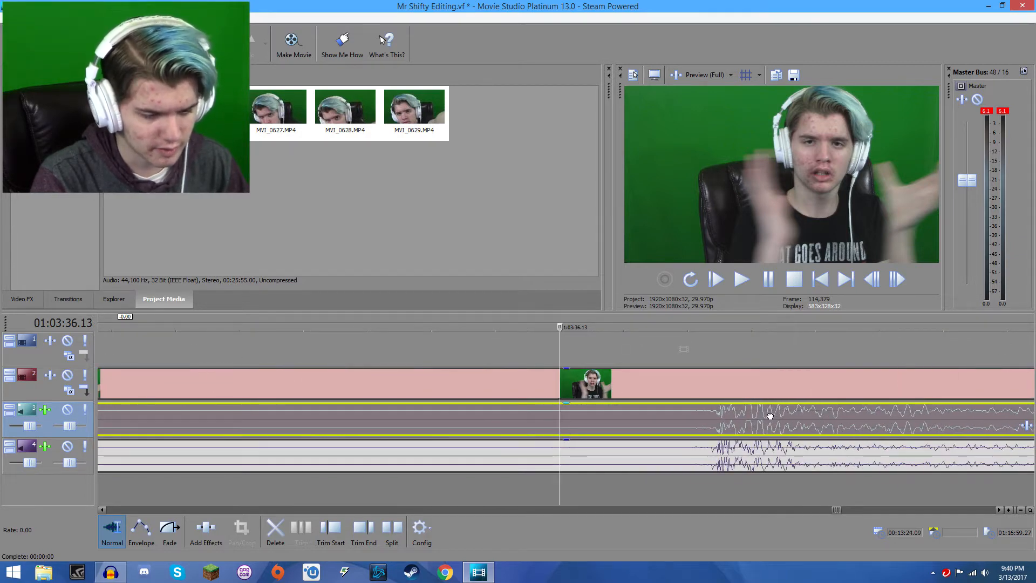
scroll(771, 414, down, 10)
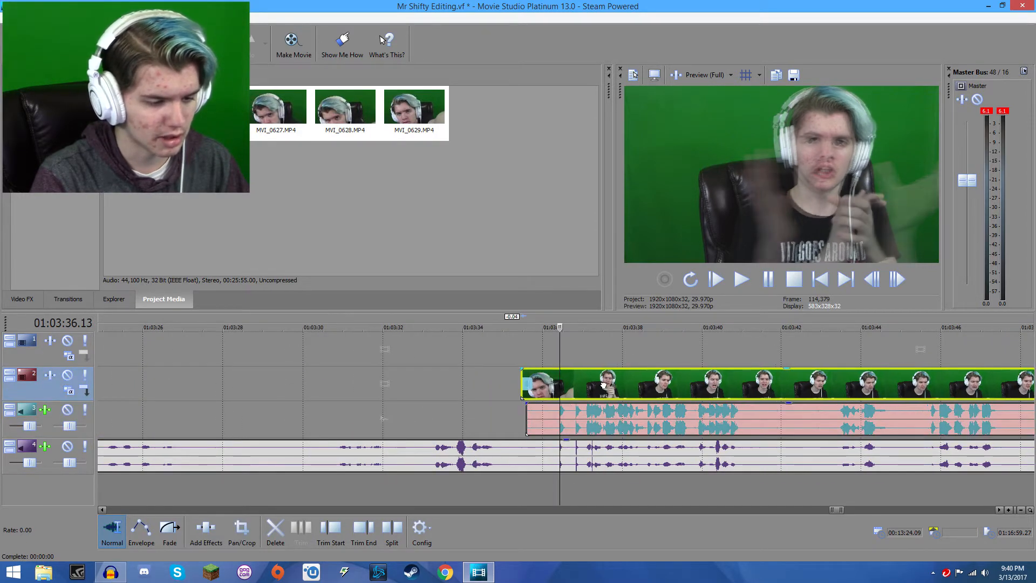
click(666, 419)
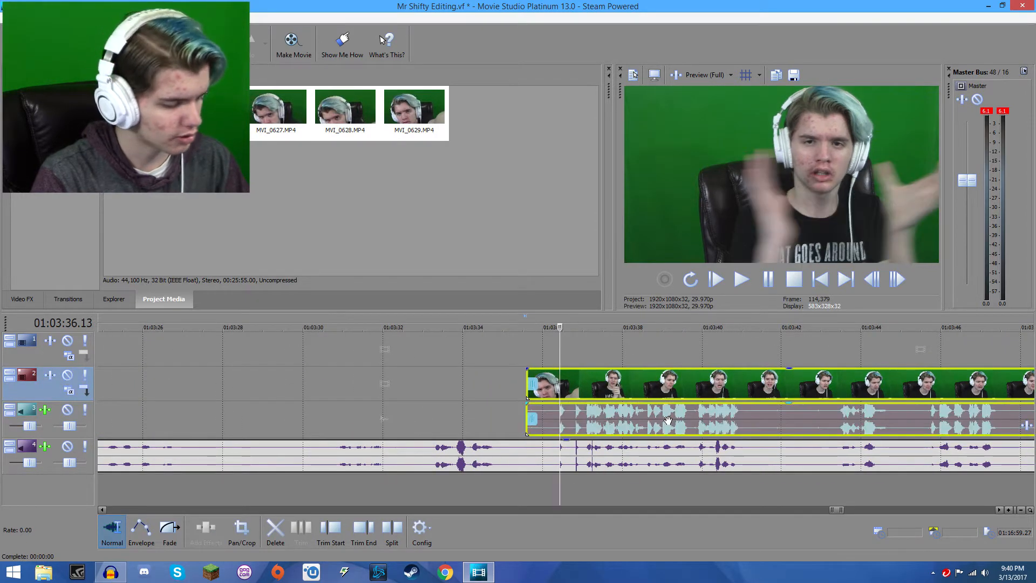
Play back the start of the third webcam clip from 01:03:35.11 to check its sync with the microphone recording.
click(551, 419)
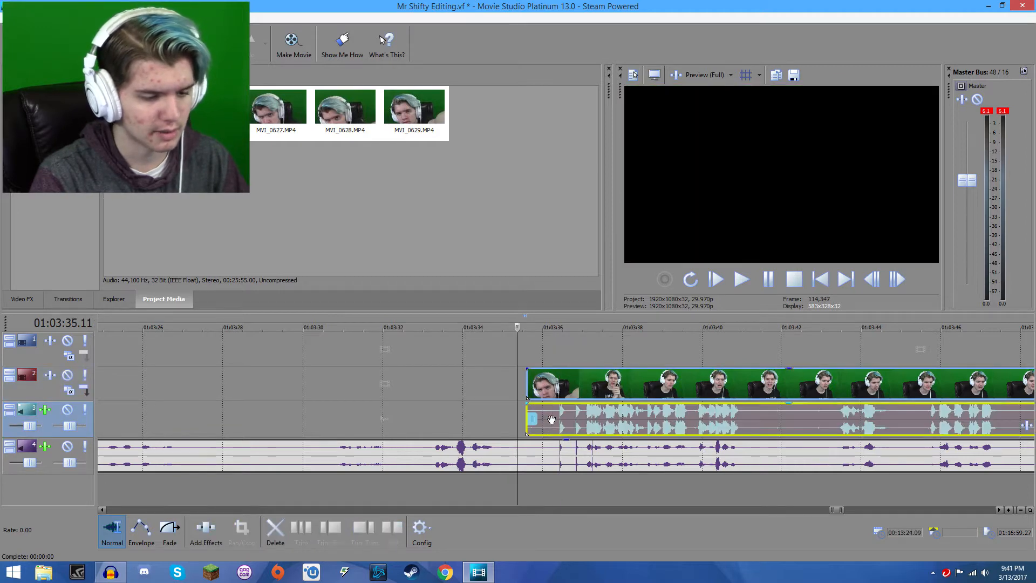
key(space)
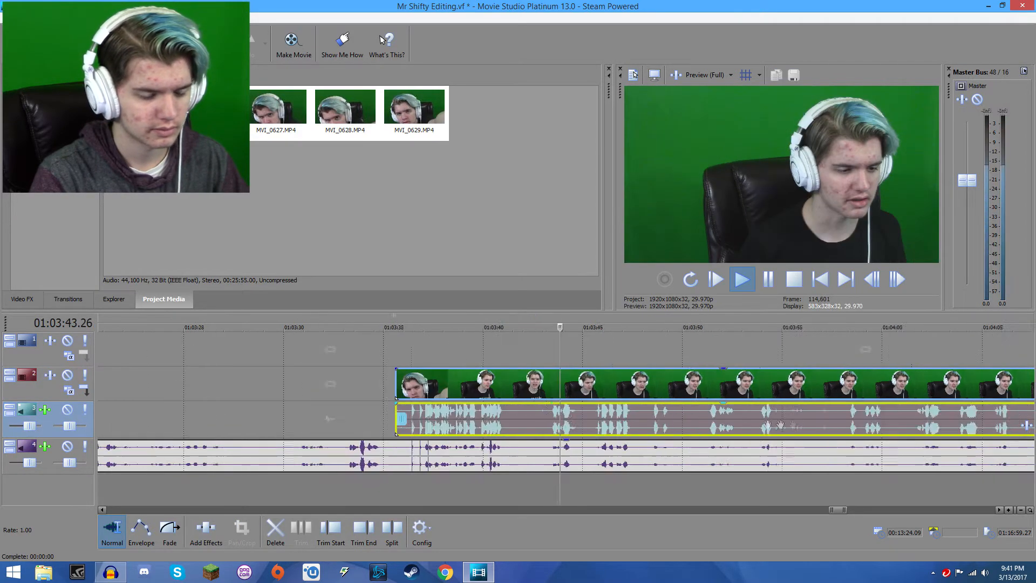
scroll(696, 426, down, 3)
key(space)
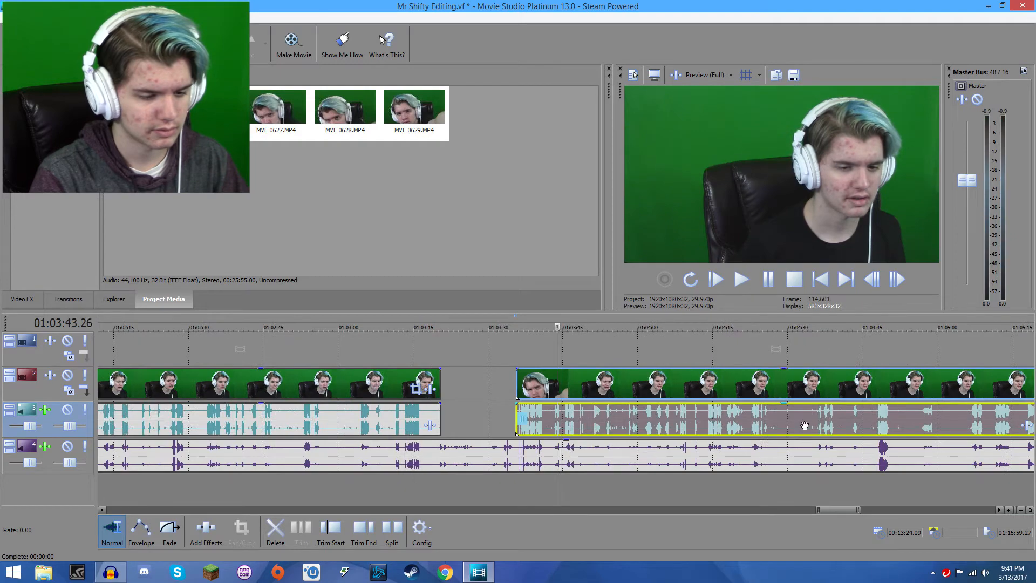
Spot-check further parts of the third webcam clip for sync between webcam audio and microphone recording.
click(804, 426)
scroll(756, 426, down, 2)
click(699, 426)
scroll(700, 426, down, 2)
click(964, 419)
scroll(961, 418, up, 3)
key(space)
key(space)
scroll(746, 416, down, 4)
Delete the webcam audio of all three clips from track 3, keeping their video and the microphone recording.
click(720, 426)
scroll(702, 432, down, 1)
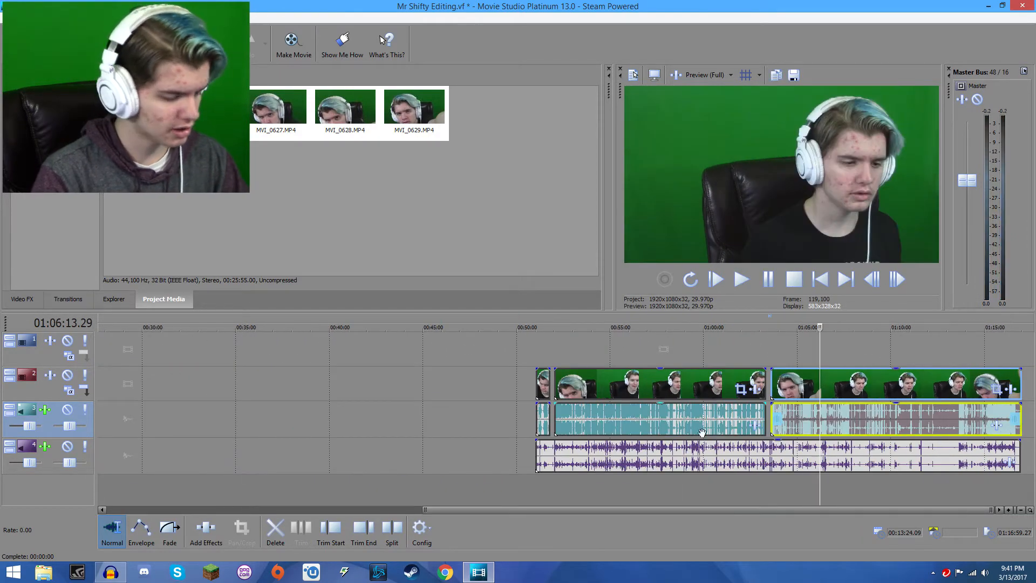
key(Delete)
click(684, 411)
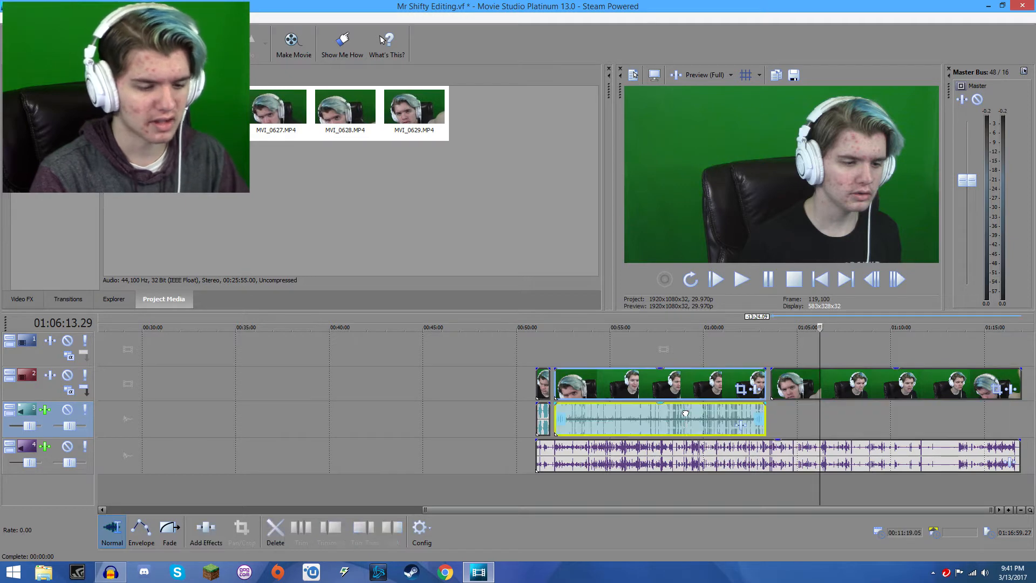
key(Delete)
click(545, 412)
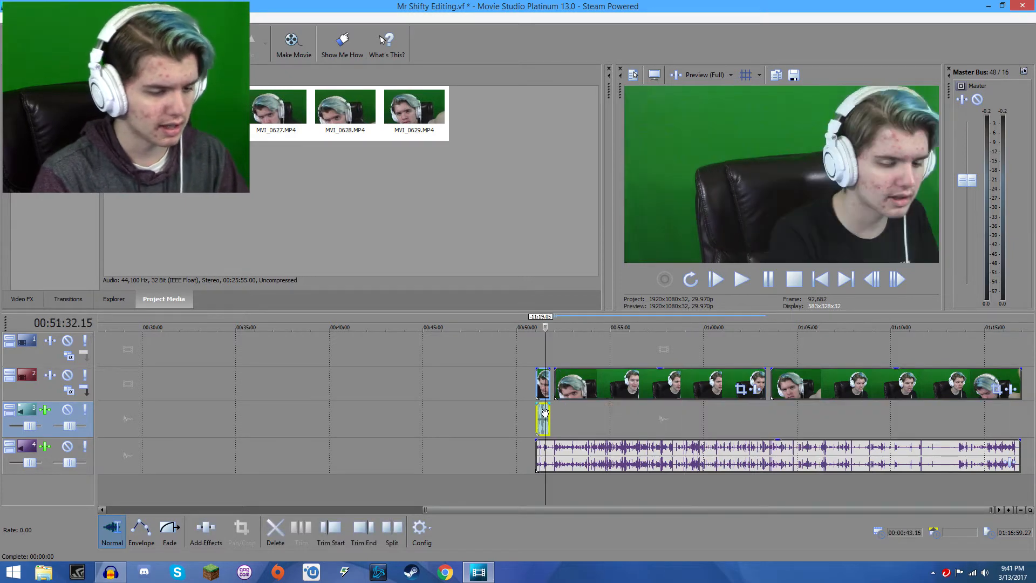
key(Delete)
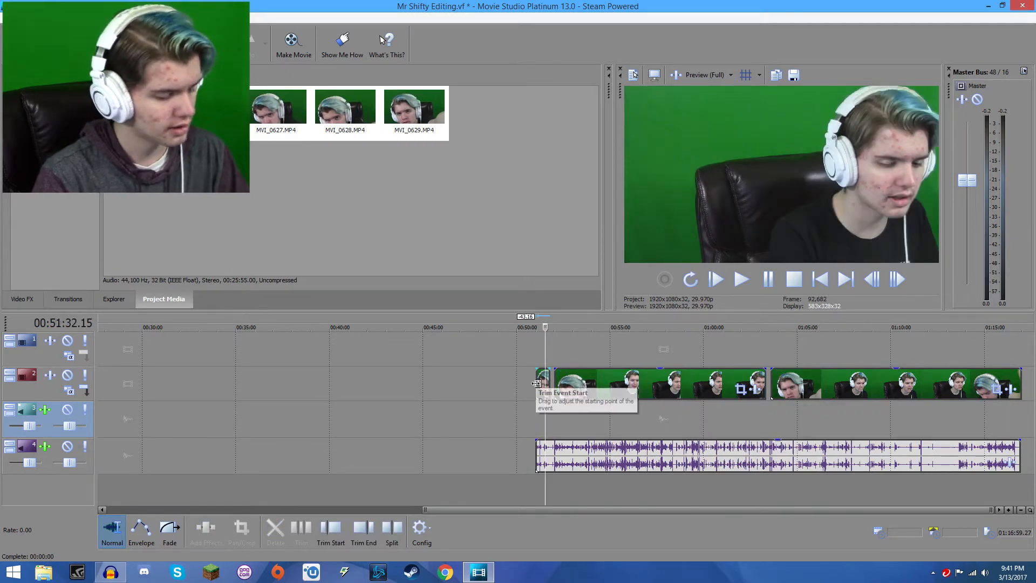
Select the three webcam clips with the microphone recording and move them earlier together, placing the webcam video on track 1.
key(d)
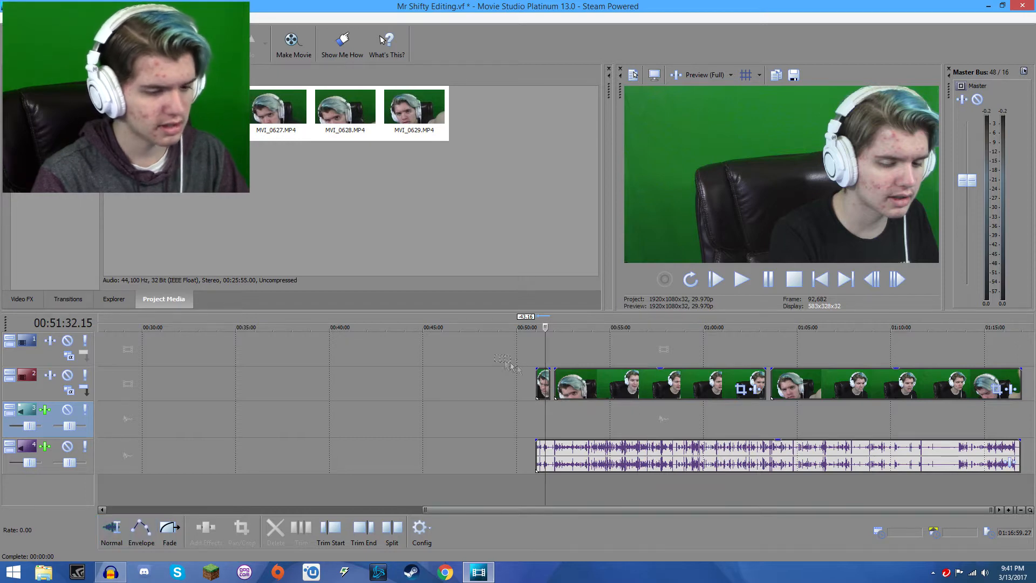
drag(504, 365, 895, 466)
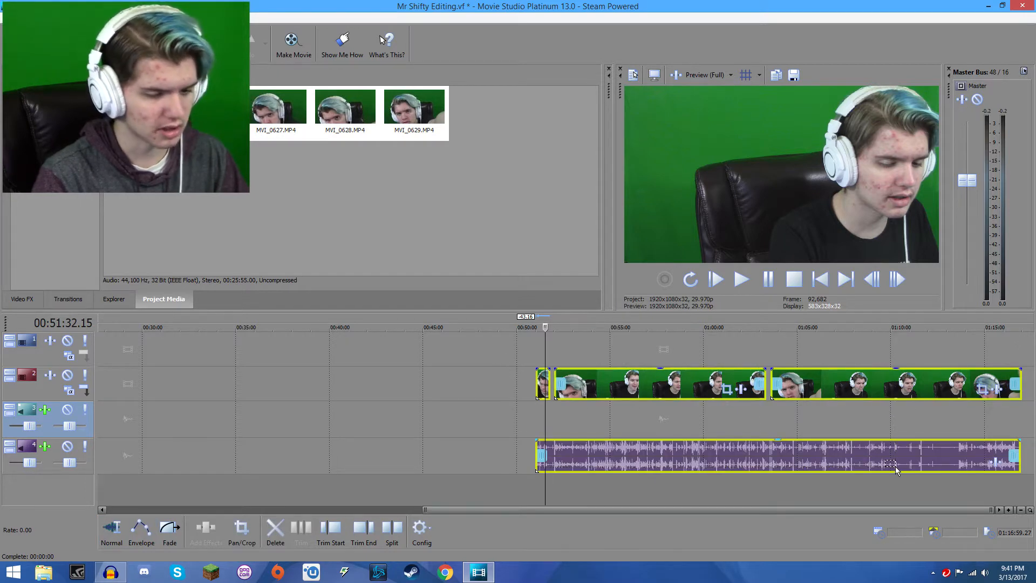
drag(674, 372, 503, 350)
click(504, 376)
drag(551, 410, 551, 447)
scroll(626, 383, down, 3)
drag(686, 348, 579, 349)
click(646, 381)
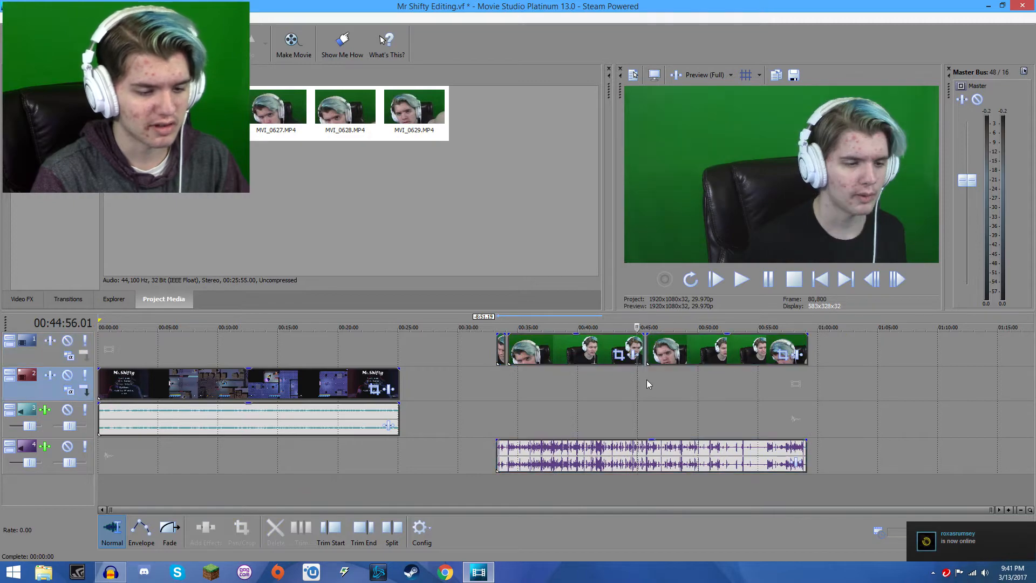
Move the webcam clips and microphone recording together to the start of the timeline, alongside the gameplay footage.
scroll(646, 380, up, 4)
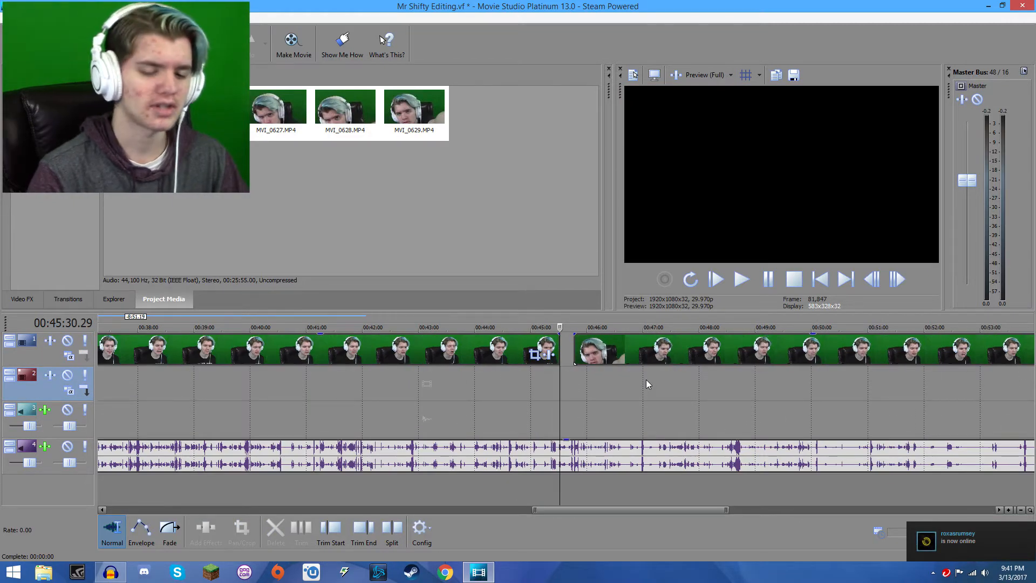
scroll(646, 380, down, 4)
drag(576, 344, 248, 362)
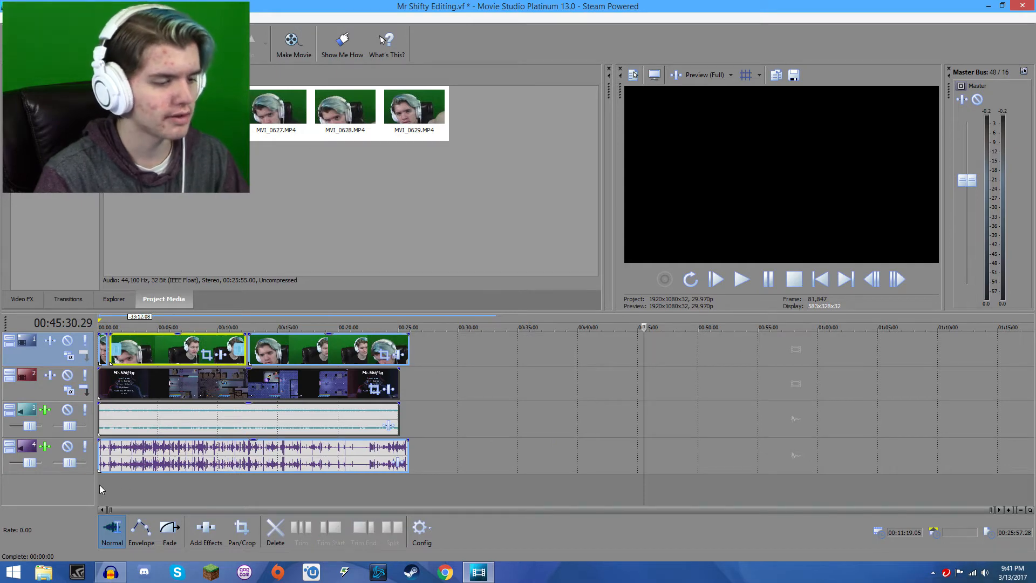
Apply the Square Facecam pan/crop preset to the first webcam clip.
click(160, 352)
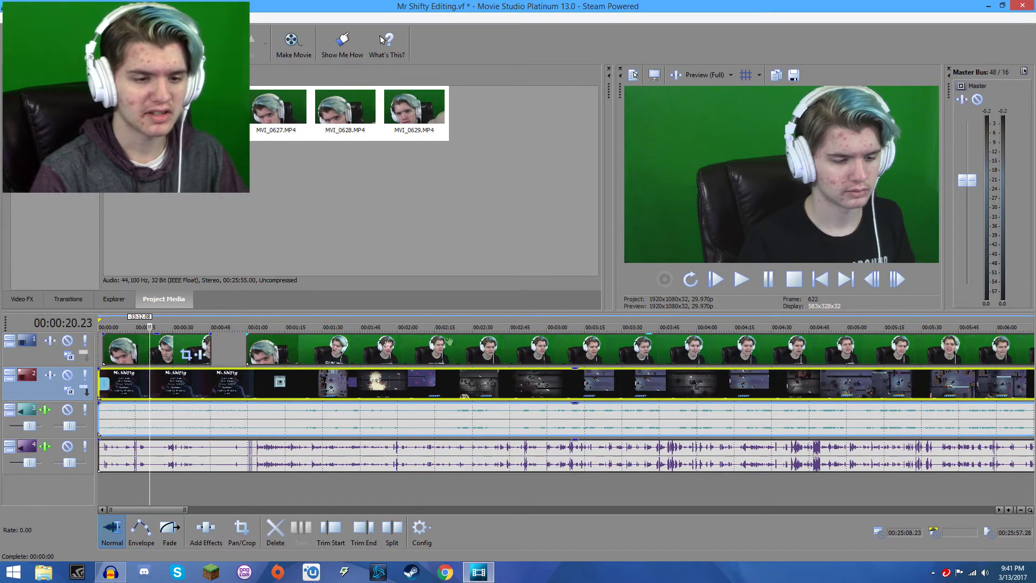
click(188, 354)
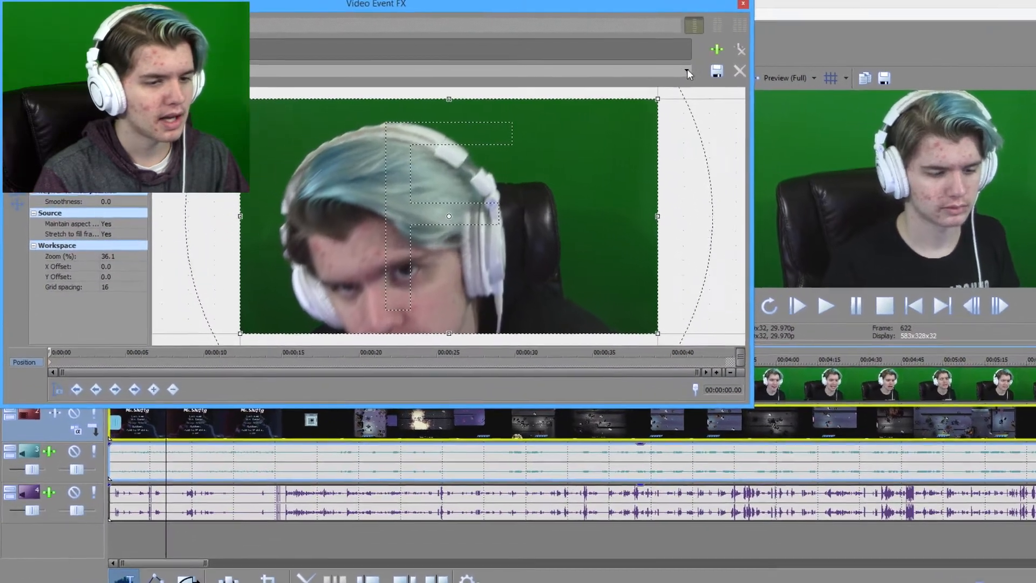
click(626, 71)
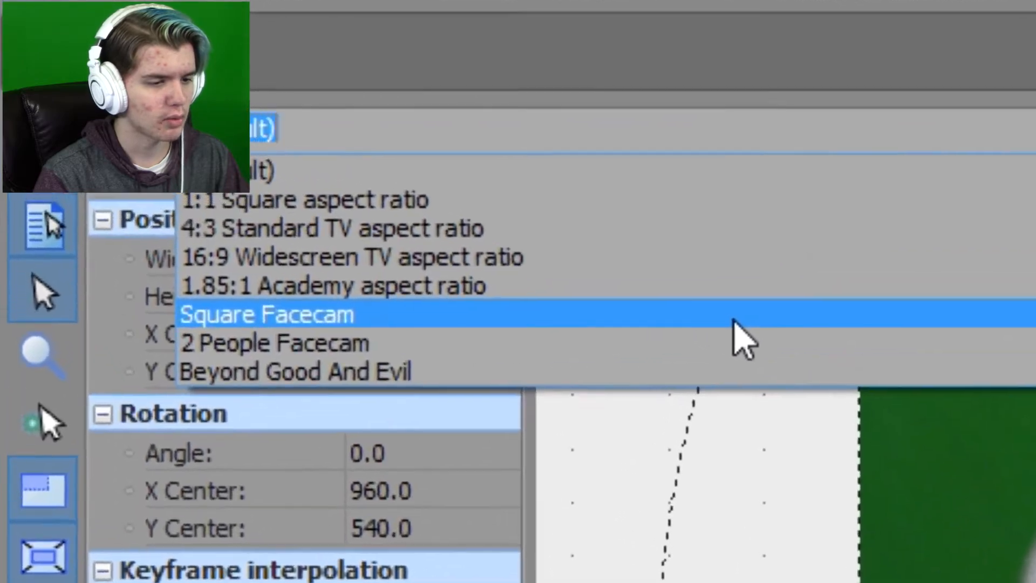
click(411, 198)
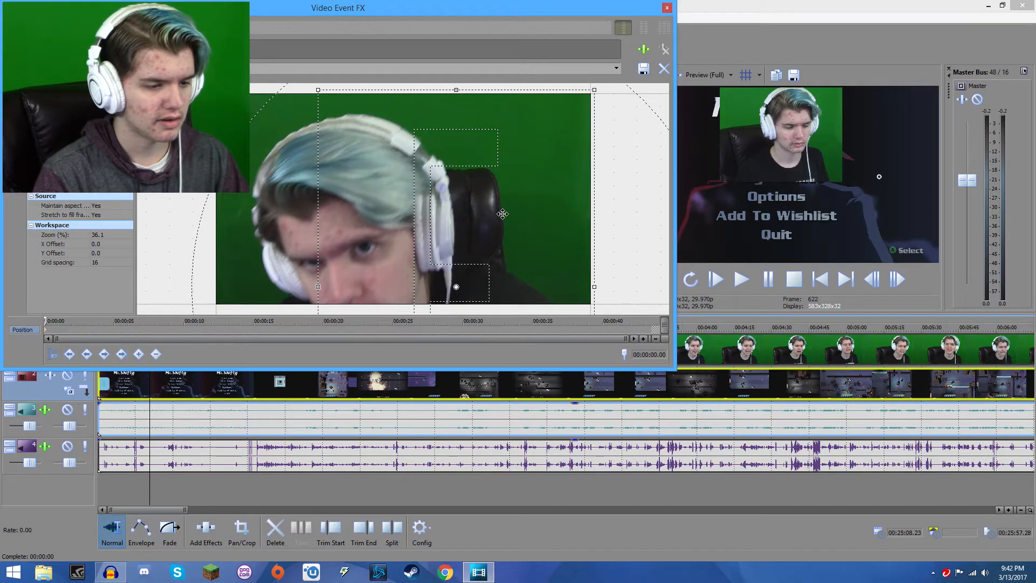
scroll(600, 213, down, 6)
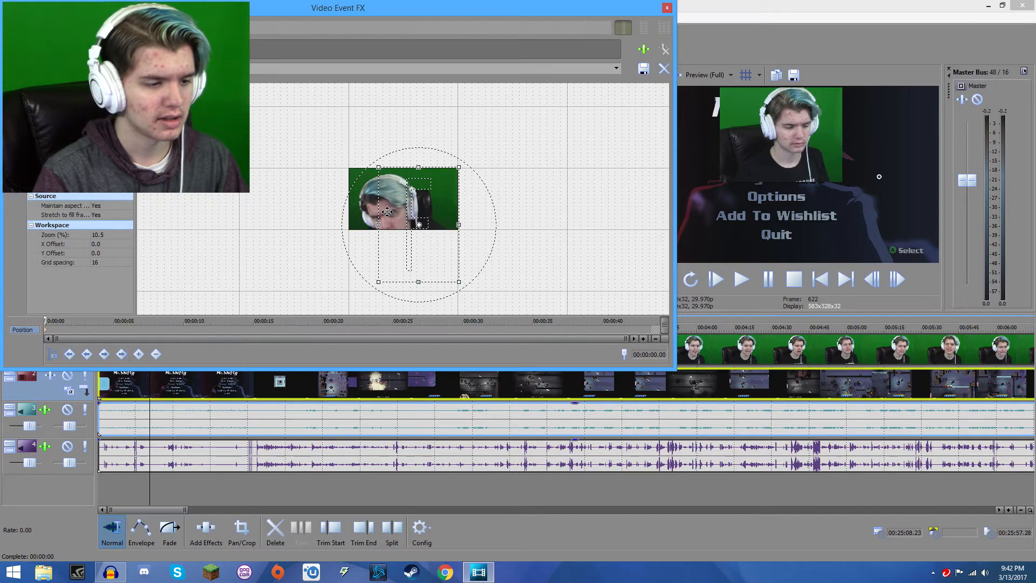
Adjust the crop frame of the first webcam clip slightly, reapply the Square Facecam preset, and close its pan/crop settings.
mouse_move(381, 227)
mouse_down()
mouse_move(281, 224)
mouse_move(377, 225)
mouse_up()
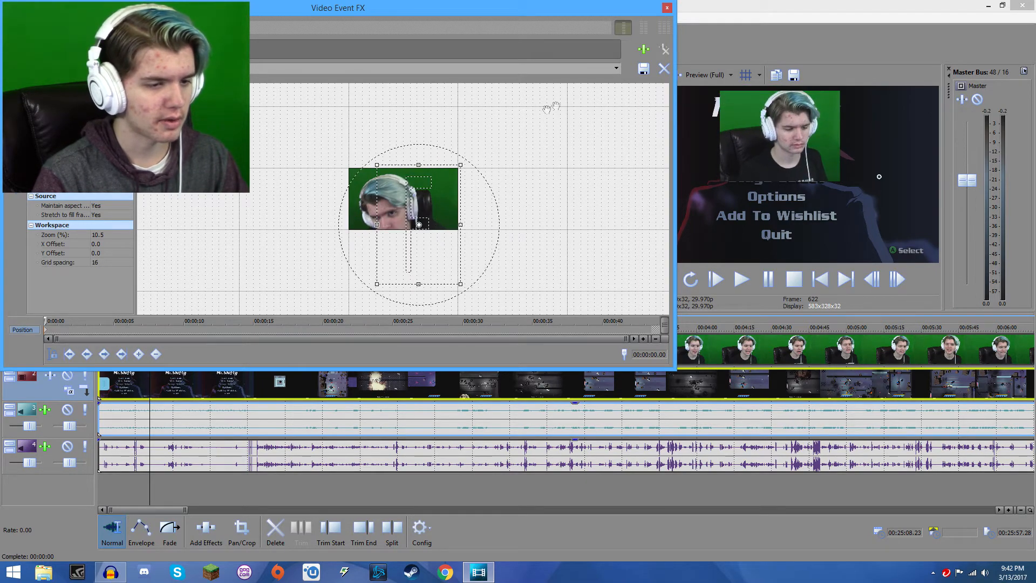
click(616, 69)
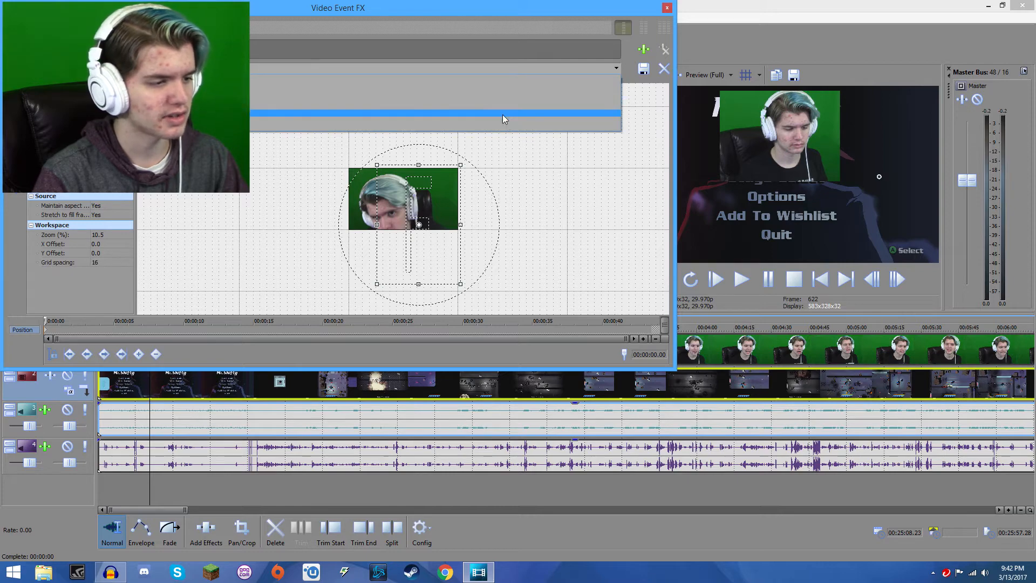
click(503, 115)
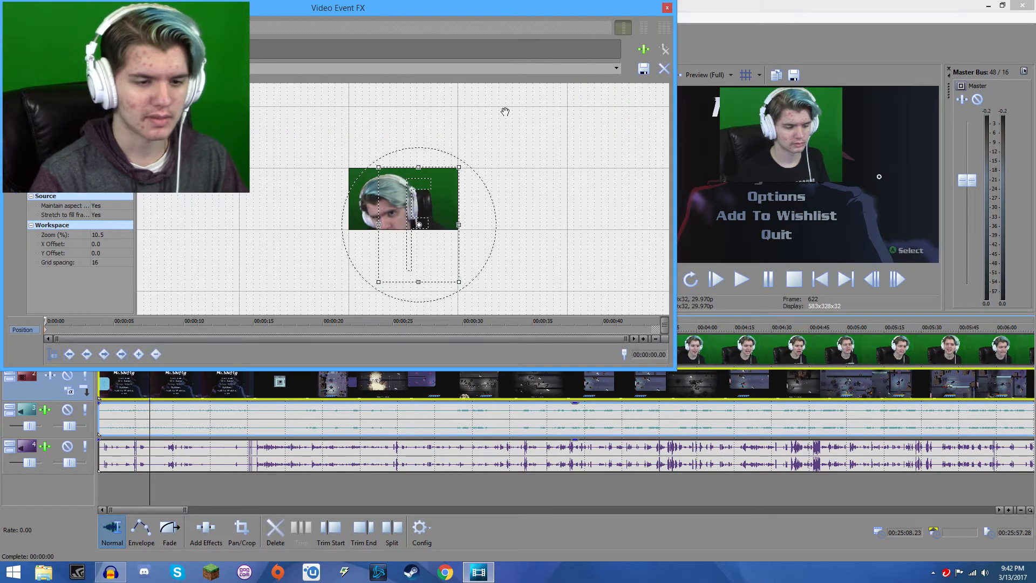
click(667, 8)
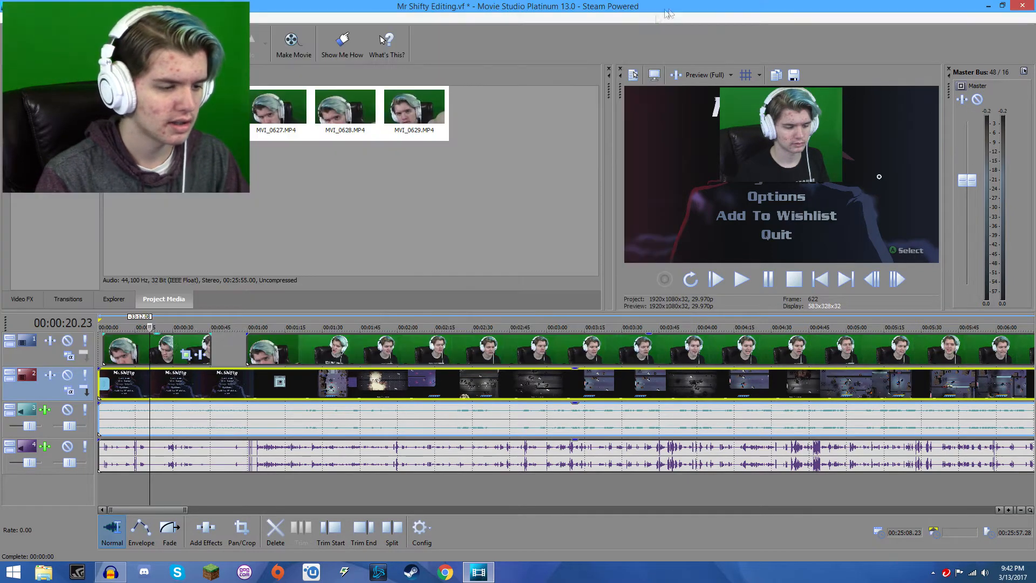
Copy the first webcam clip and paste its event attributes onto the second webcam clip.
click(138, 343)
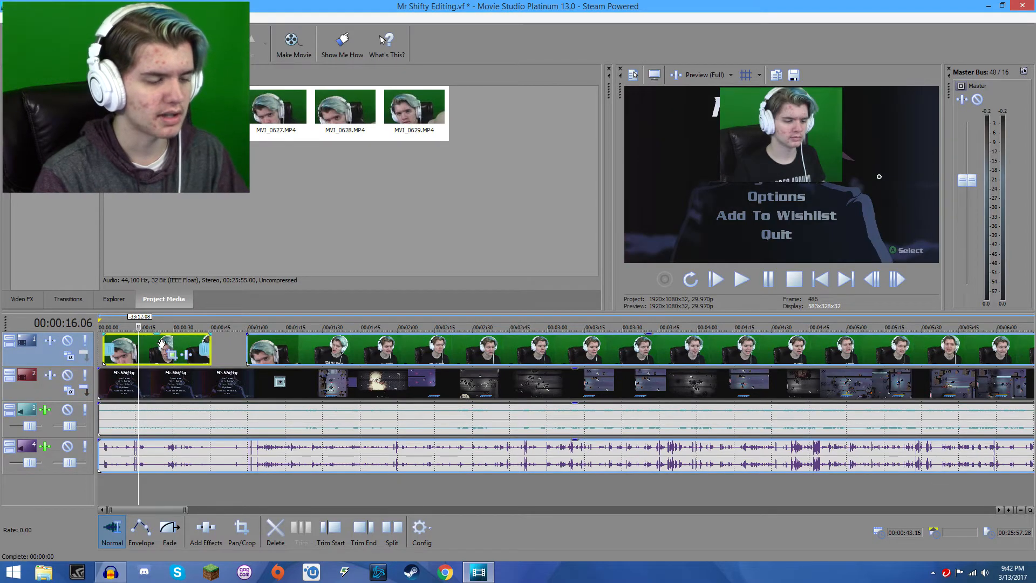
right_click(161, 343)
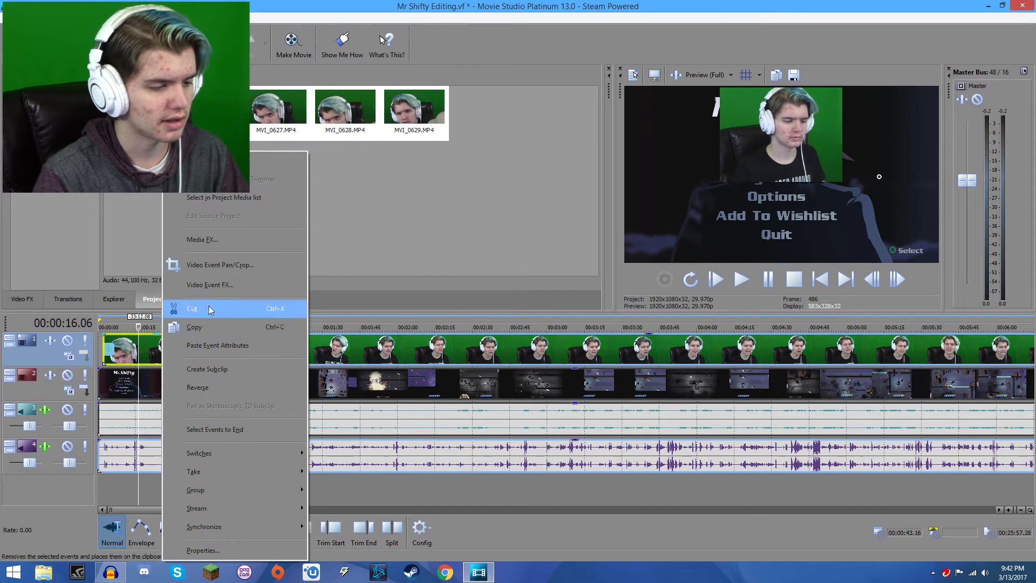
click(210, 325)
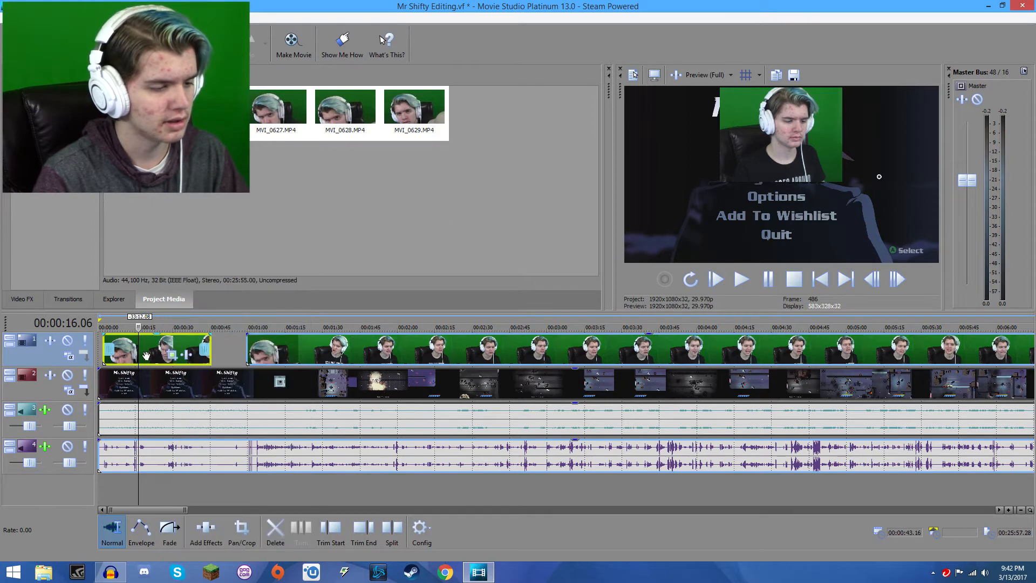
right_click(363, 347)
click(400, 348)
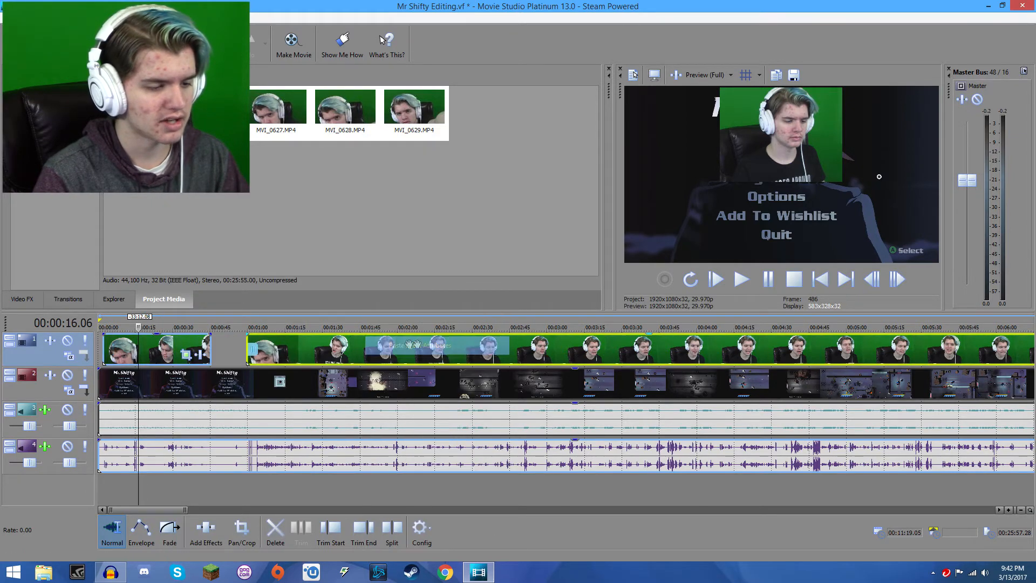
Paste the copied event attributes onto the third webcam clip and check the crop on the second and third clips.
click(473, 344)
scroll(474, 344, down, 5)
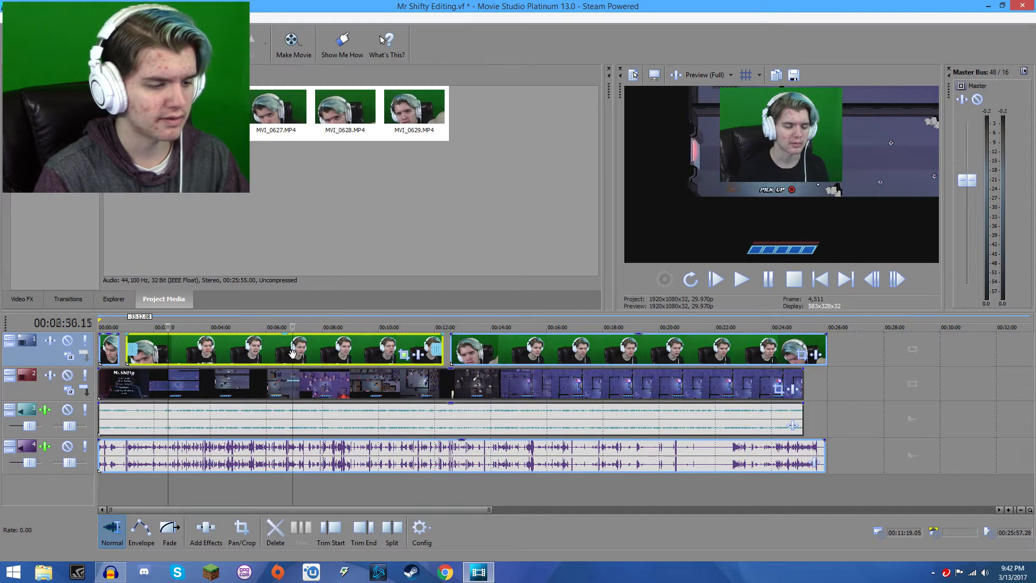
click(526, 349)
click(305, 346)
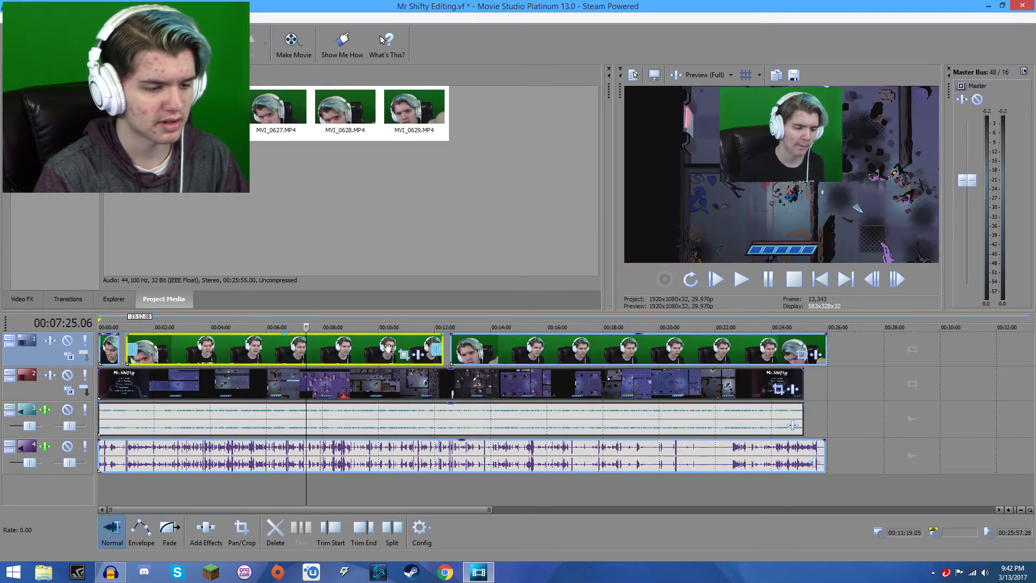
right_click(549, 354)
click(589, 350)
click(566, 348)
click(653, 350)
click(292, 348)
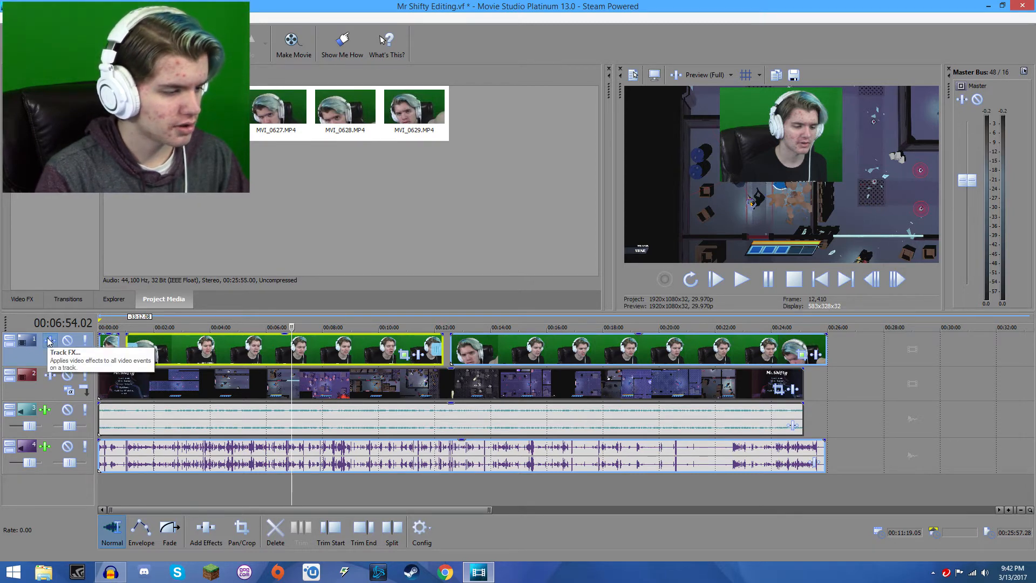
Apply the saved track motion preset to the webcam track, placing the facecam in the upper-left corner of the frame.
drag(97, 373, 114, 372)
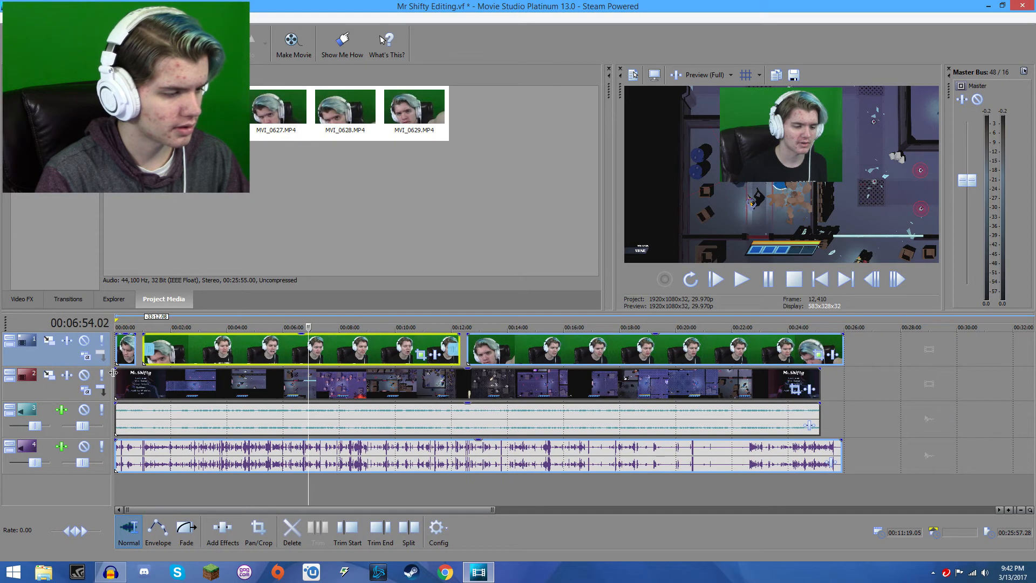
click(48, 341)
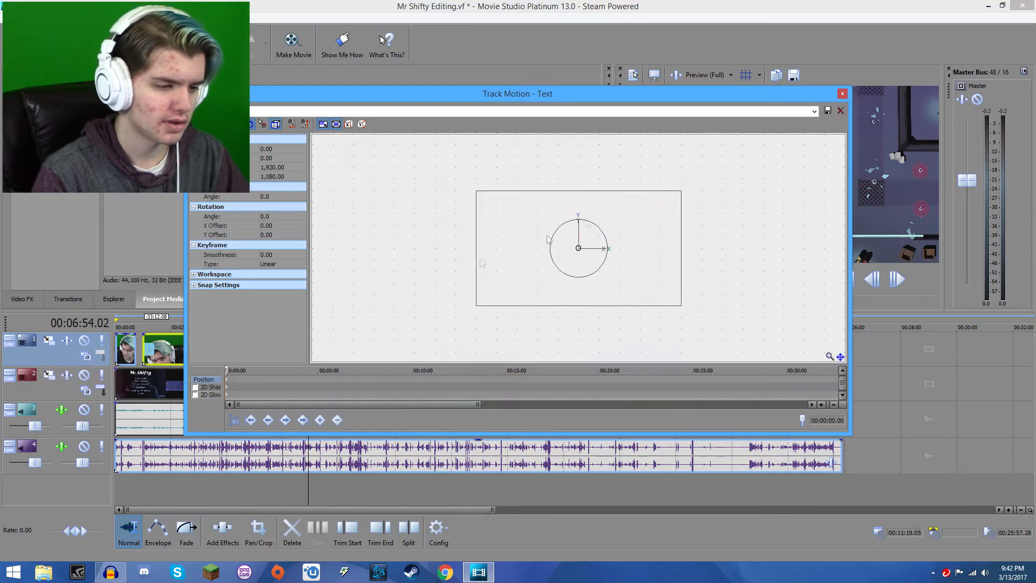
click(813, 112)
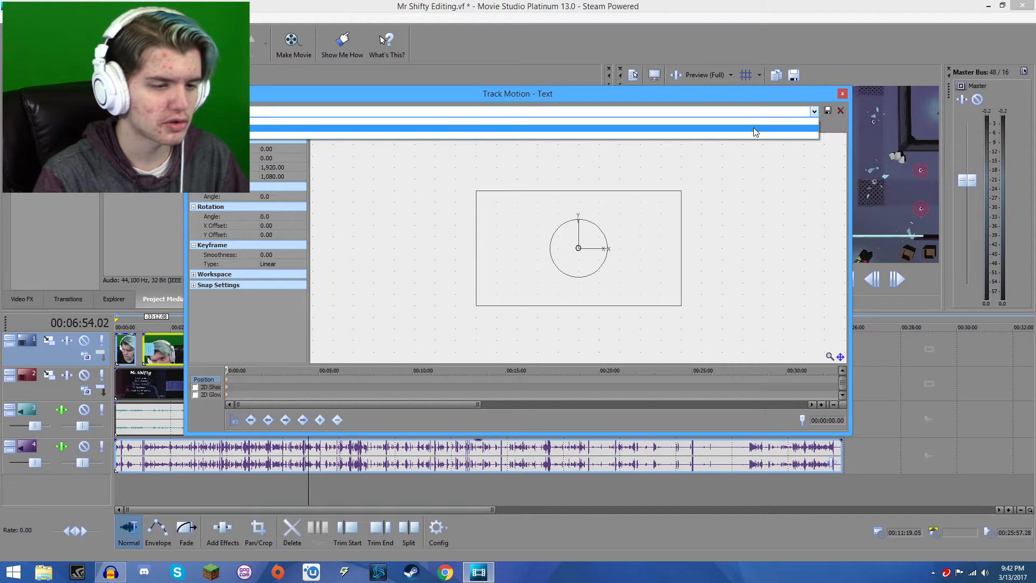
click(754, 129)
click(842, 95)
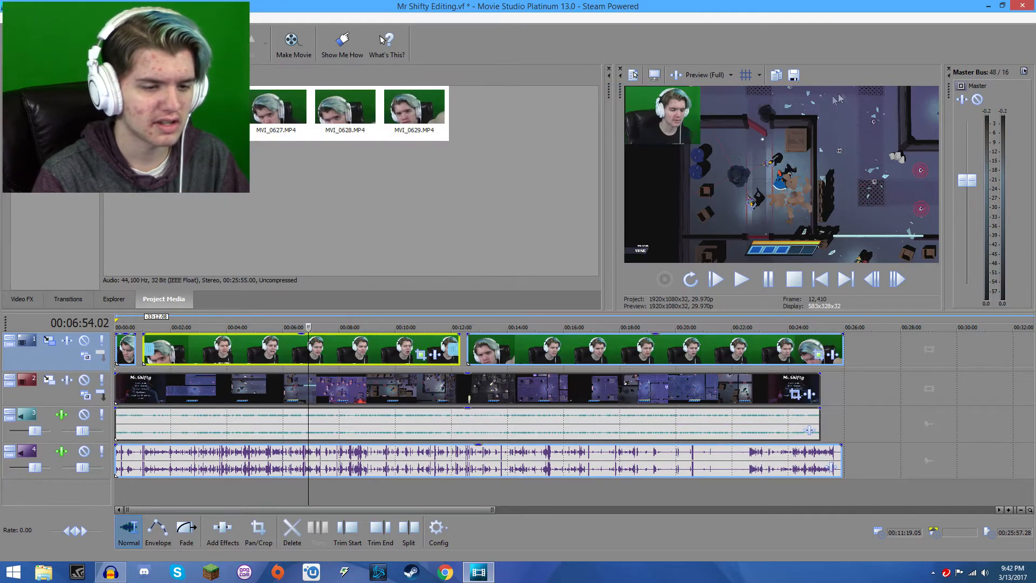
Check the facecam's size and placement over the gameplay at several points along the timeline.
click(175, 389)
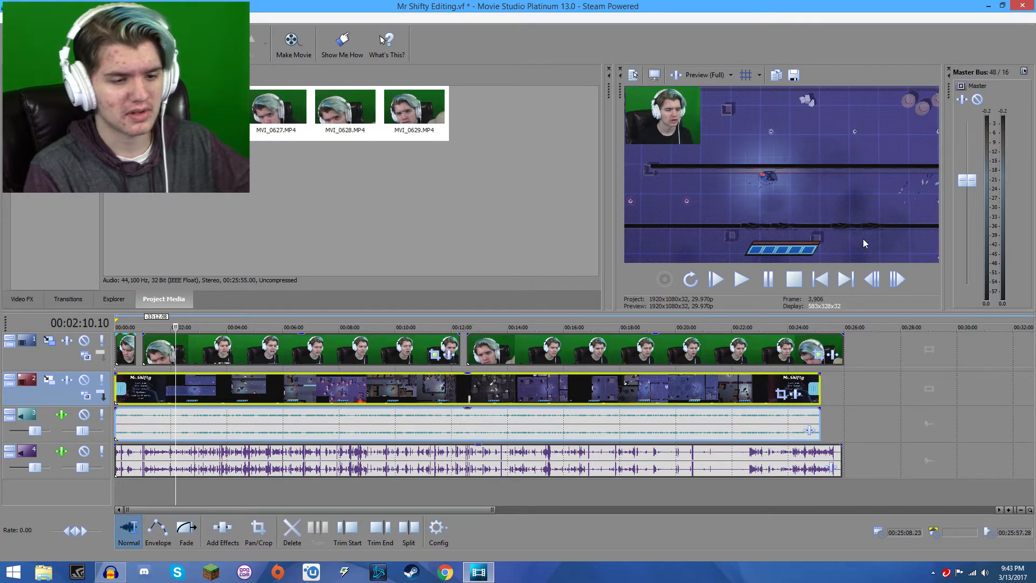
click(356, 383)
click(352, 355)
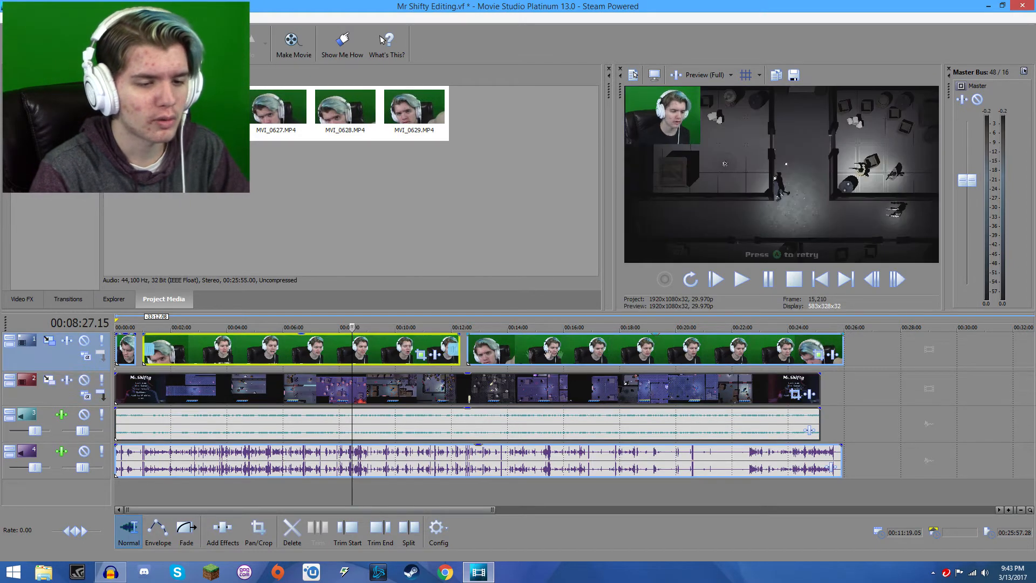
click(571, 354)
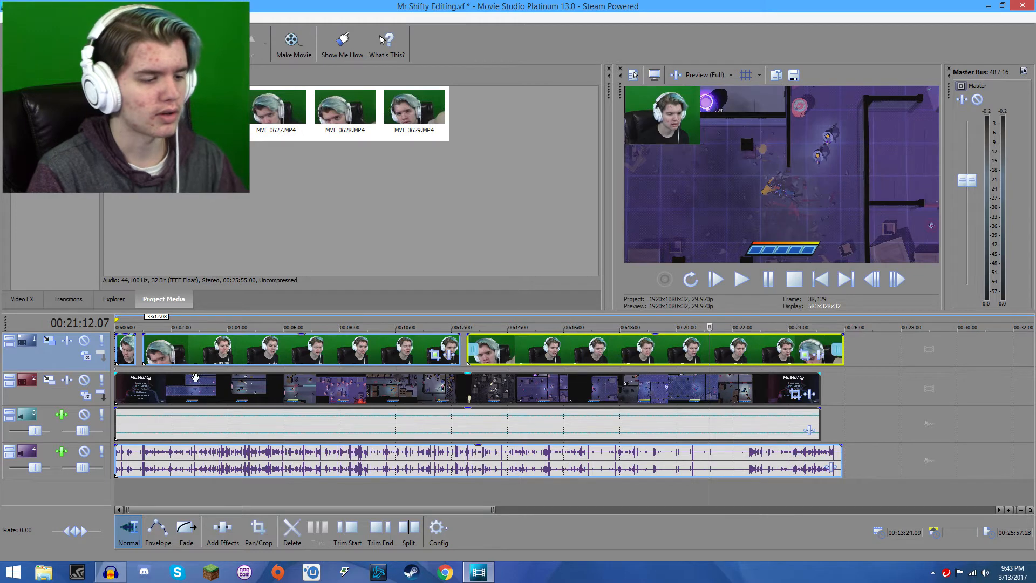
click(196, 378)
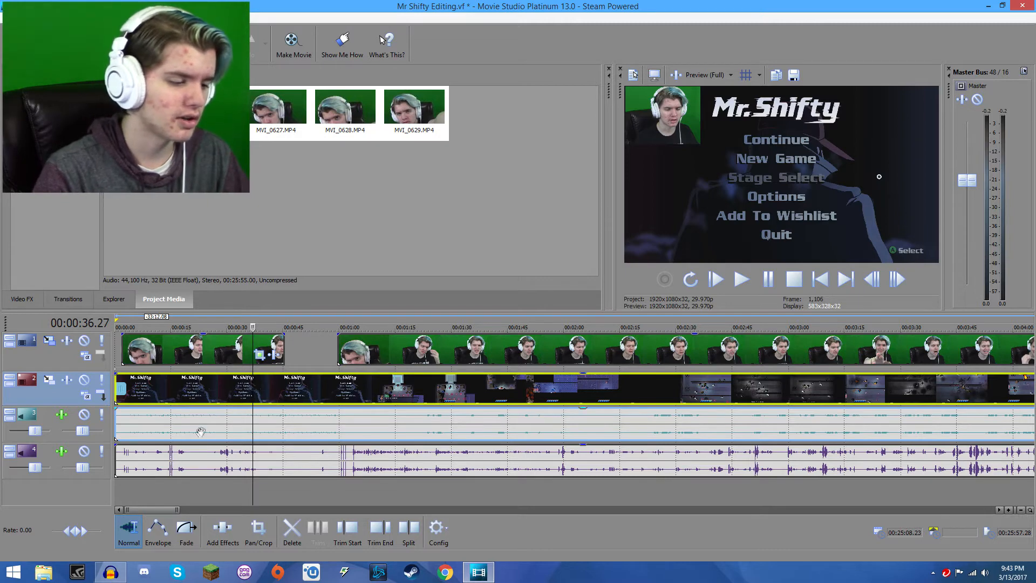
Play the opening of the microphone recording from about 28 seconds and lower the gameplay audio track's volume to -2.8 dB.
click(174, 454)
scroll(462, 453, up, 5)
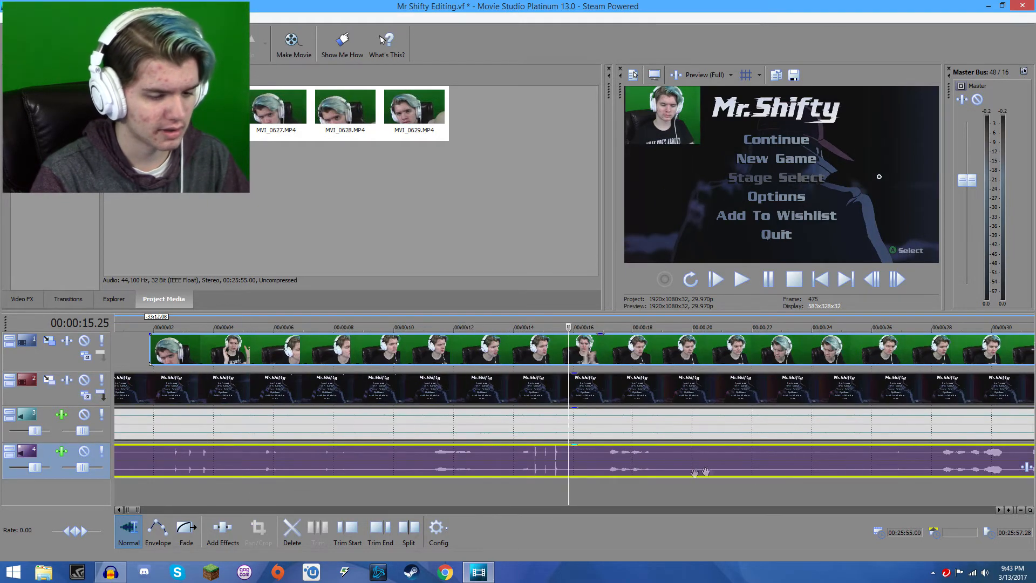
scroll(696, 470, down, 2)
click(538, 464)
key(space)
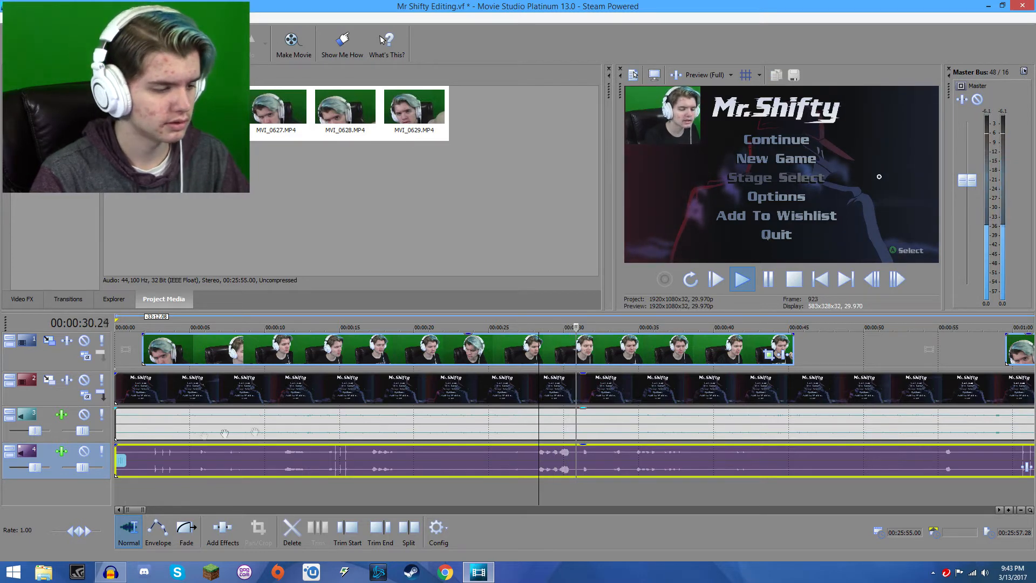
key(space)
click(47, 425)
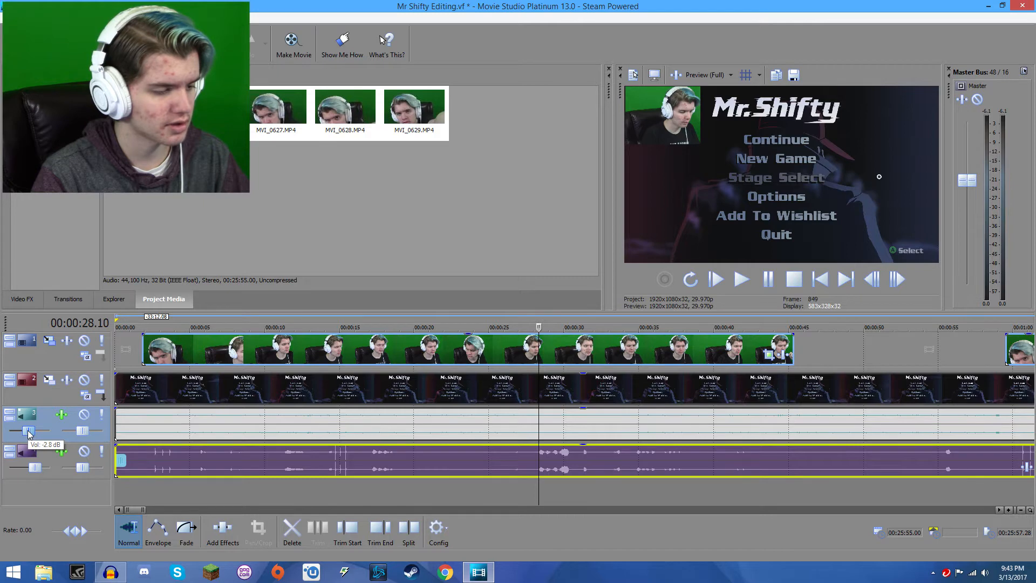
Move the gameplay footage and its audio later, starting at about 31.7 seconds, after the opening burst of speech.
drag(267, 390, 759, 389)
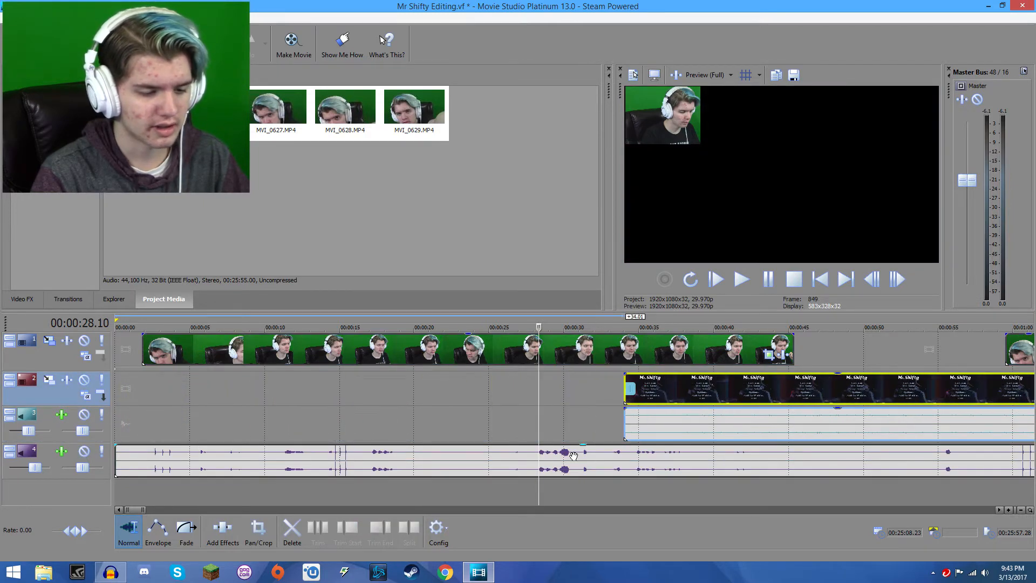
click(574, 456)
key(space)
scroll(573, 456, up, 3)
key(space)
drag(749, 395, 655, 394)
scroll(655, 393, down, 5)
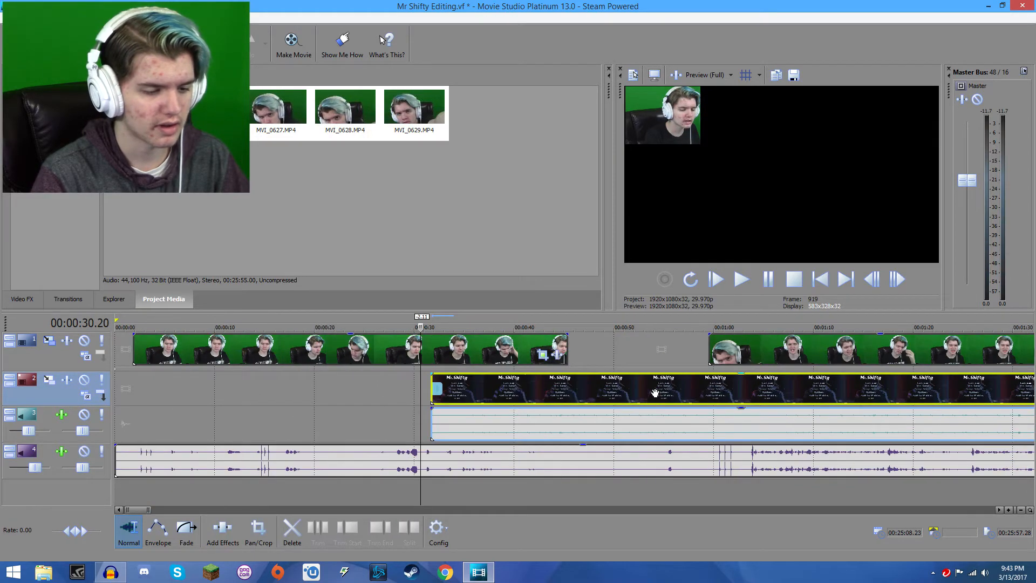
scroll(535, 433, down, 1)
scroll(542, 434, up, 6)
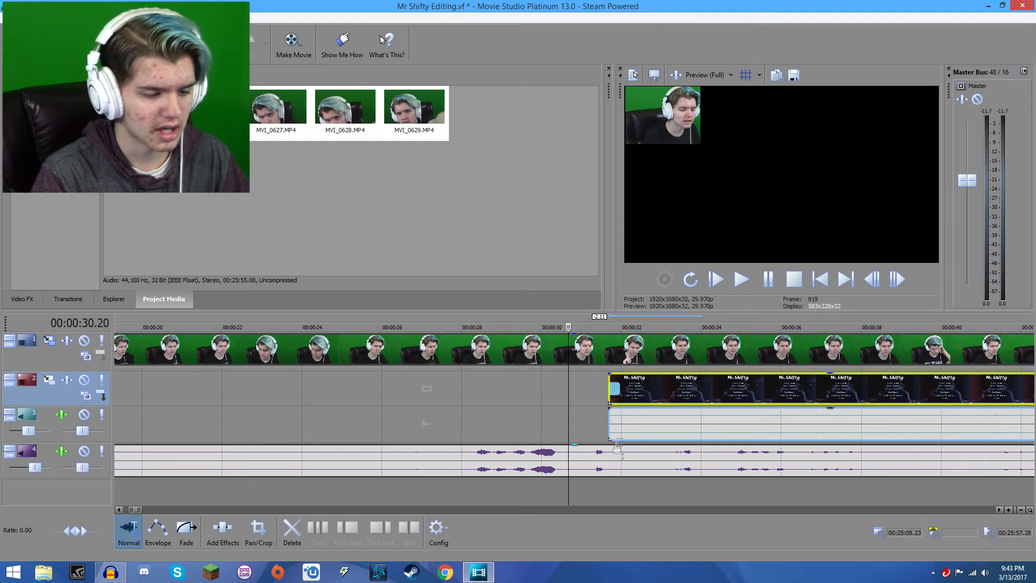
Play the first seconds of the gameplay with the microphone recording from several points to check the timing.
click(594, 427)
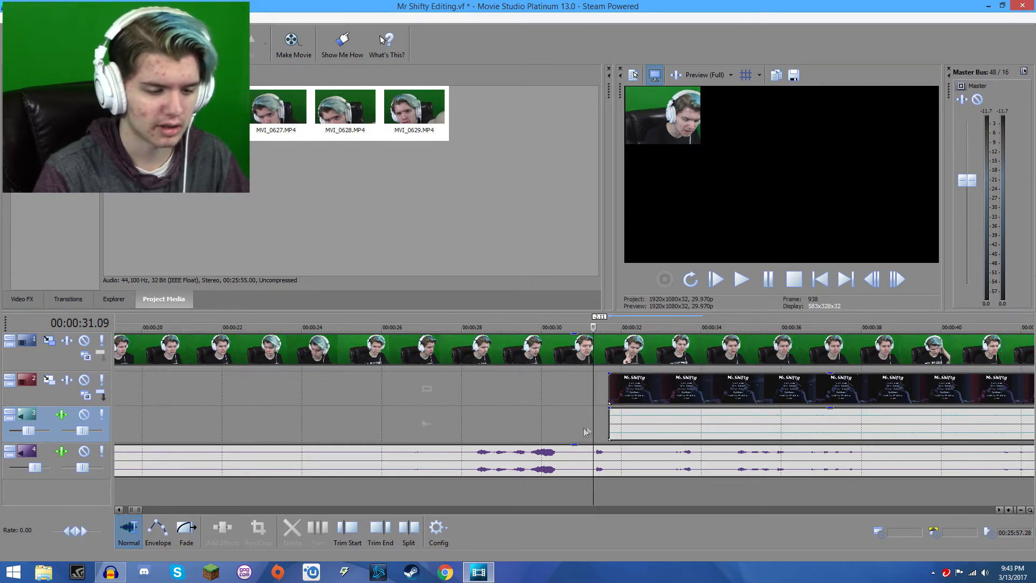
key(space)
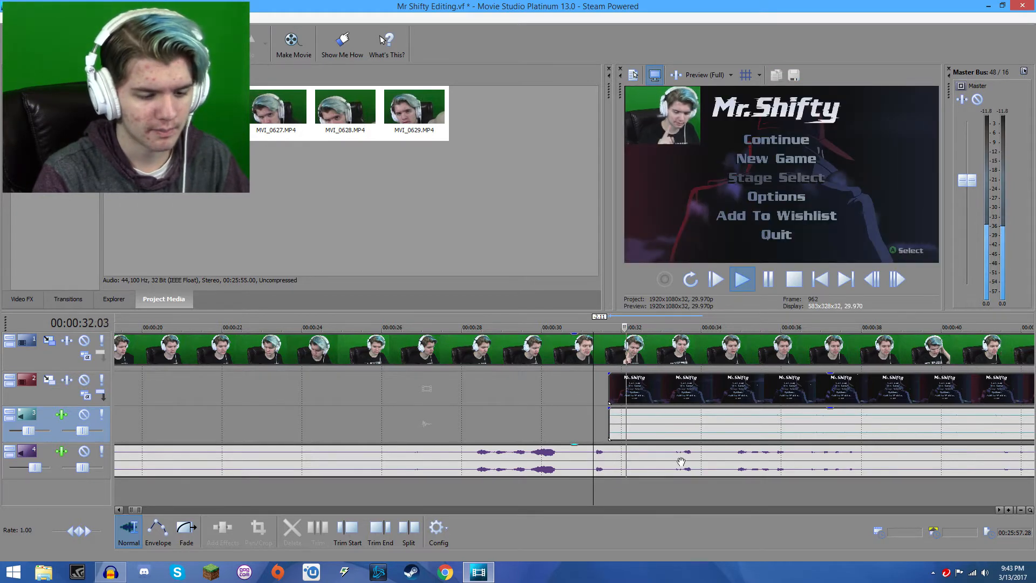
click(675, 459)
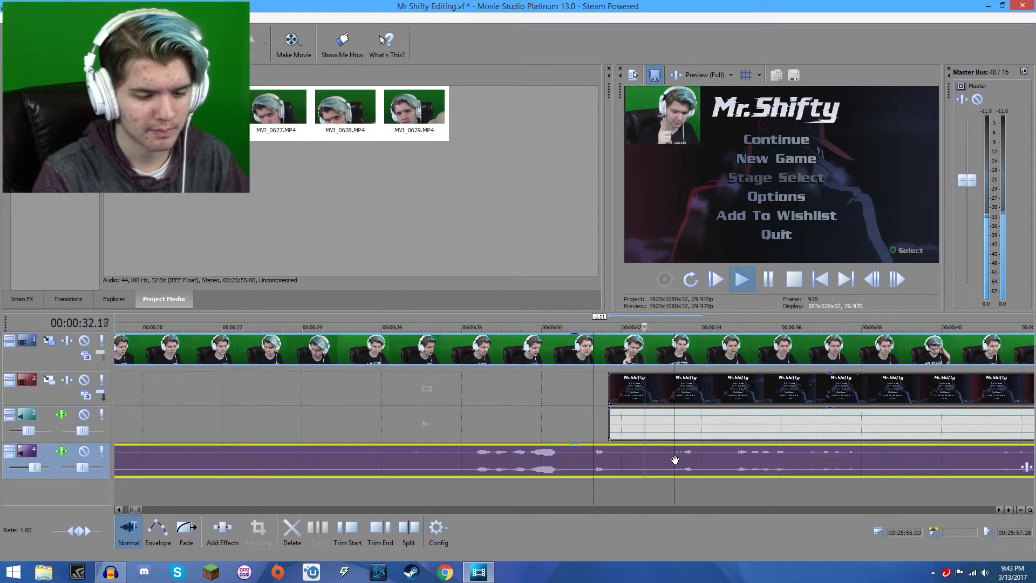
click(733, 457)
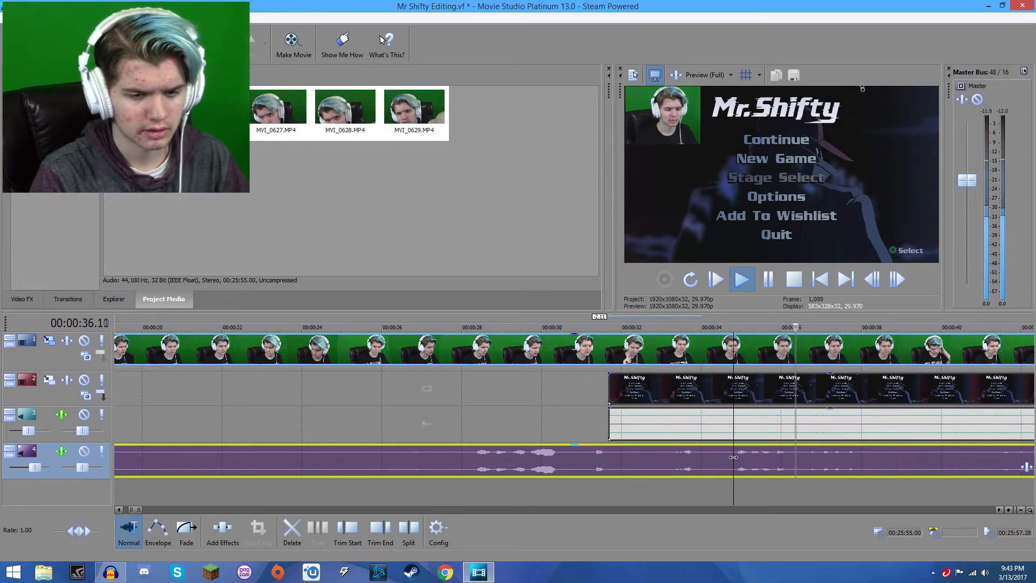
key(space)
click(720, 456)
key(space)
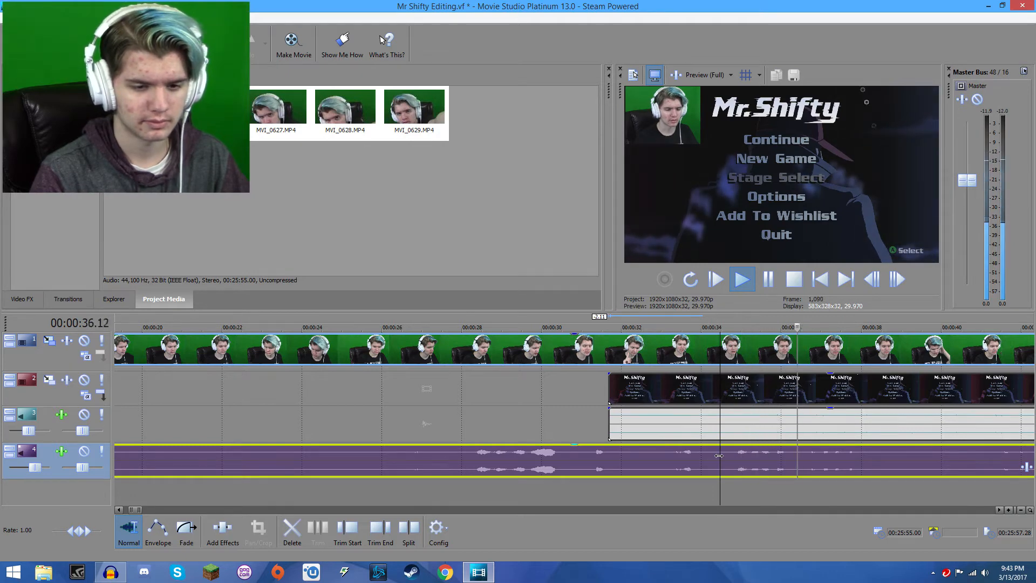
key(space)
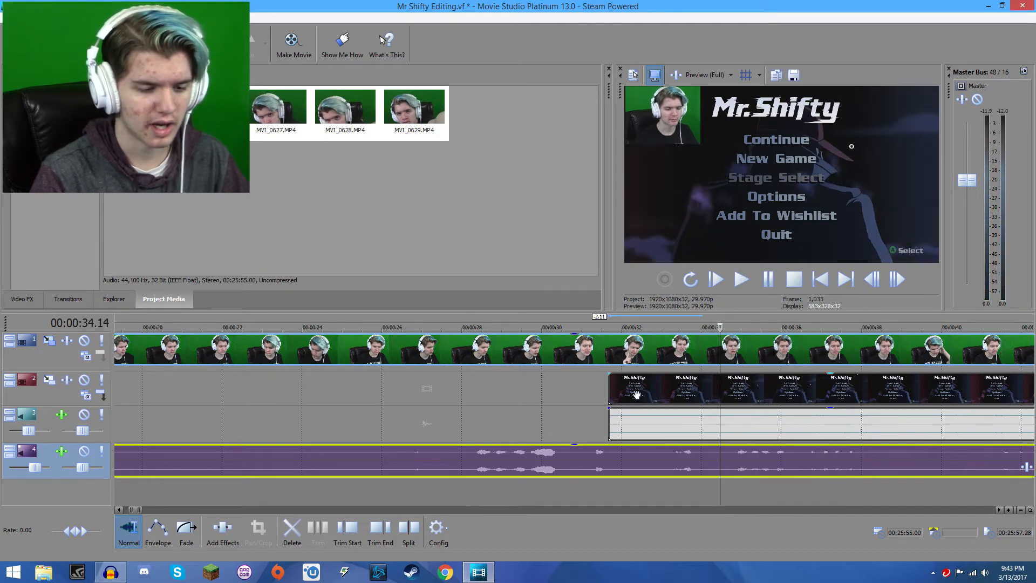
Shift the gameplay footage and its audio 19 frames later, and play the section back to check the timing.
drag(642, 393, 668, 395)
key(space)
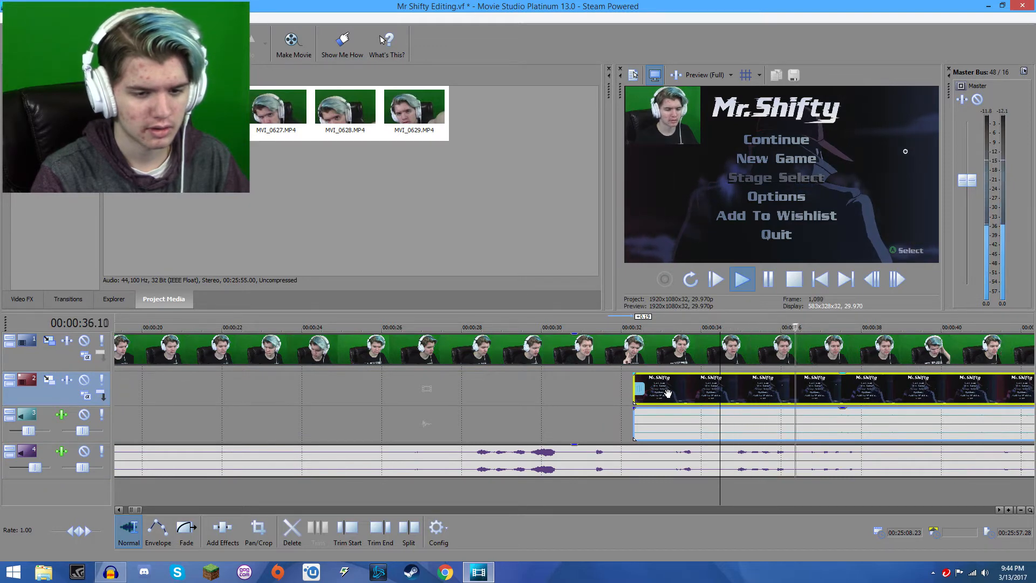
key(space)
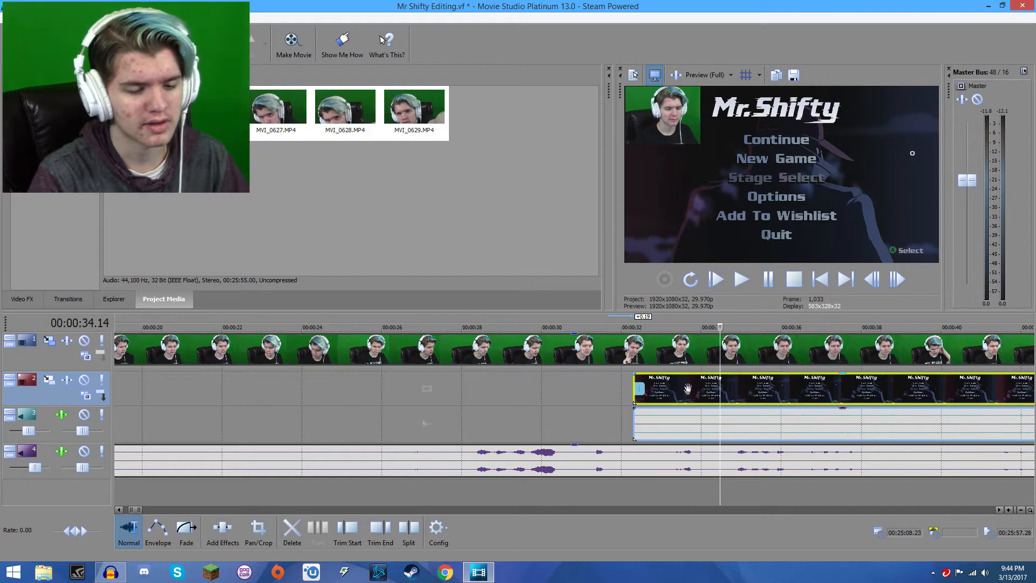
click(736, 428)
scroll(736, 428, down, 8)
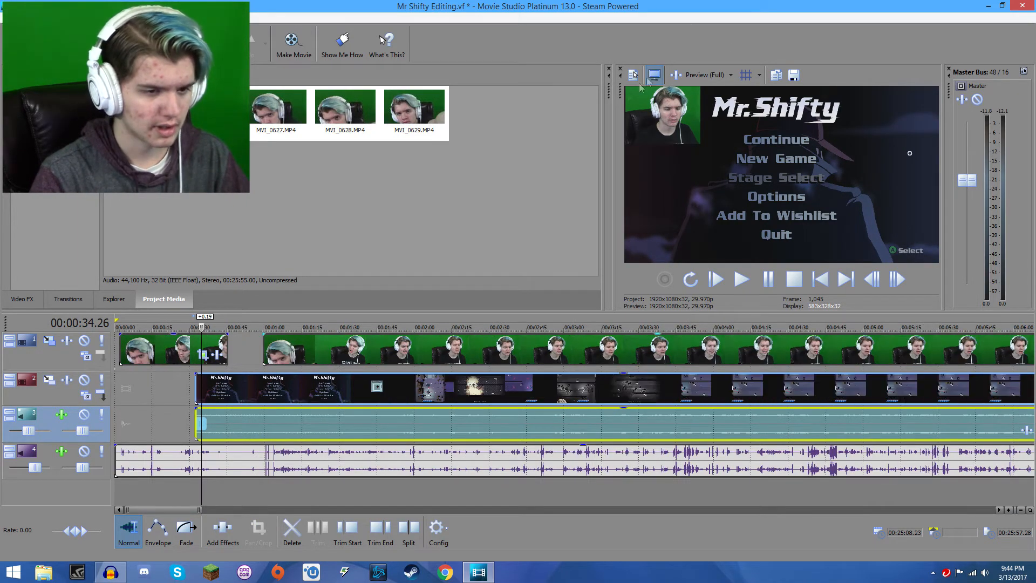
click(342, 358)
scroll(342, 358, down, 6)
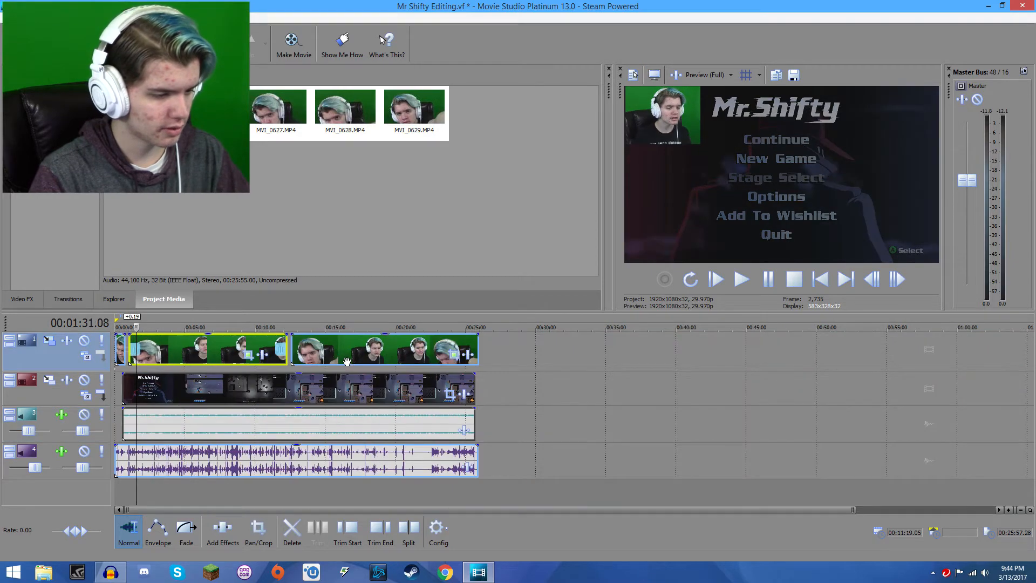
Group all the webcam, gameplay and audio clips on the timeline, and select clips around the webcam gaps to check the grouping.
key(ctrl+a)
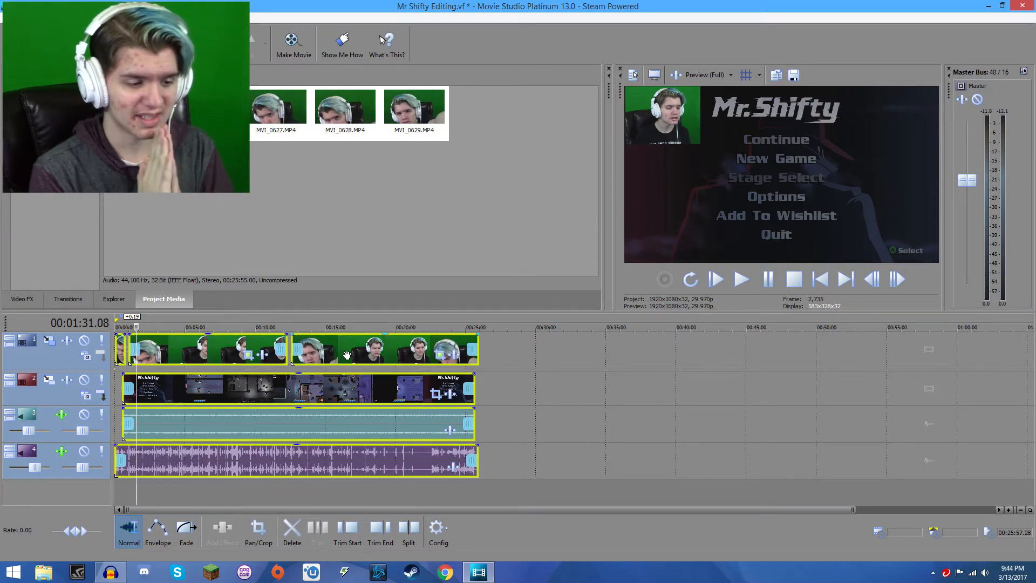
click(218, 388)
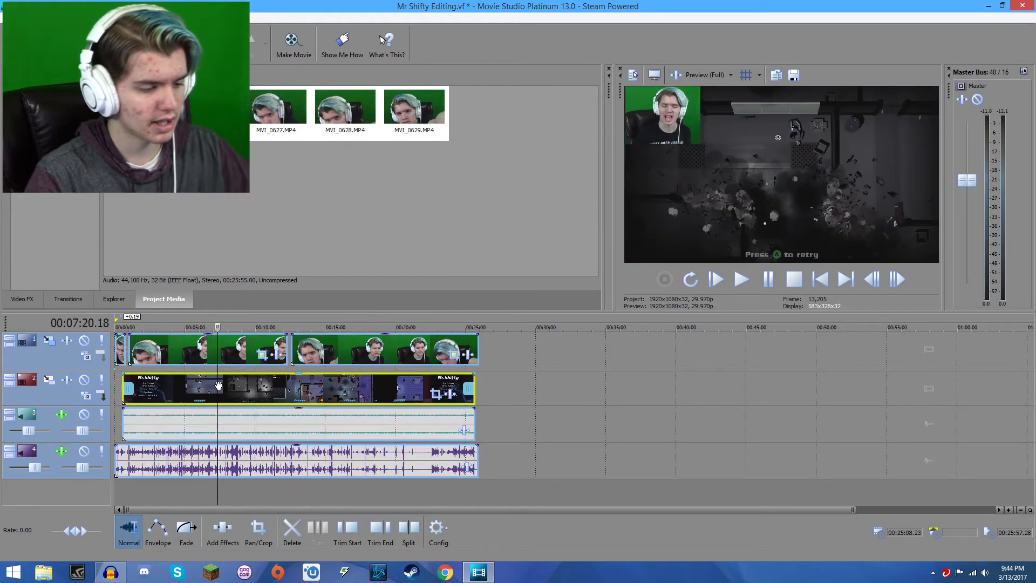
click(286, 387)
scroll(287, 387, up, 4)
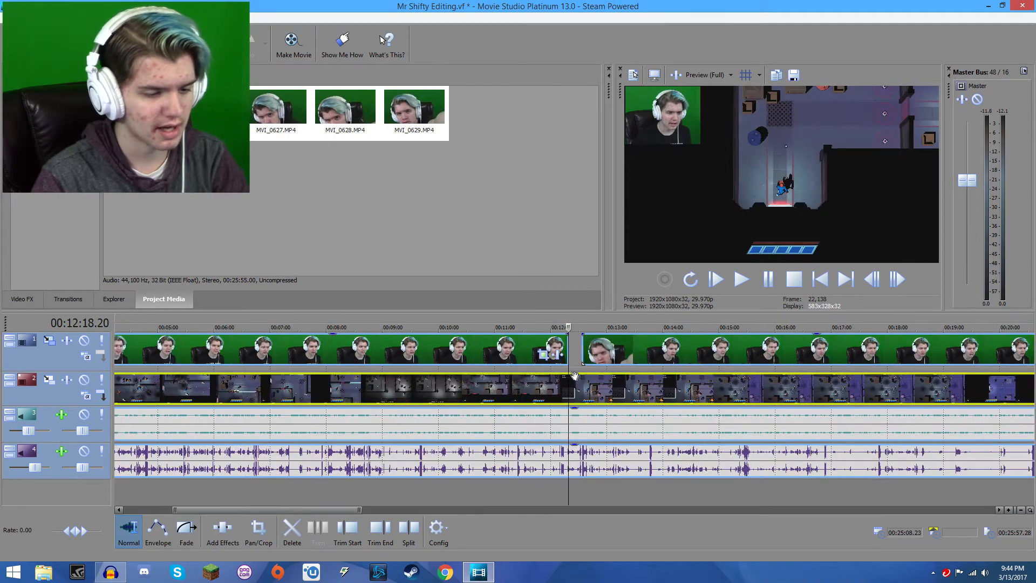
click(367, 352)
scroll(328, 376, down, 2)
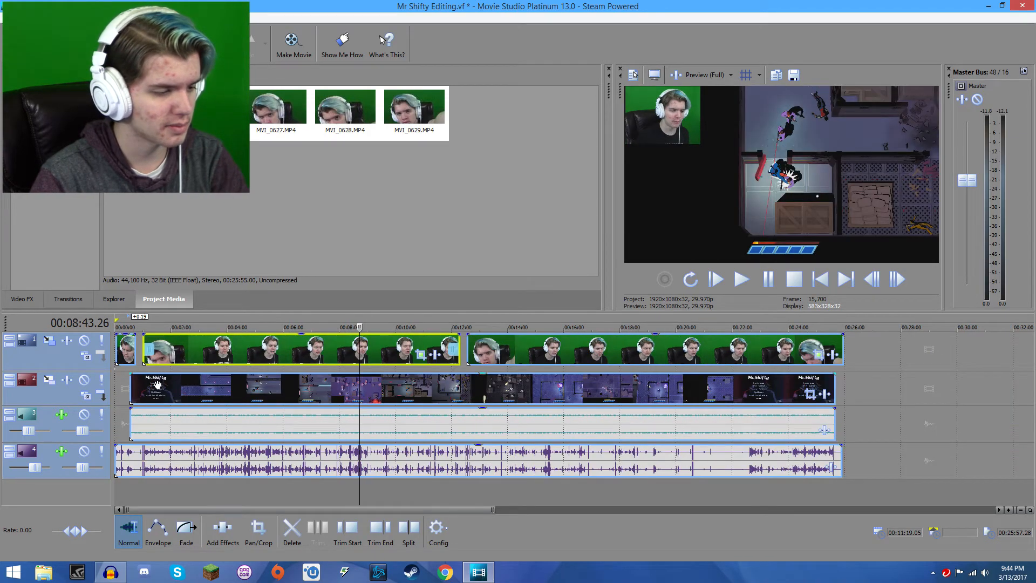
Try to split all tracks at the end of the first webcam clip and delete the opening section, and undo both edits.
click(137, 380)
scroll(138, 380, up, 5)
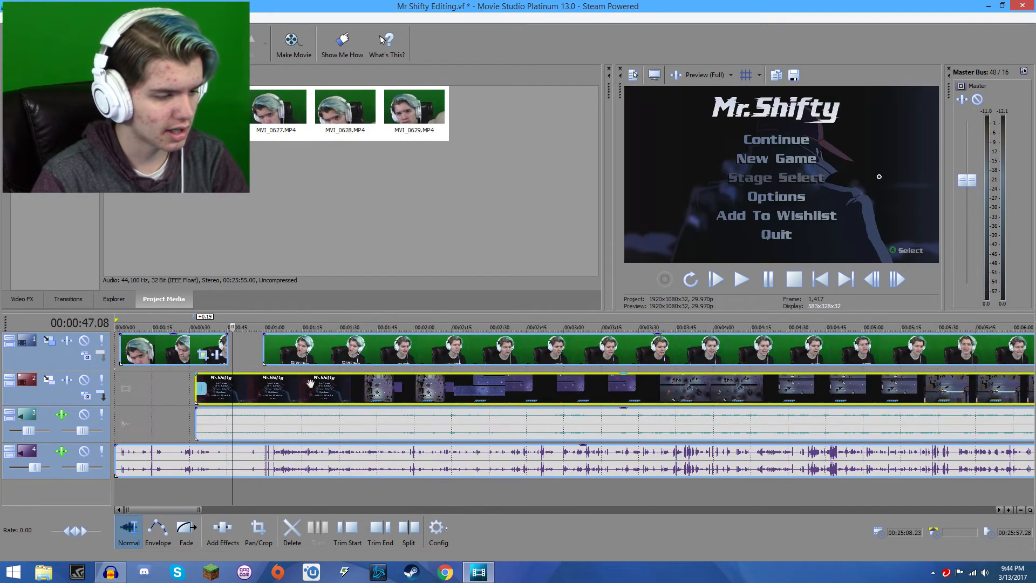
scroll(237, 386, down, 5)
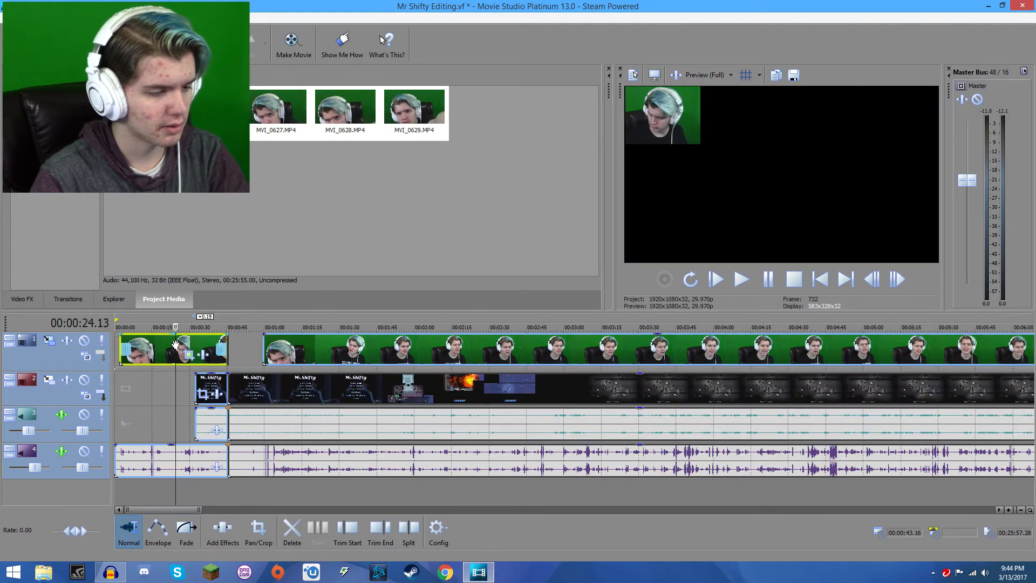
click(128, 348)
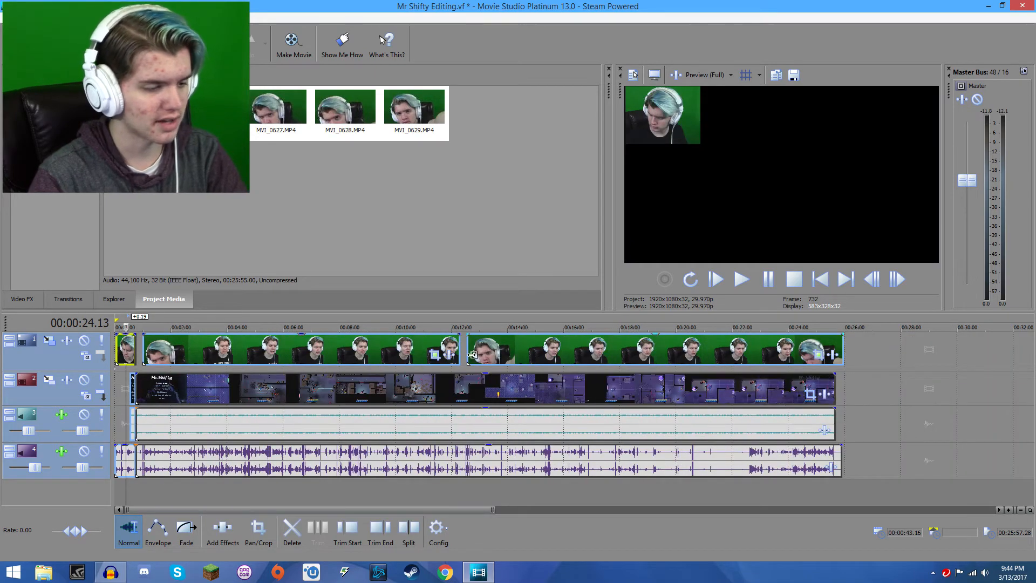
key(Delete)
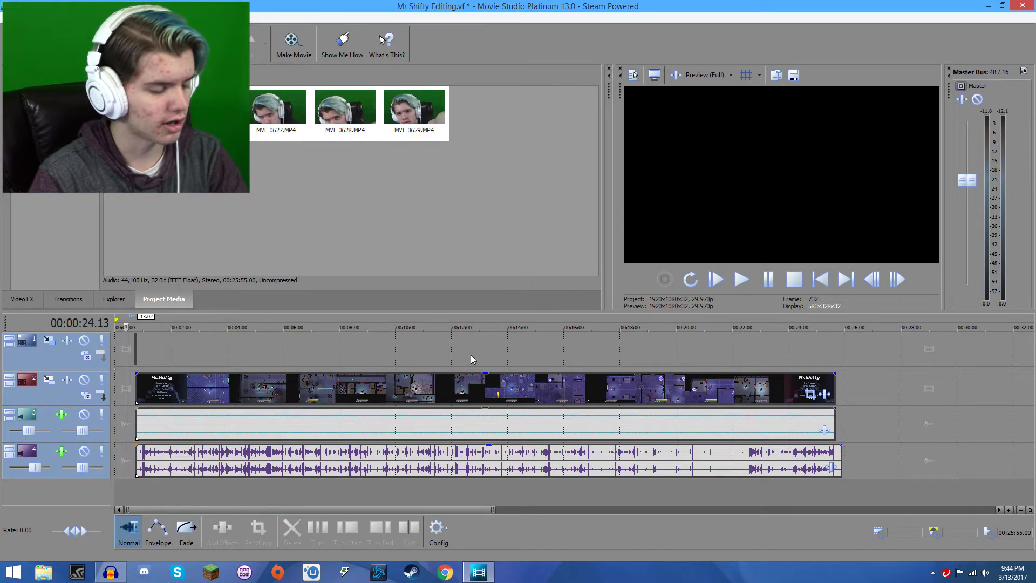
key(ctrl+z)
scroll(410, 379, up, 6)
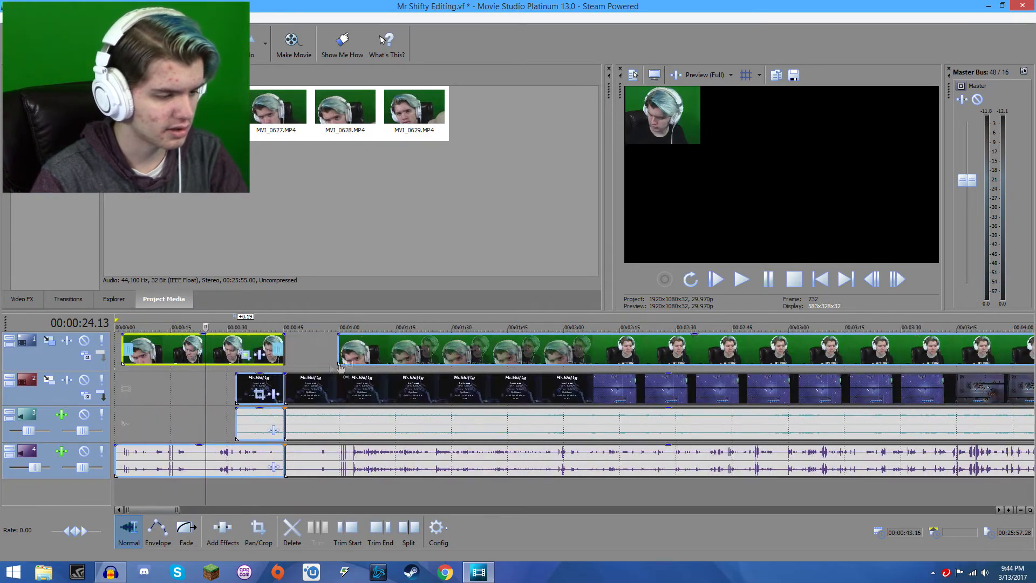
key(ctrl+z)
Split the gameplay footage and both audio tracks at 00:12:18.20, where the second webcam clip ends.
click(555, 357)
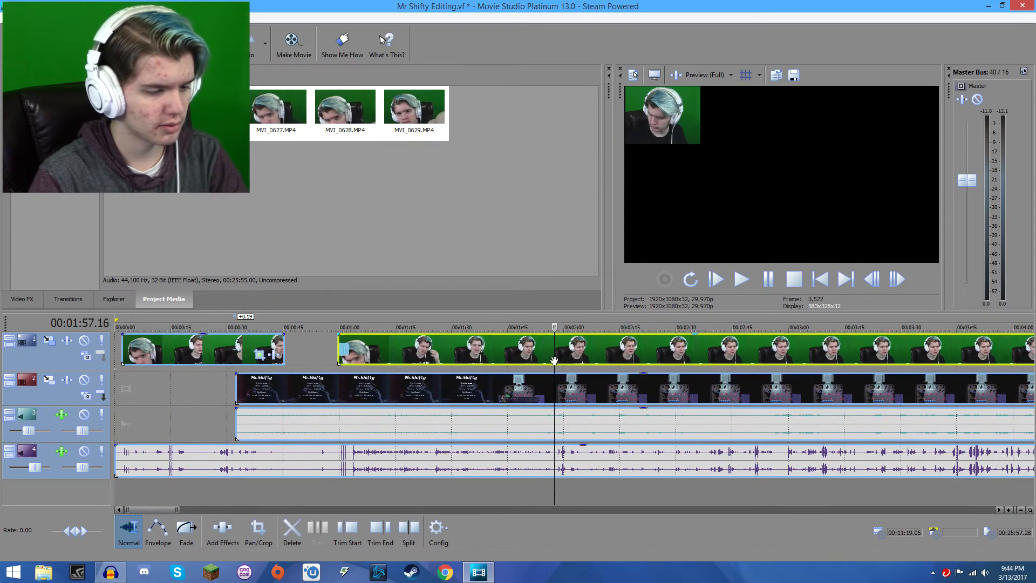
scroll(555, 360, down, 4)
scroll(676, 395, down, 2)
click(465, 387)
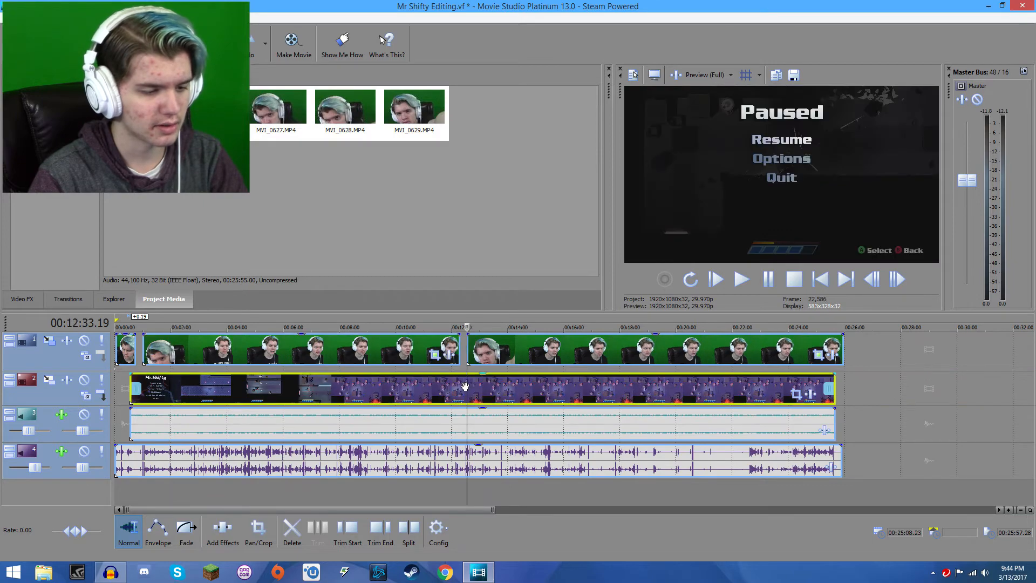
scroll(466, 387, up, 5)
click(532, 388)
key(s)
Group the third webcam clip with the gameplay and audio sections after the split, separate from the earlier section.
click(634, 351)
scroll(626, 405, down, 5)
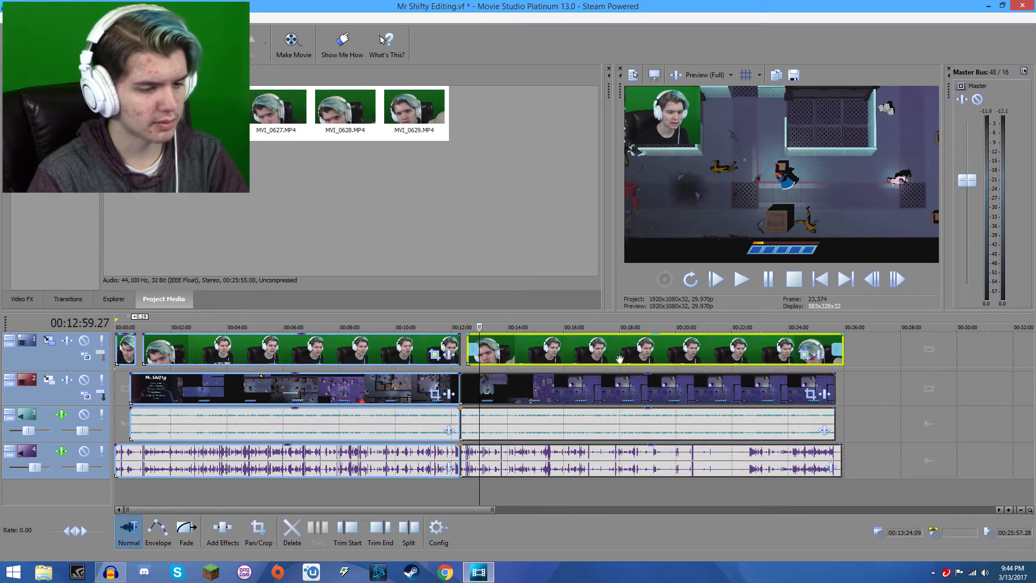
shift+click(620, 453)
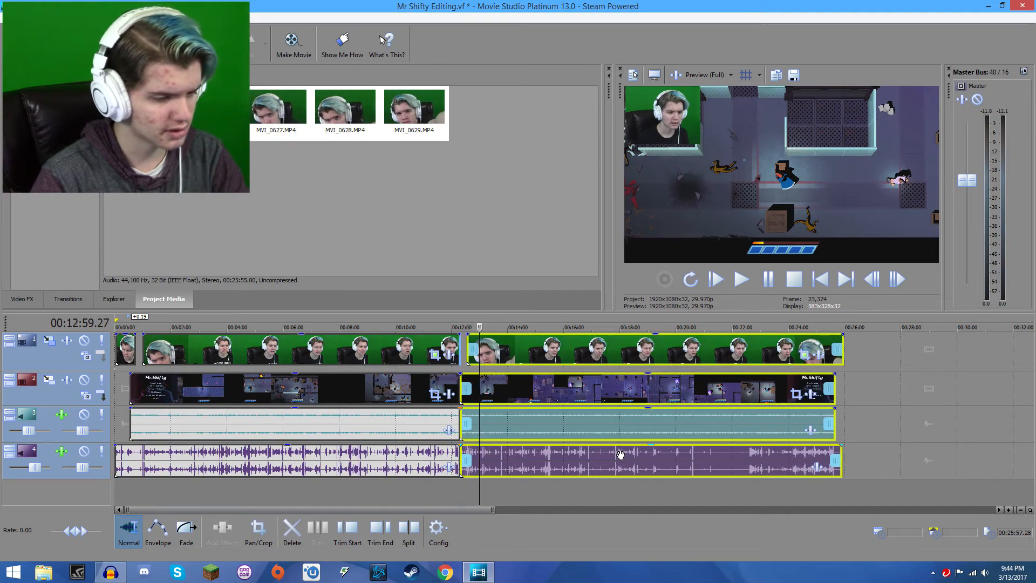
click(307, 381)
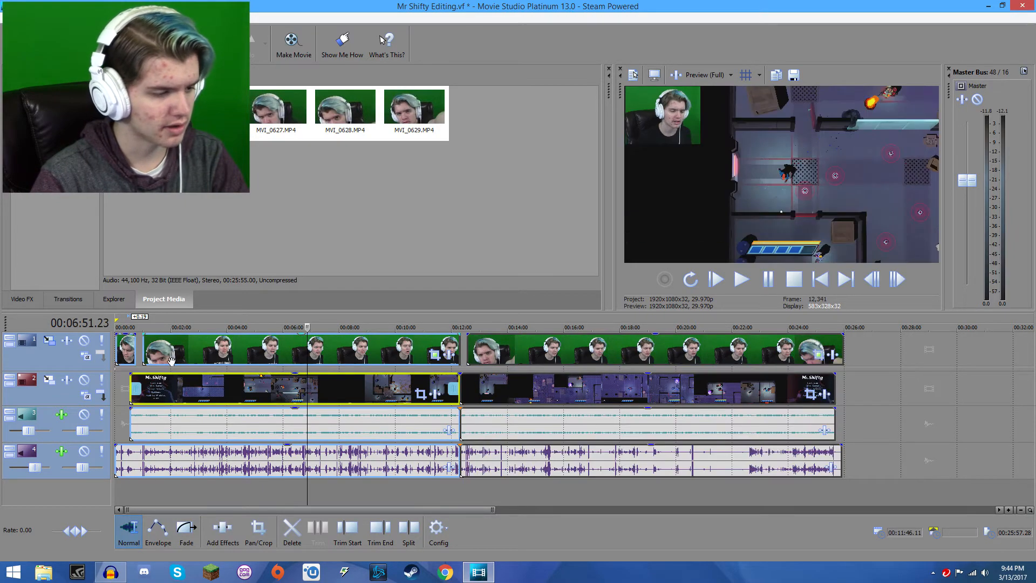
Split the gameplay footage and both audio tracks at 00:00:46.25, just after the first webcam clip ends.
click(139, 381)
scroll(505, 389, up, 10)
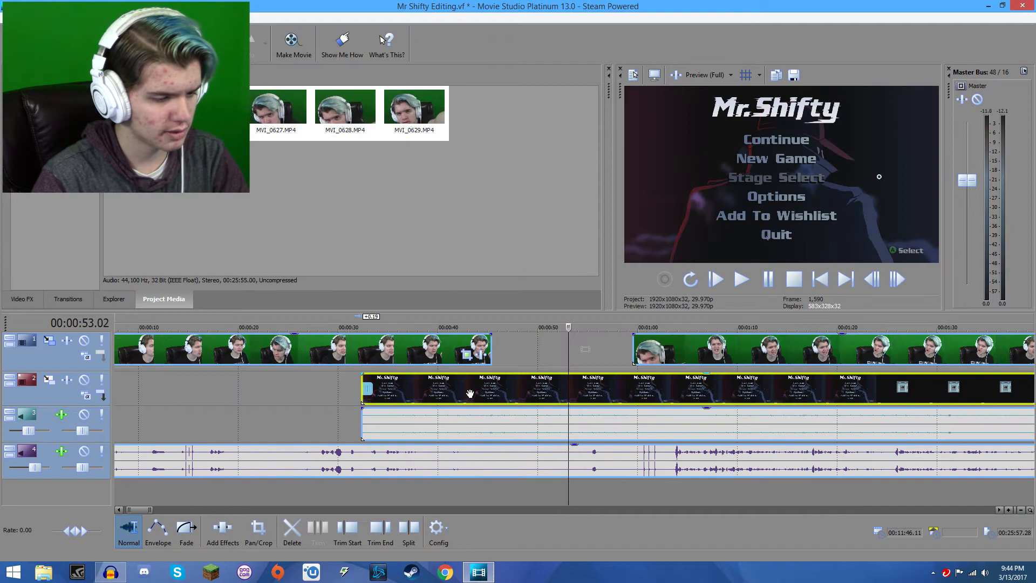
click(505, 389)
key(s)
Group the second webcam clip with its gameplay and audio sections, and select clips in each section to check the grouping.
click(308, 353)
scroll(308, 353, down, 5)
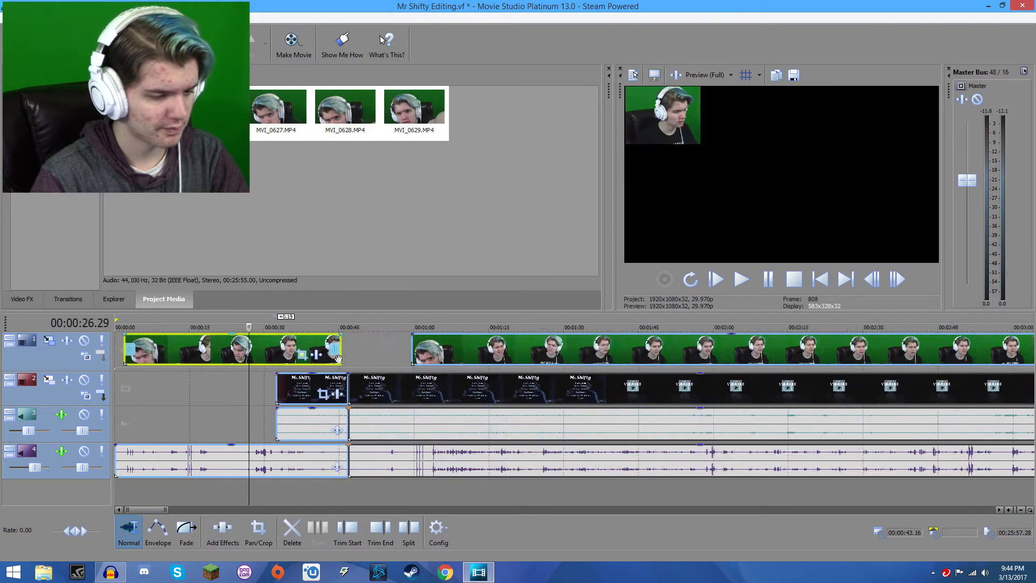
click(368, 353)
scroll(367, 354, down, 3)
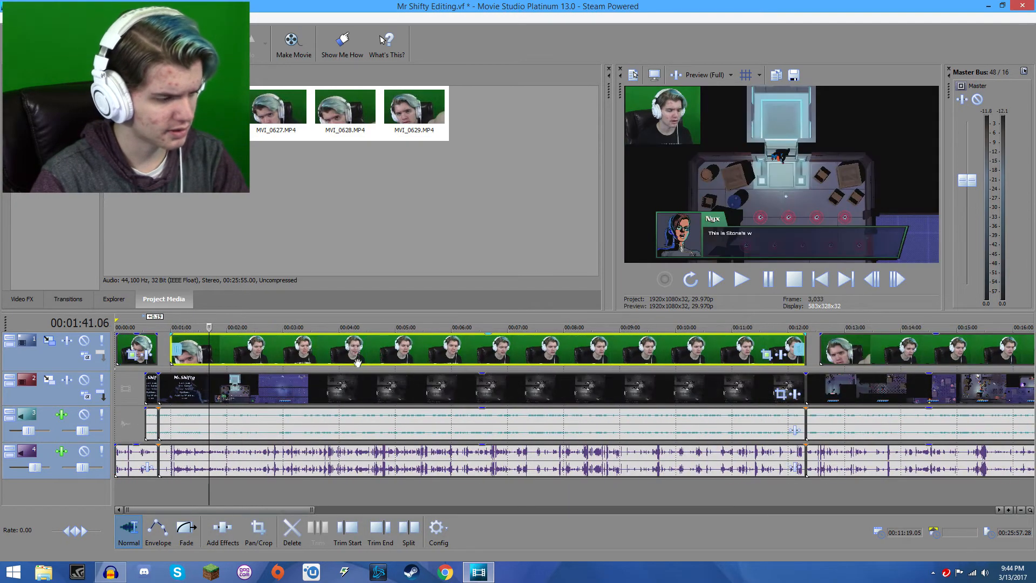
ctrl+click(385, 452)
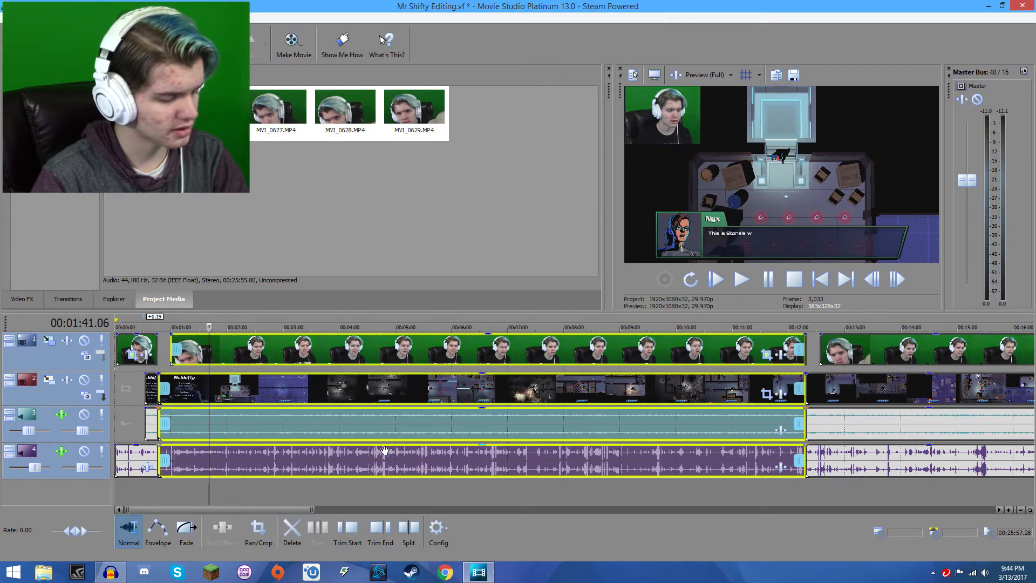
click(139, 458)
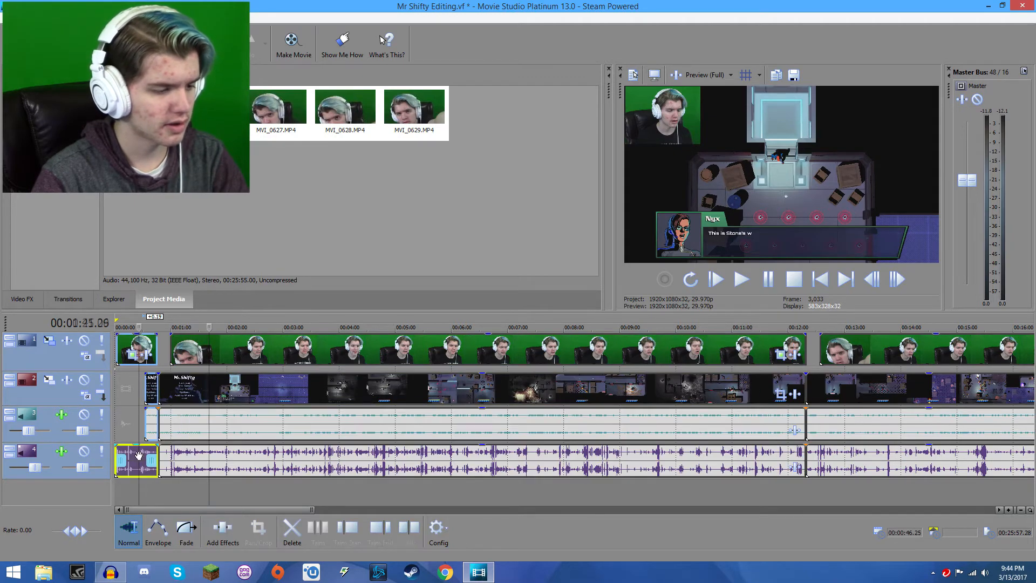
click(316, 453)
scroll(316, 452, down, 2)
click(527, 419)
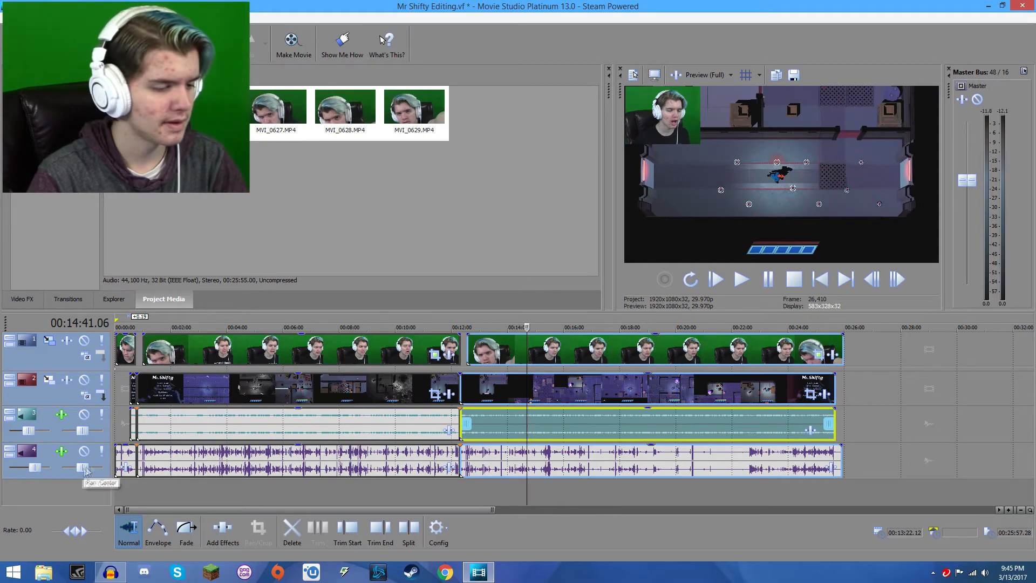
Play the start of the second webcam section with the microphone recording to find where the speech begins.
click(117, 459)
scroll(345, 465, up, 5)
click(336, 463)
scroll(345, 463, up, 3)
scroll(454, 462, up, 1)
key(space)
scroll(556, 463, up, 3)
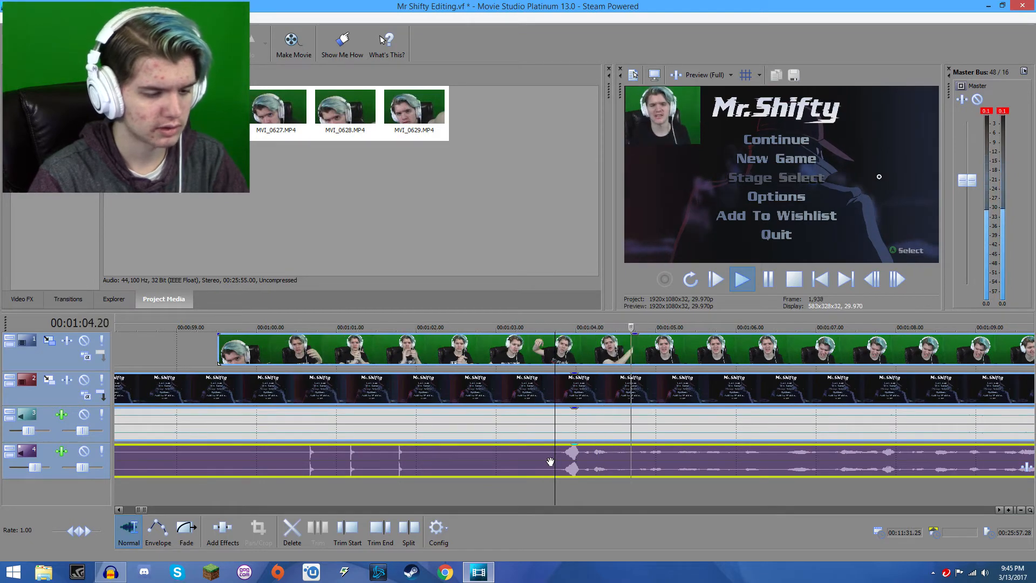
key(space)
Split the second section at 00:01:03.22, delete its part before the speech, and ripple the following clips earlier by 4 seconds 7 frames.
scroll(518, 434, down, 3)
scroll(518, 435, down, 5)
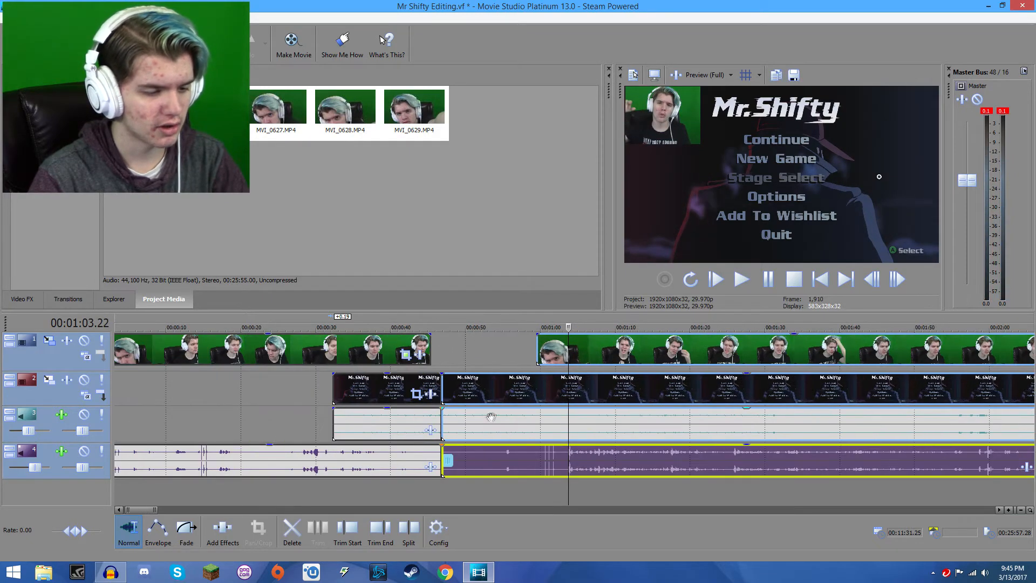
key(s)
click(547, 350)
key(Delete)
scroll(547, 356, down, 9)
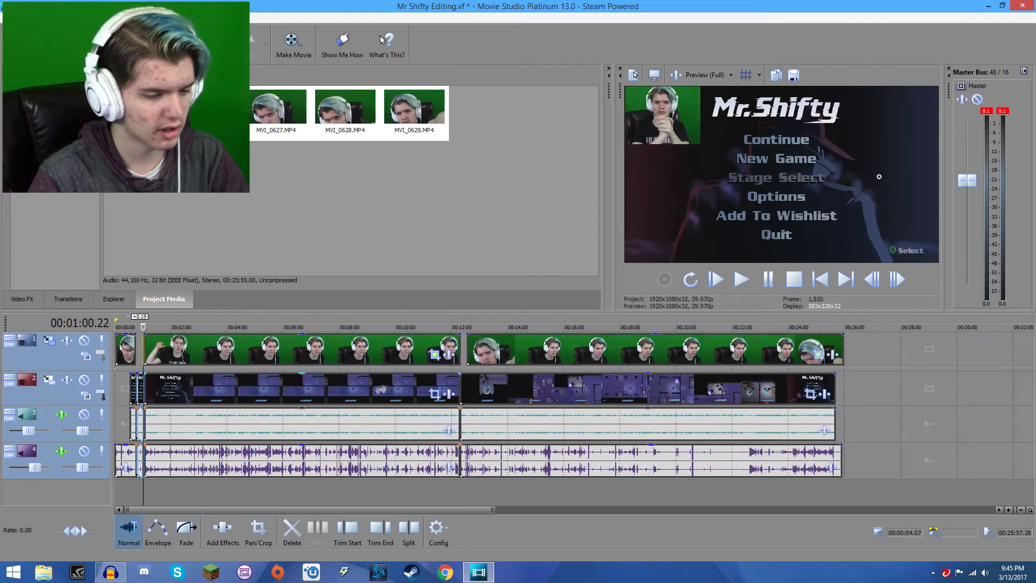
scroll(274, 388, up, 6)
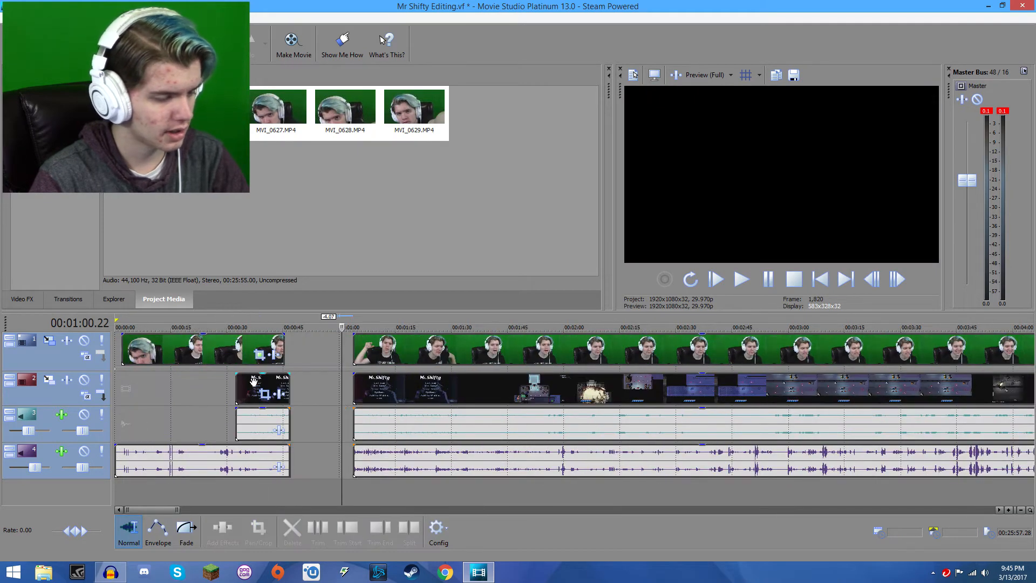
key(f)
Delete the opening section with the first webcam clip and move all remaining clips to the start of the timeline.
click(249, 385)
key(Delete)
key(f)
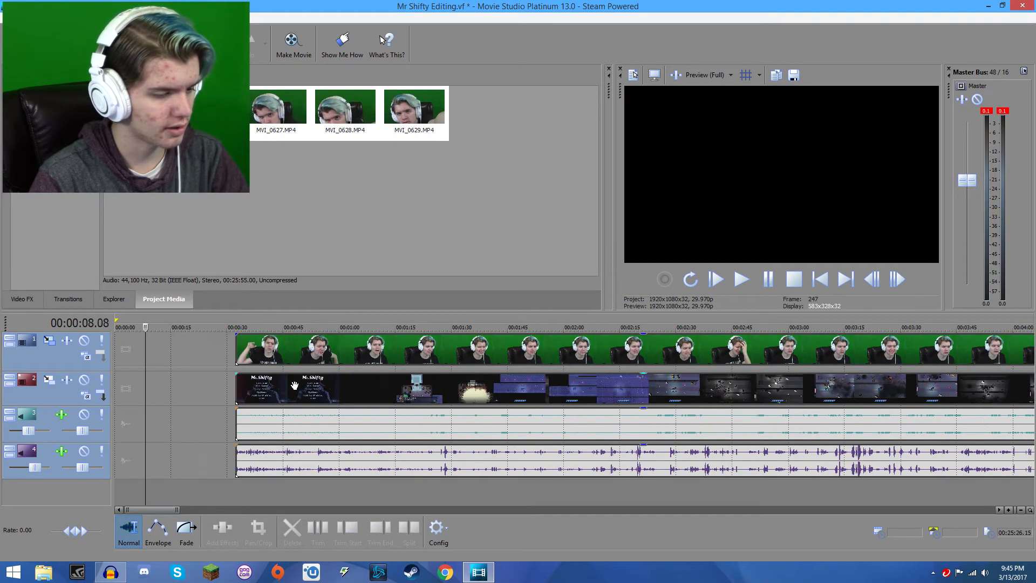
scroll(294, 385, down, 5)
click(199, 354)
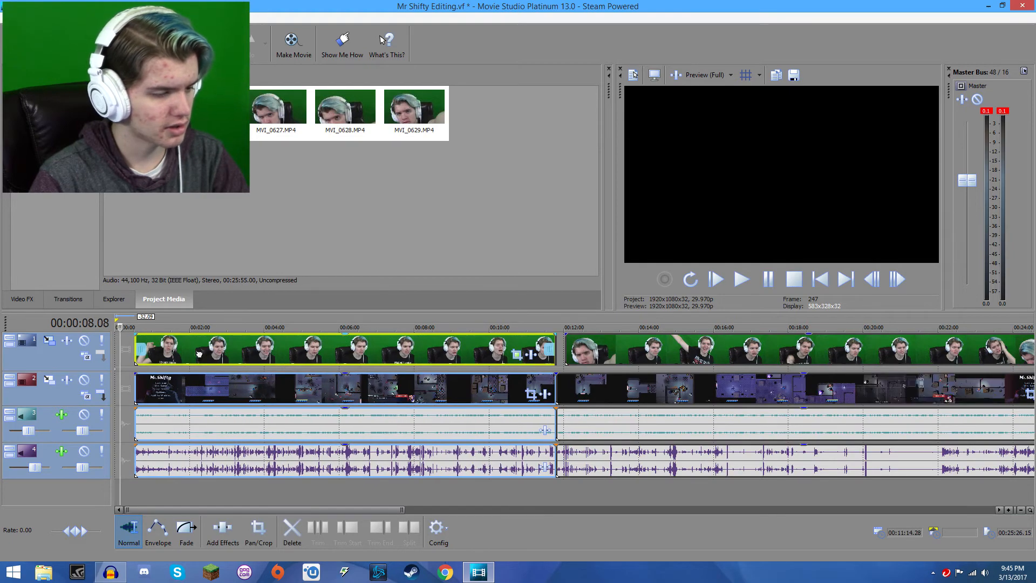
drag(199, 354, 180, 354)
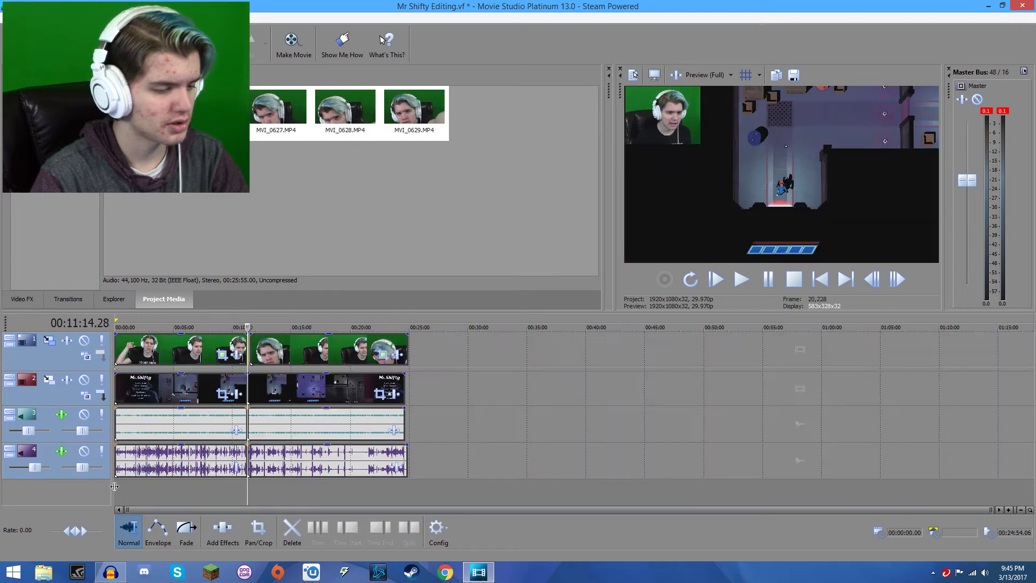
Play the new opening of the video from the start of the timeline to check the first words.
click(116, 489)
scroll(204, 469, up, 6)
scroll(205, 468, up, 5)
key(space)
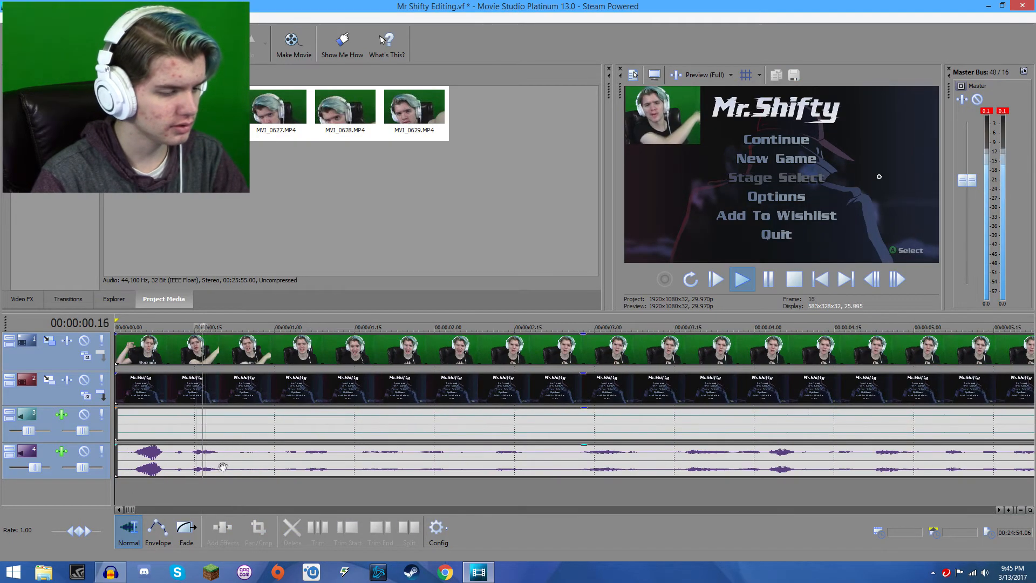
Add a fade-in about one second long to the start of all four tracks and play the opening back.
click(187, 532)
drag(117, 447, 283, 439)
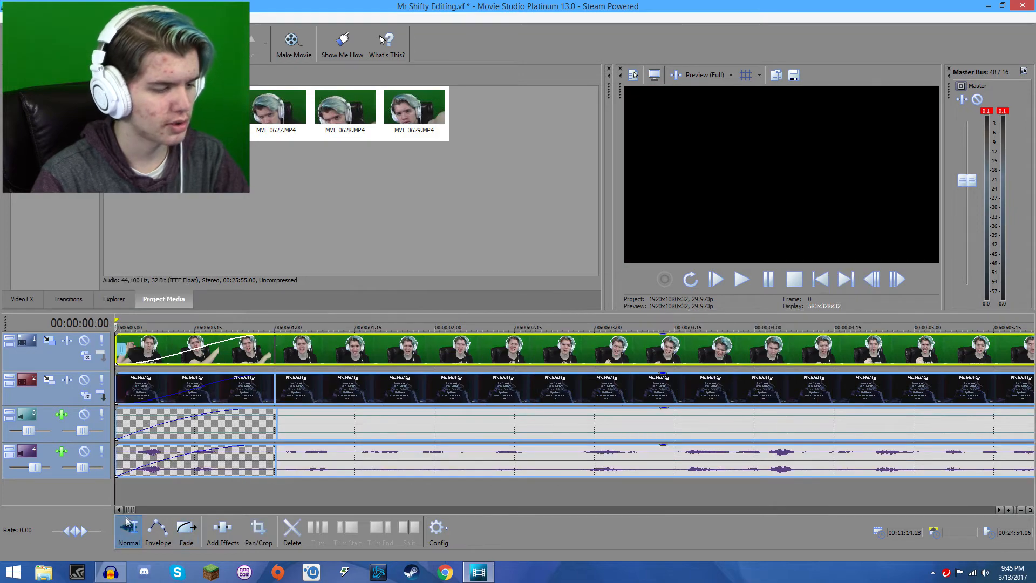
key(space)
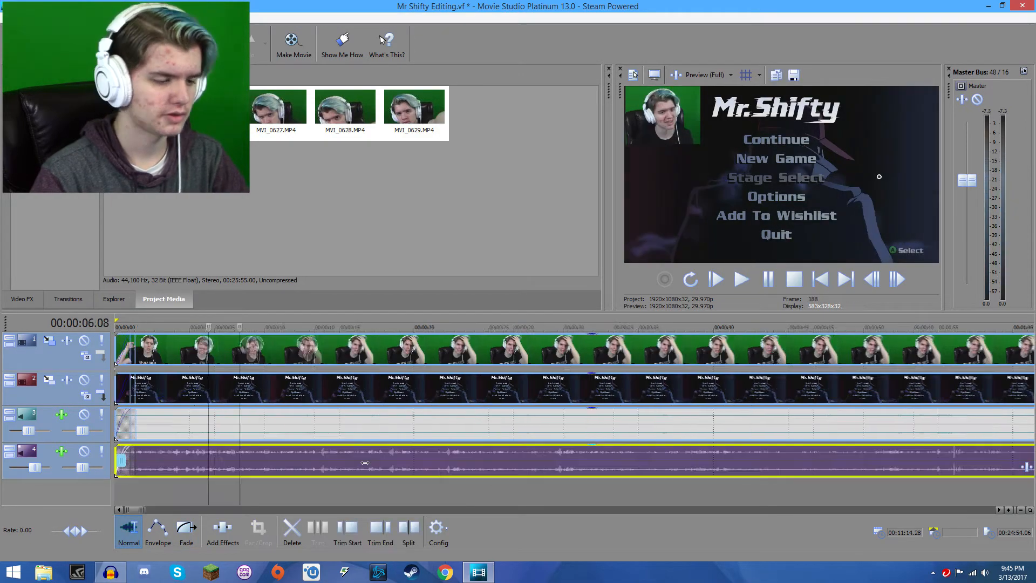
Split all tracks at 00:00:18.21 and 00:00:19.04, delete the short section between the splits, and close the gap.
scroll(363, 462, down, 6)
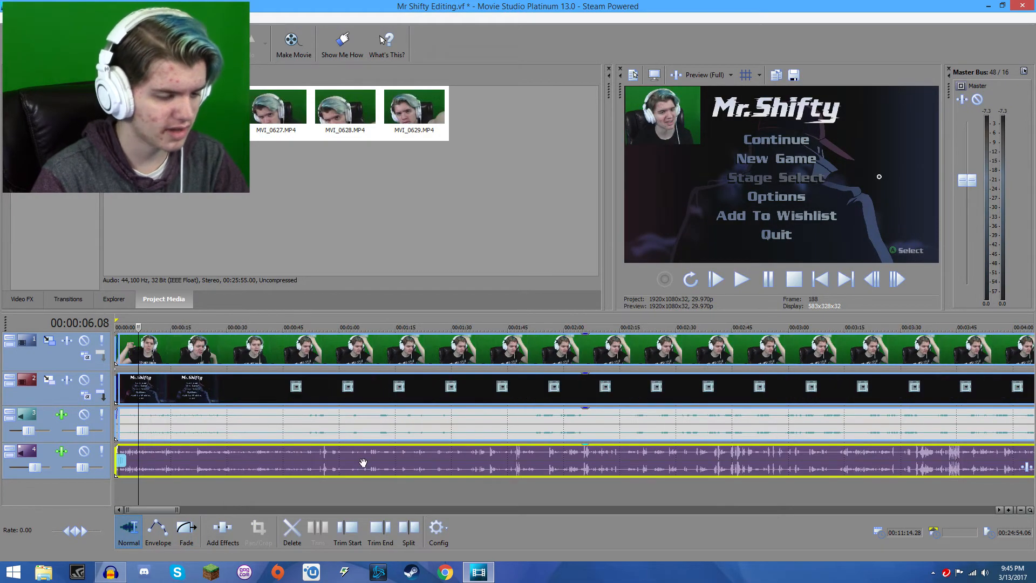
scroll(478, 466, up, 6)
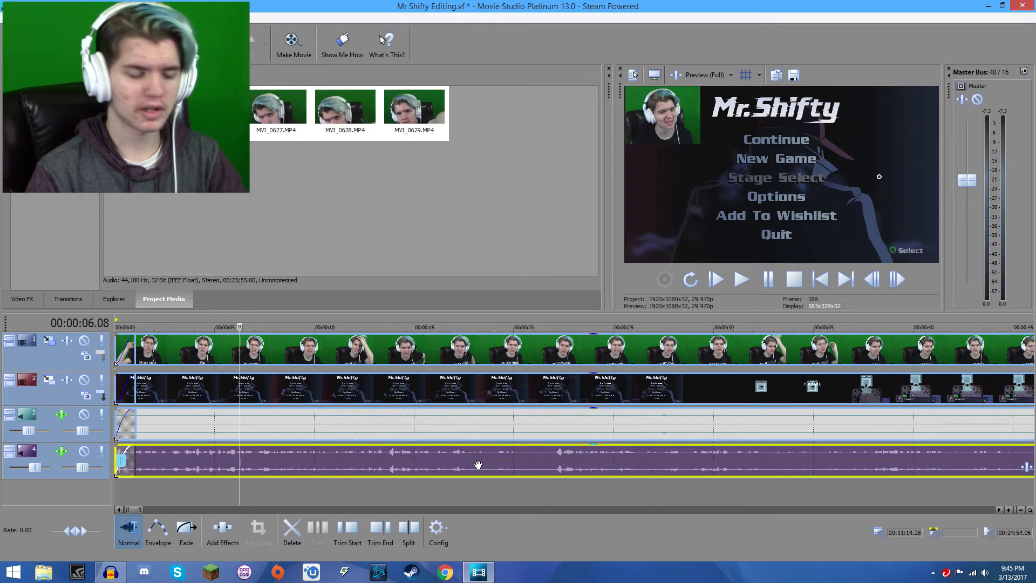
click(363, 464)
key(space)
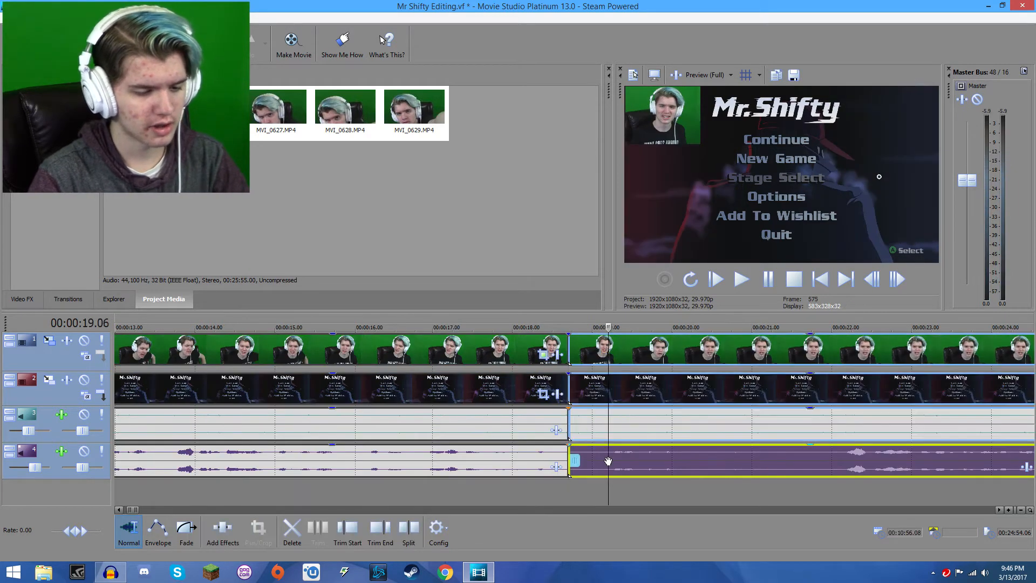
click(587, 455)
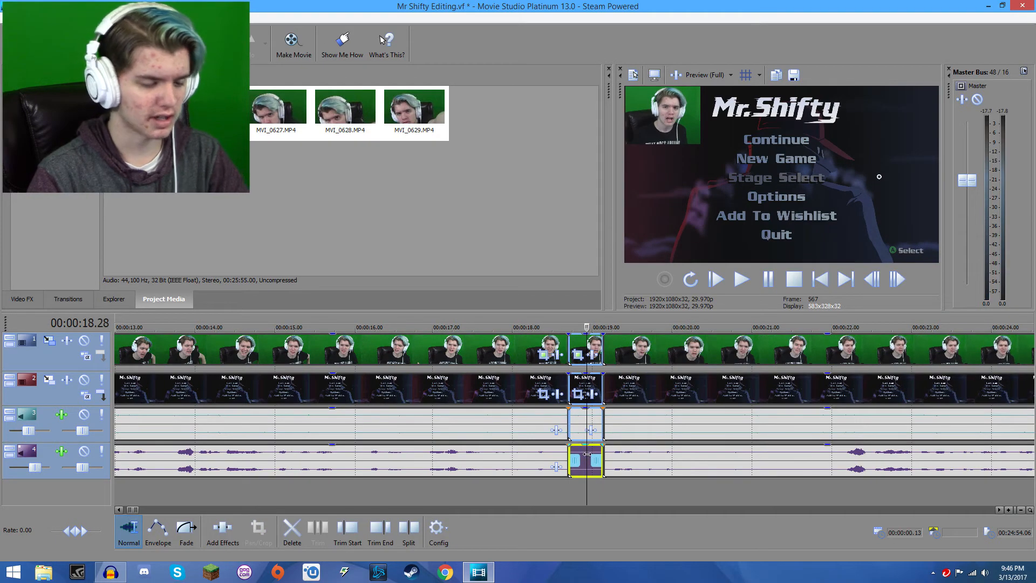
click(505, 458)
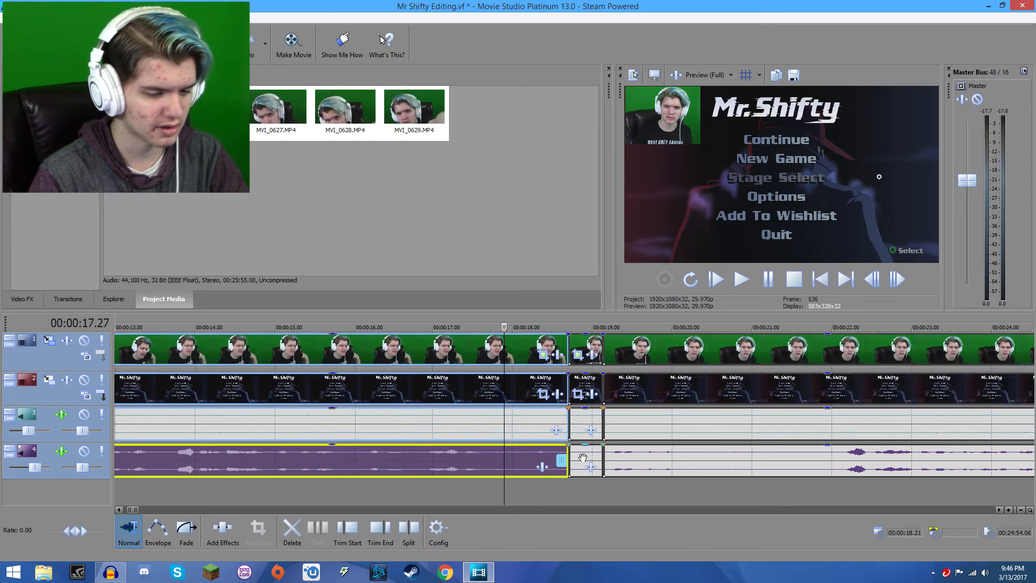
click(583, 457)
key(Delete)
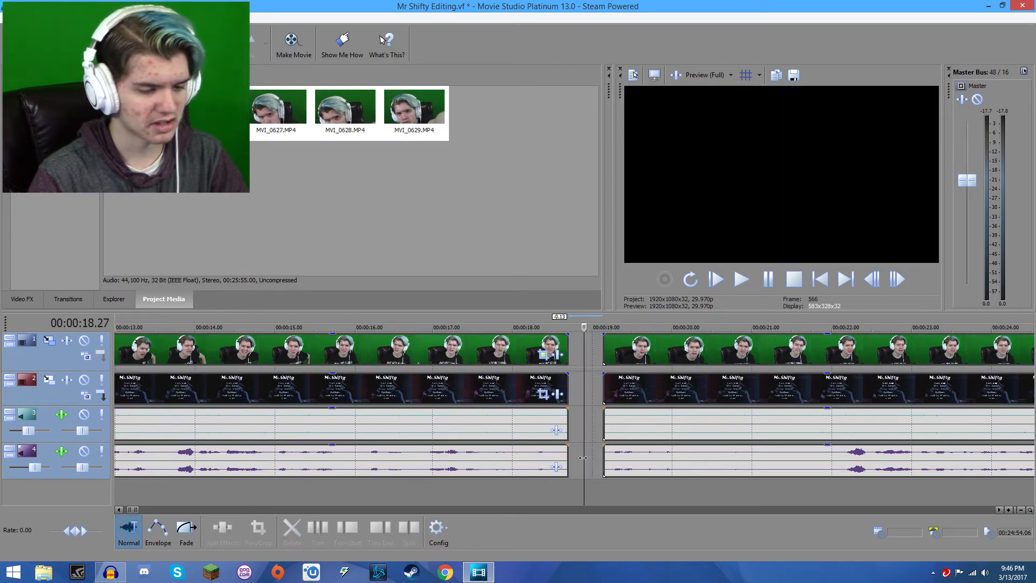
key(f)
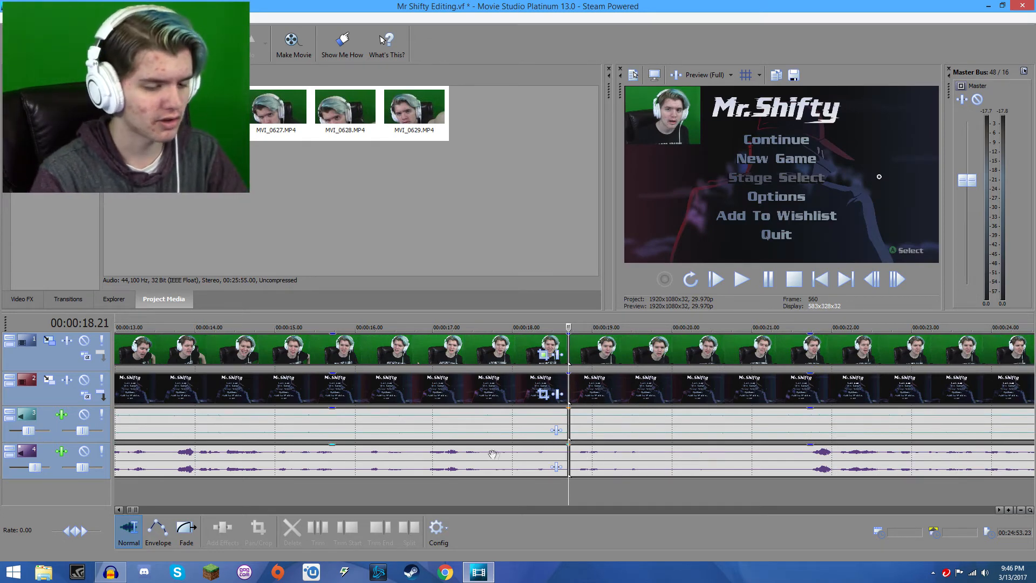
Try to cut the pause from 00:00:19.28 up to the next spoken words and close the gap.
click(666, 461)
key(s)
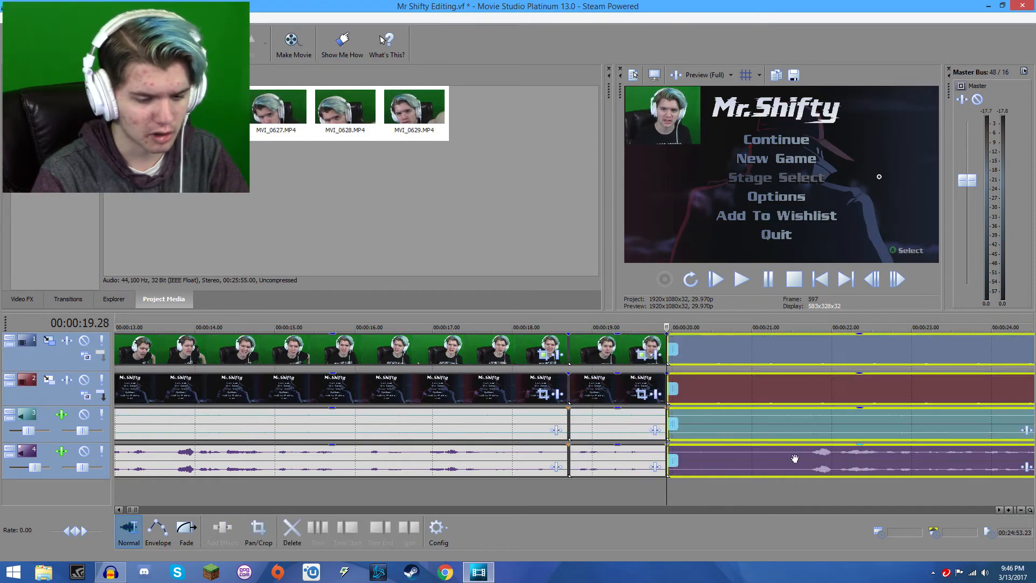
click(795, 458)
key(s)
click(738, 457)
key(Delete)
key(f)
click(738, 456)
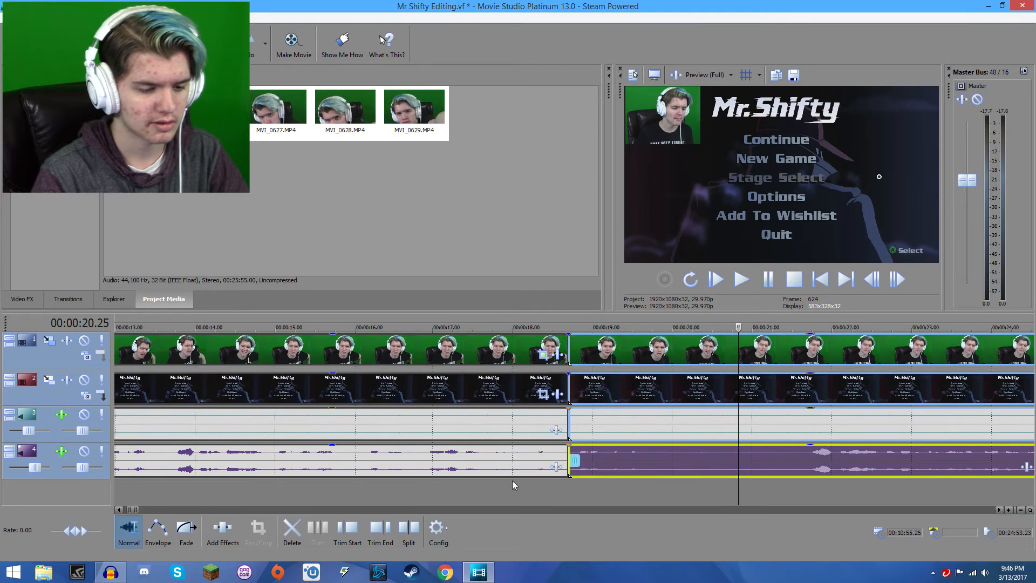
Play across the cut at 00:00:18.21 to check how the join sounds.
click(516, 470)
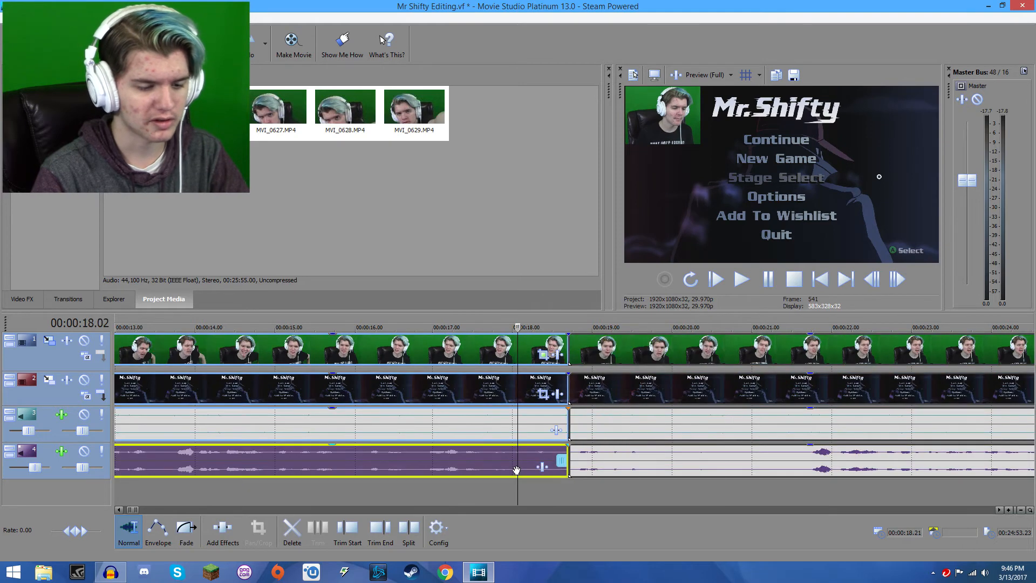
click(426, 459)
key(space)
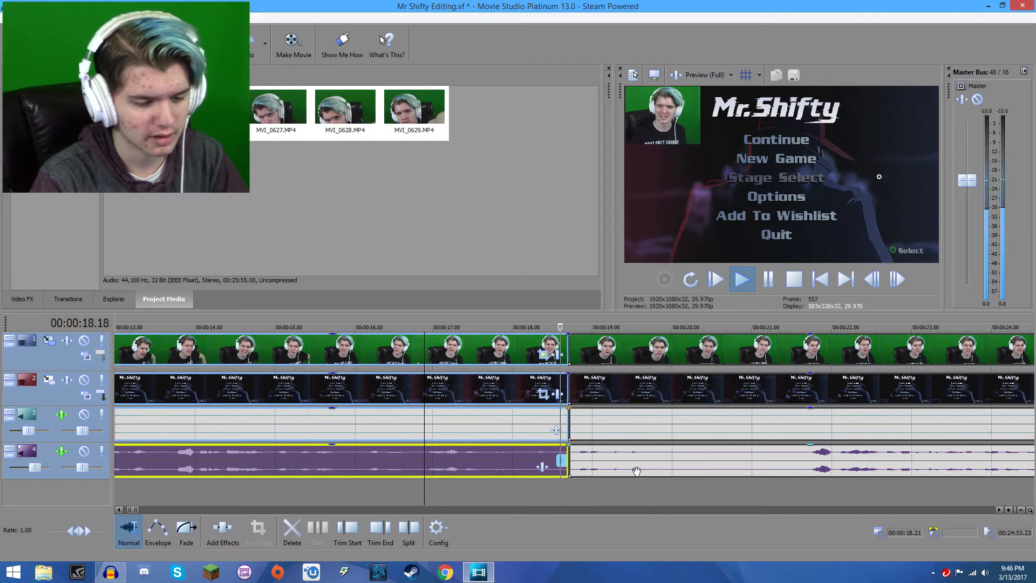
key(space)
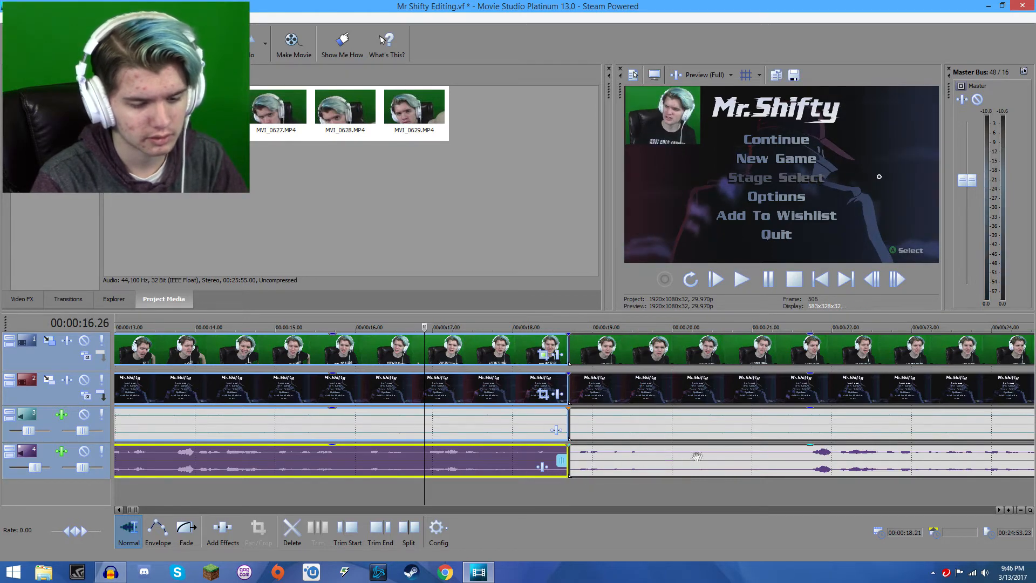
Cut the pause from 00:00:20.13 to just before the next speech on all tracks and close the gap.
click(704, 458)
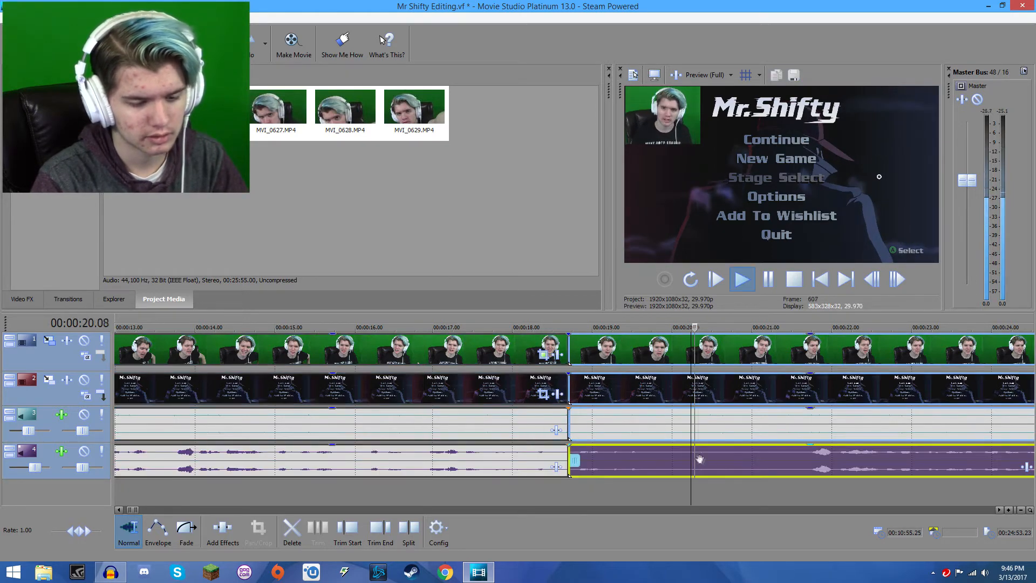
key(s)
click(803, 460)
key(s)
click(768, 455)
key(Delete)
Add a video track above the others and move the webcam clip between 00:00:18.21 and 00:00:20.13 onto it.
click(643, 427)
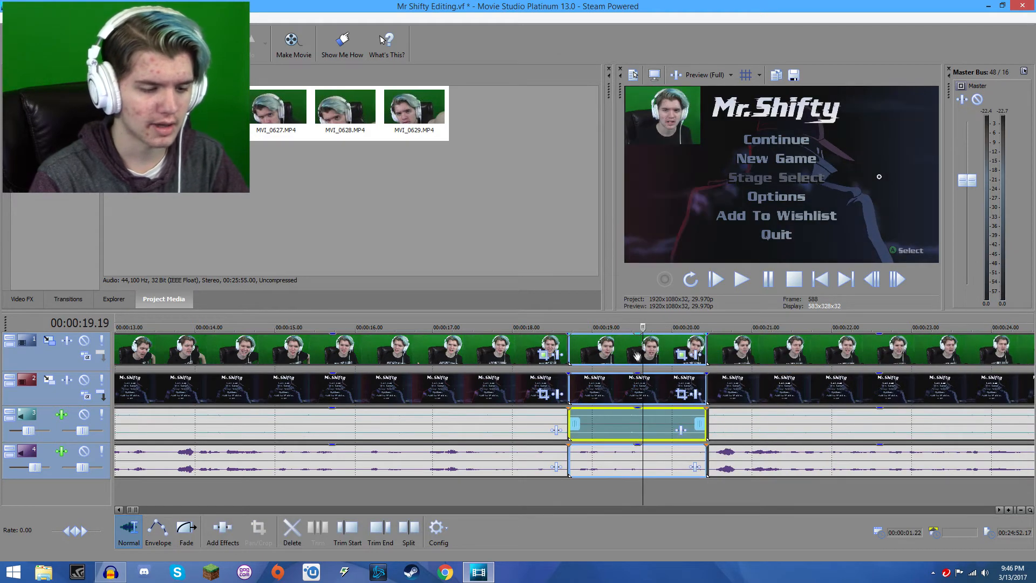
click(635, 353)
click(637, 414)
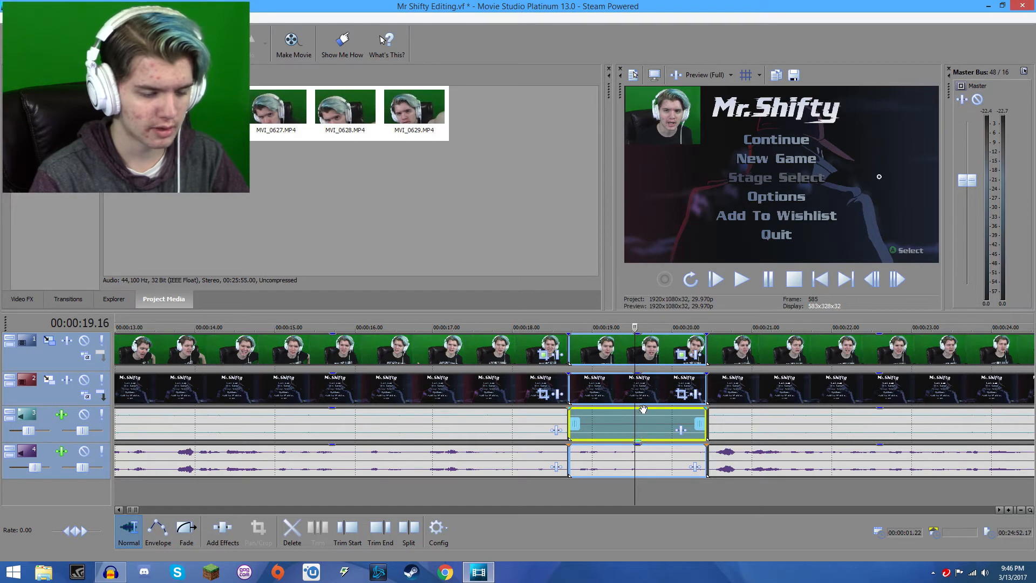
key(ctrl+shift+q)
drag(630, 379, 633, 354)
click(657, 385)
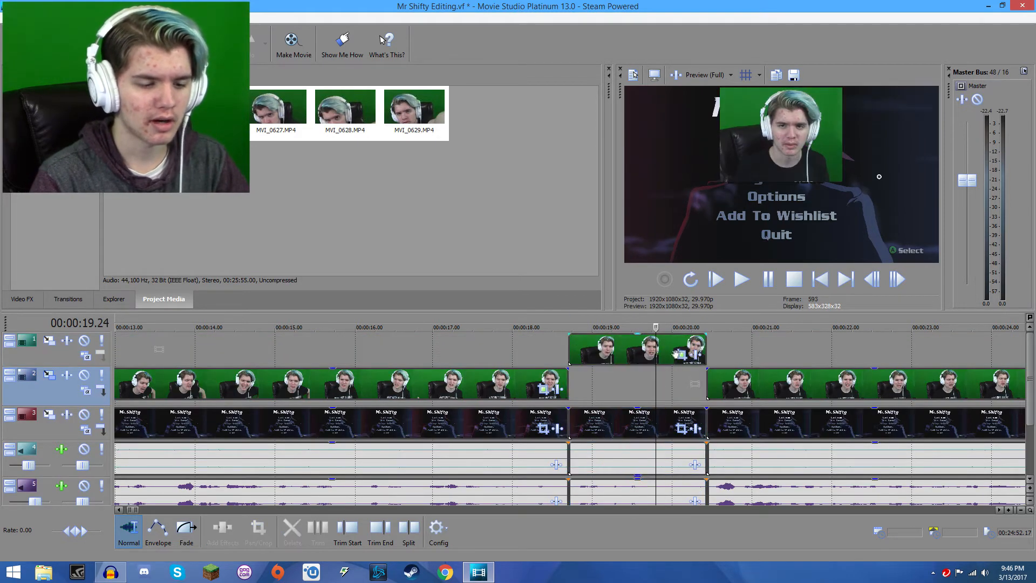
Restore the pan/crop of the webcam clip on the new track so it fills the whole frame.
click(681, 356)
right_click(474, 198)
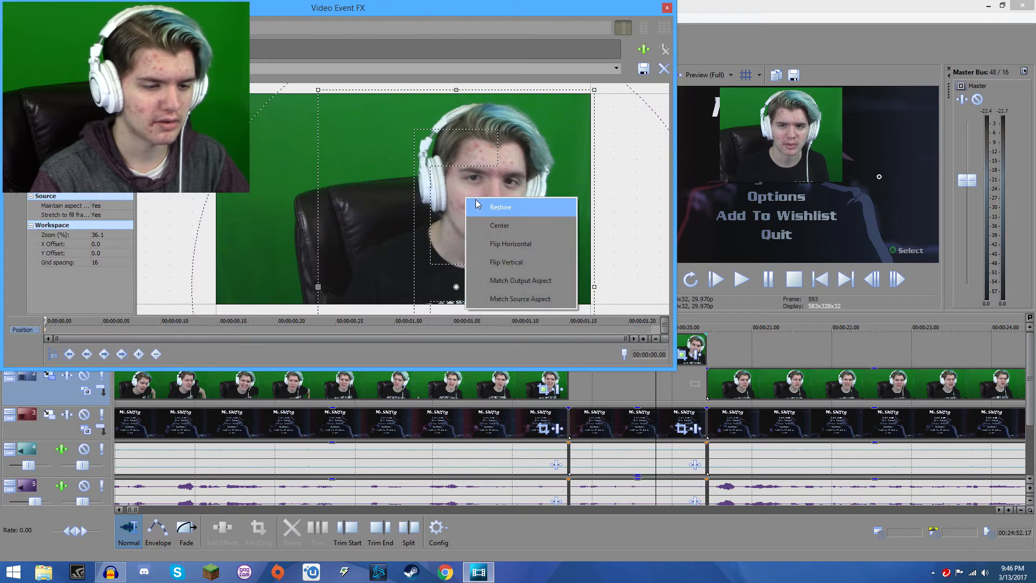
click(476, 203)
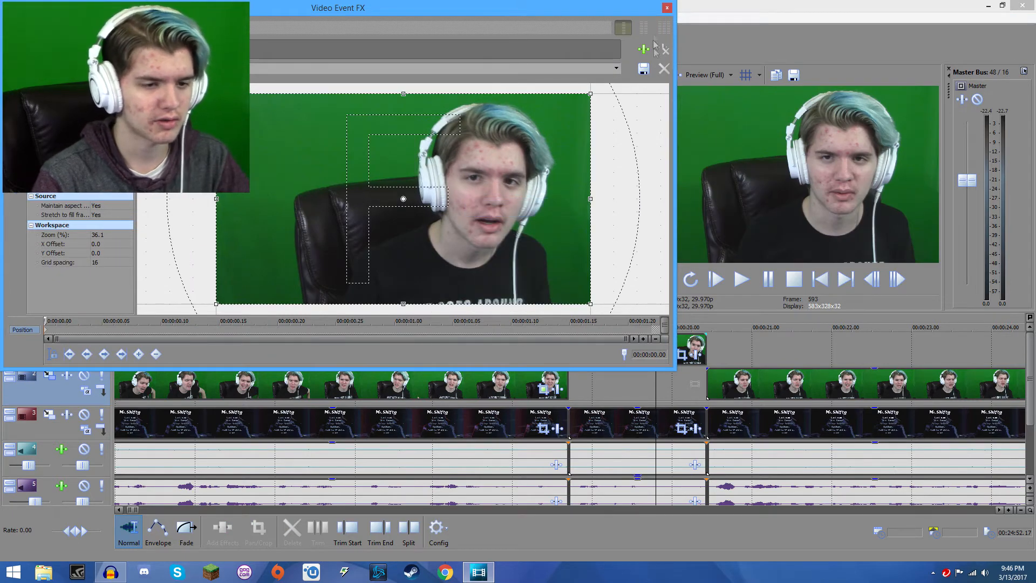
click(668, 8)
Try moving the full-frame webcam clip back down to the regular webcam track, and undo the move.
double_click(634, 383)
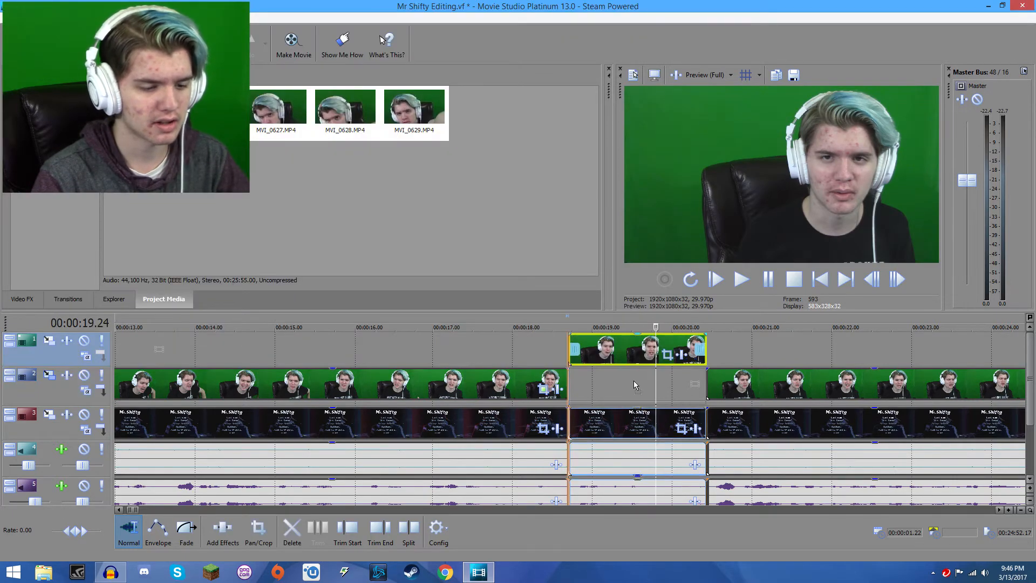
drag(633, 380, 633, 381)
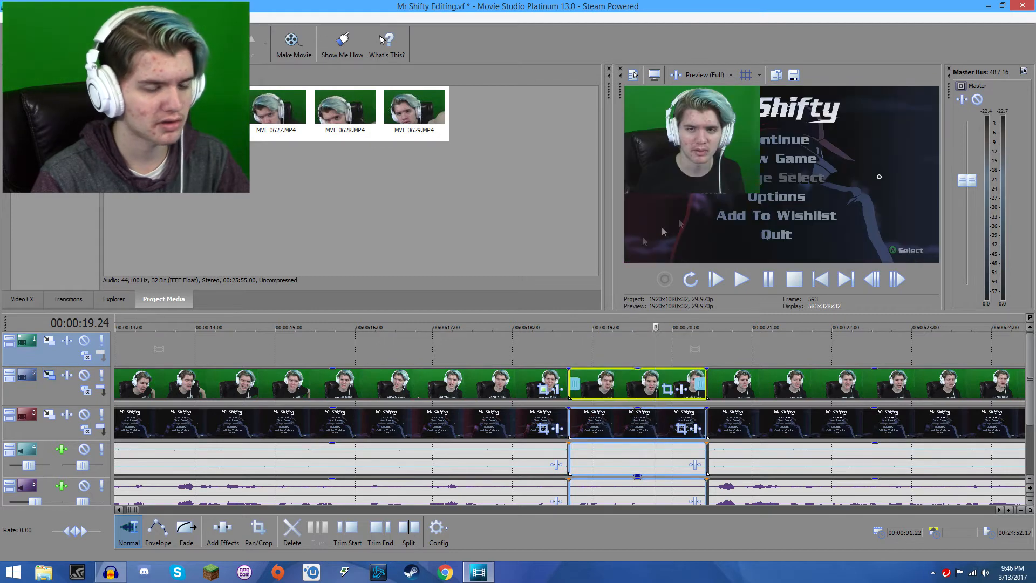
key(ctrl+z)
Play the timeline from shortly before the full-frame webcam clip to check the switch from the corner facecam.
click(623, 371)
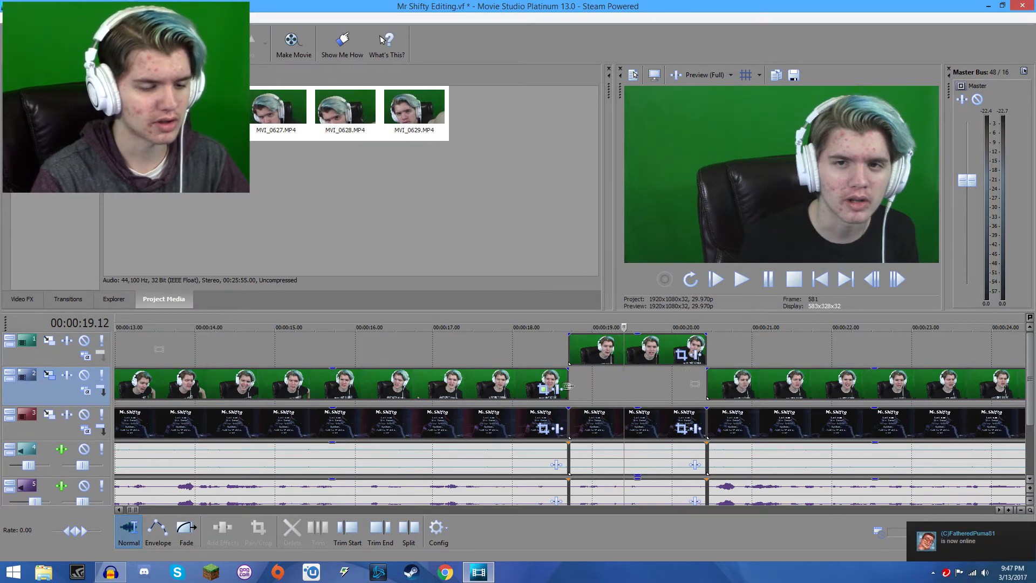
click(533, 375)
key(space)
Add a pan/crop keyframe at 00:00:01.22 of the full-frame webcam clip, with a slightly tighter crop shifted toward the face.
click(661, 351)
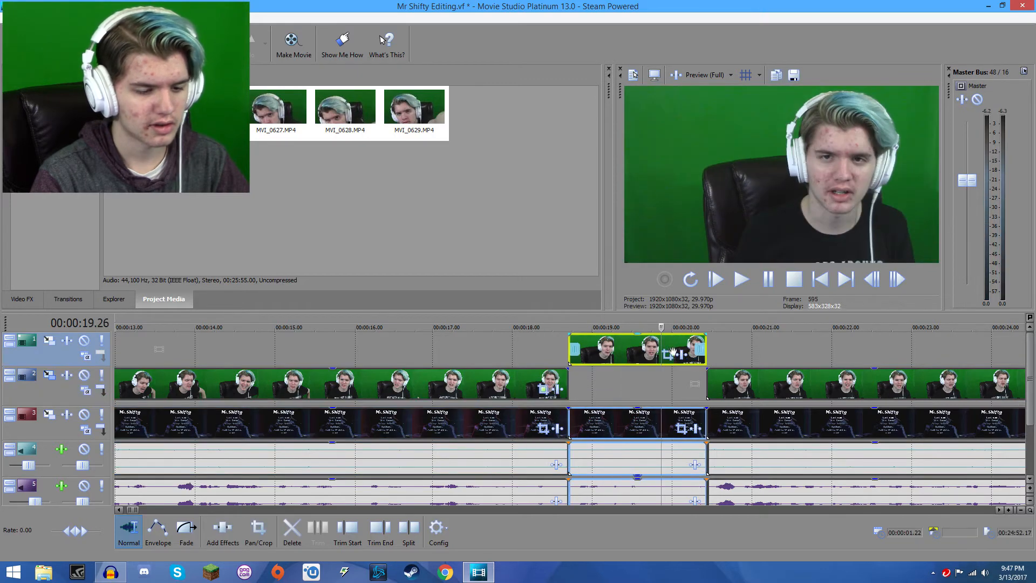
click(669, 356)
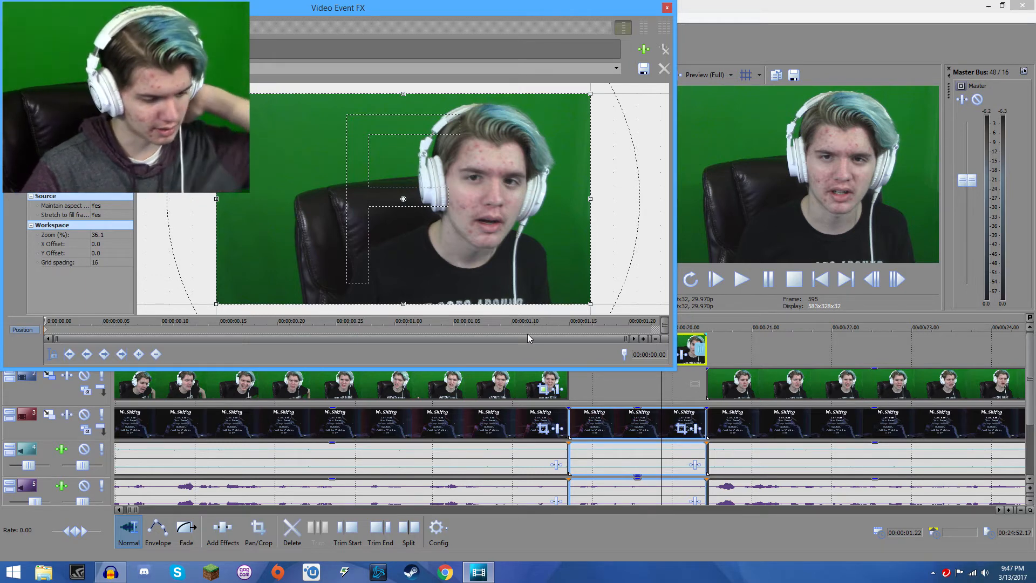
click(653, 331)
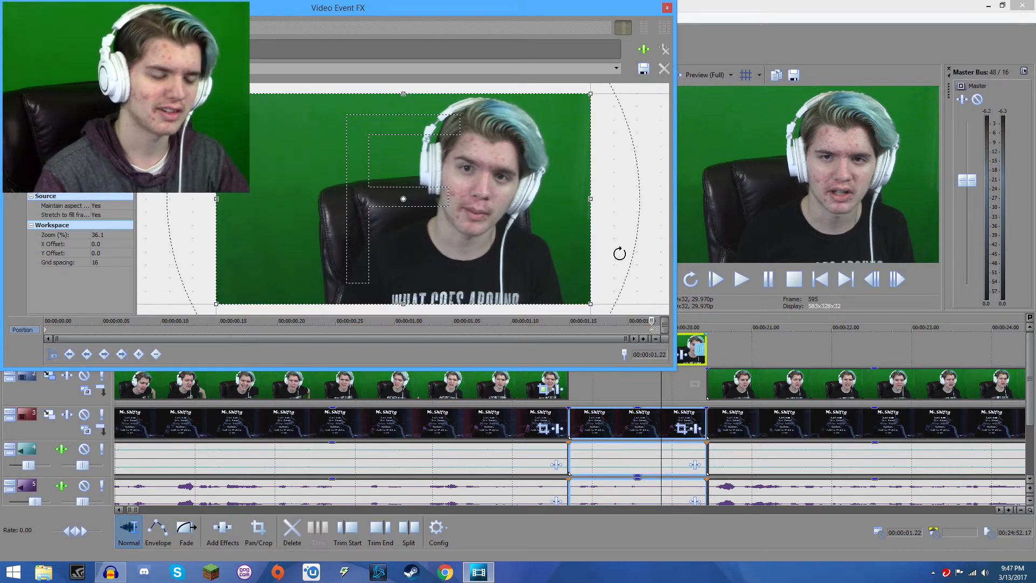
drag(590, 197, 549, 201)
drag(487, 203, 521, 203)
click(666, 9)
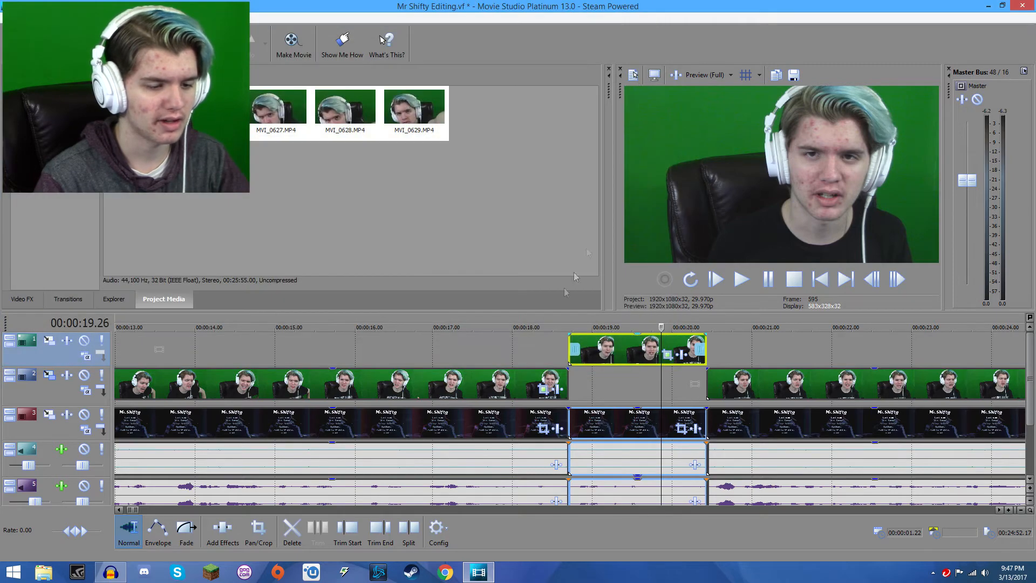
Play through the full-frame webcam clip to check its gradual zoom and the return to gameplay.
click(516, 351)
key(space)
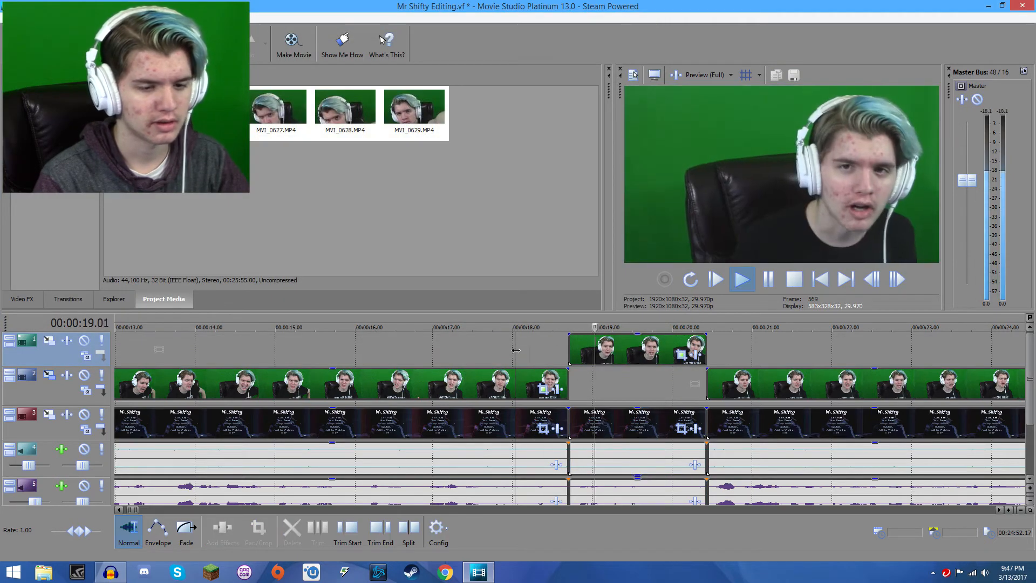
key(space)
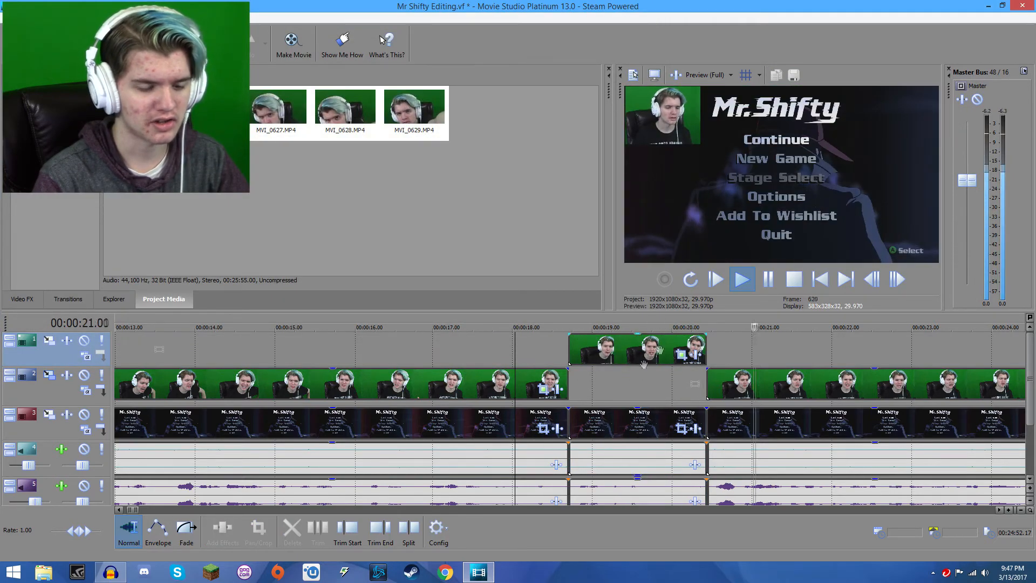
Split all tracks before and after the Stage 9 title to isolate a section 5 seconds 16 frames long.
click(647, 388)
scroll(648, 388, down, 4)
scroll(649, 388, down, 1)
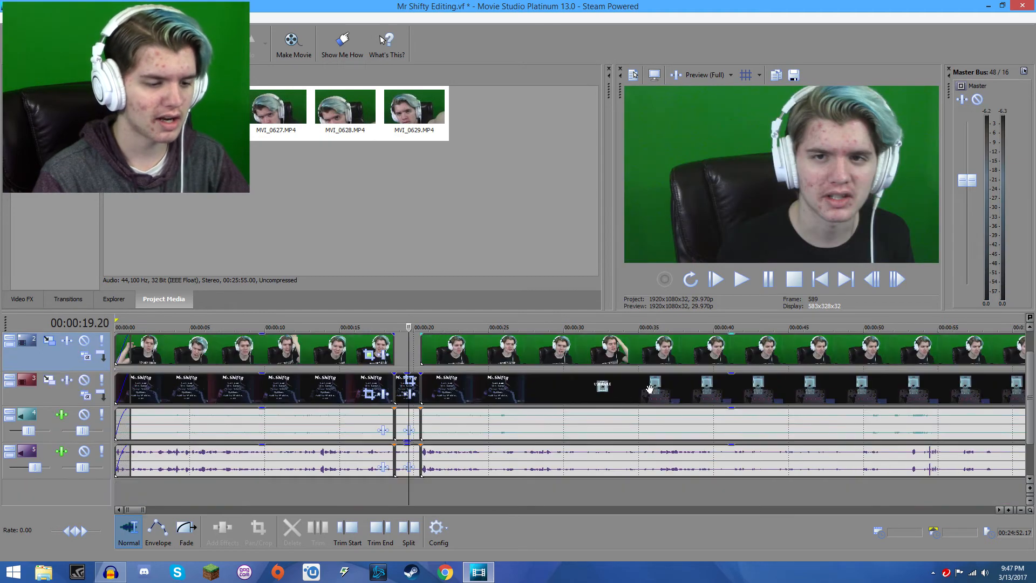
click(559, 396)
key(s)
click(641, 396)
key(s)
Restore the default pan/crop of the webcam clip in the isolated Stage 9 title section.
click(592, 353)
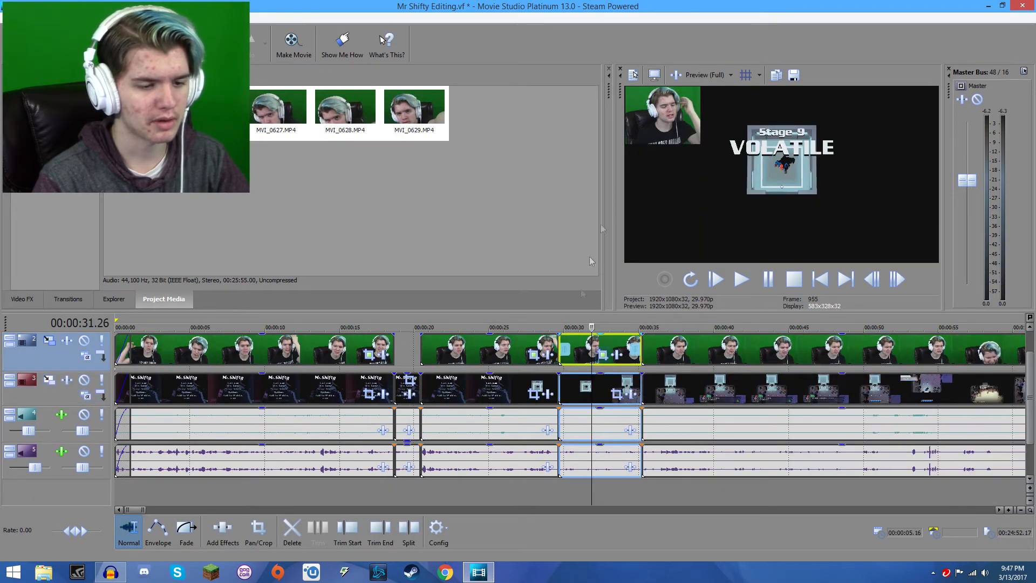
click(605, 356)
right_click(412, 208)
click(447, 216)
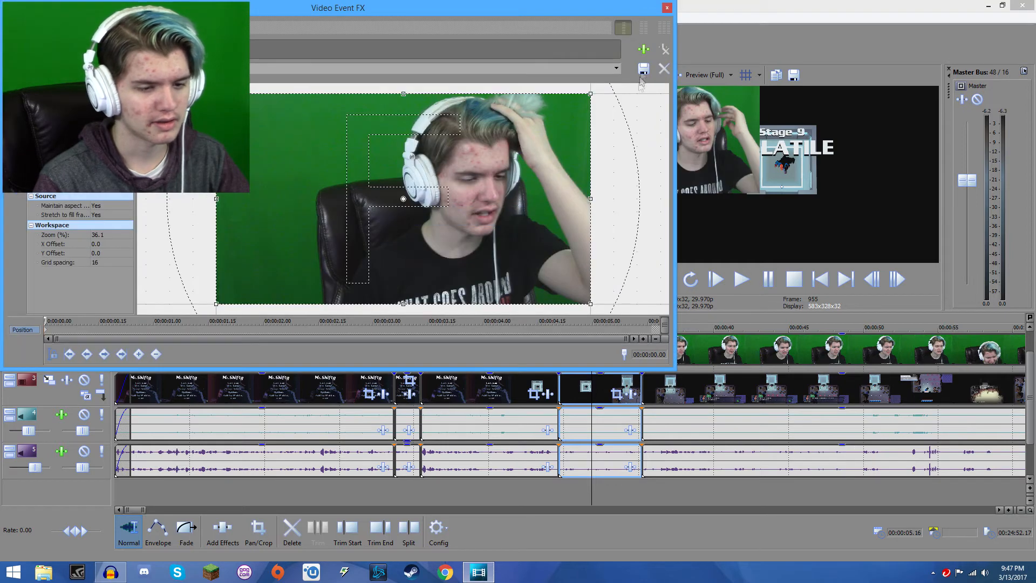
click(667, 8)
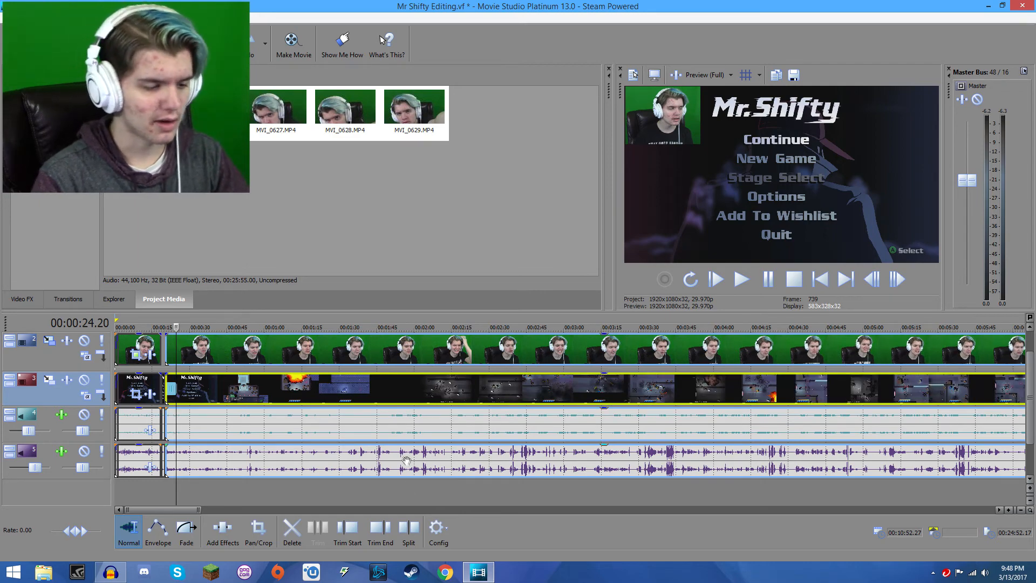
scroll(408, 462, down, 1)
click(272, 451)
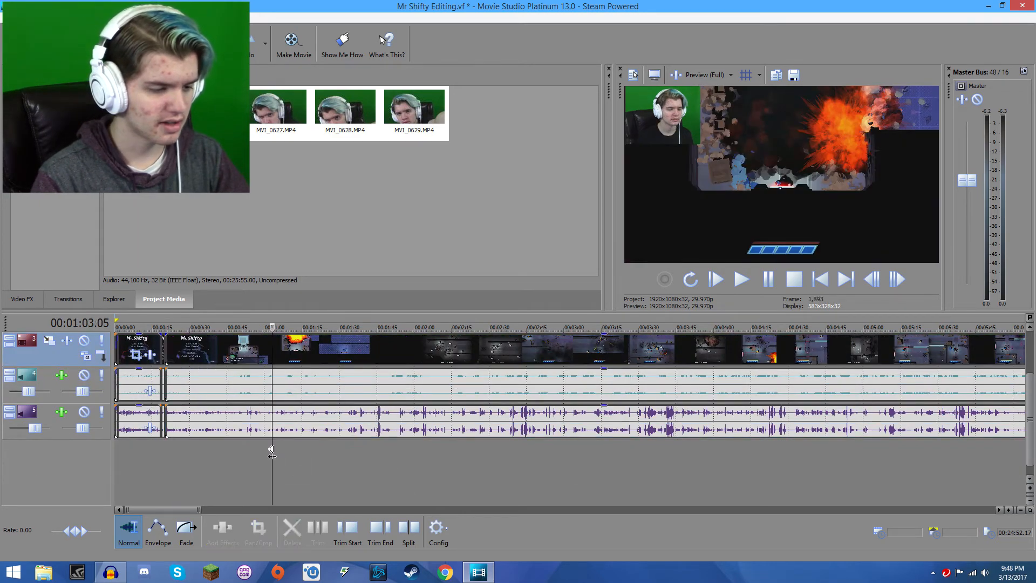
scroll(272, 451, up, 2)
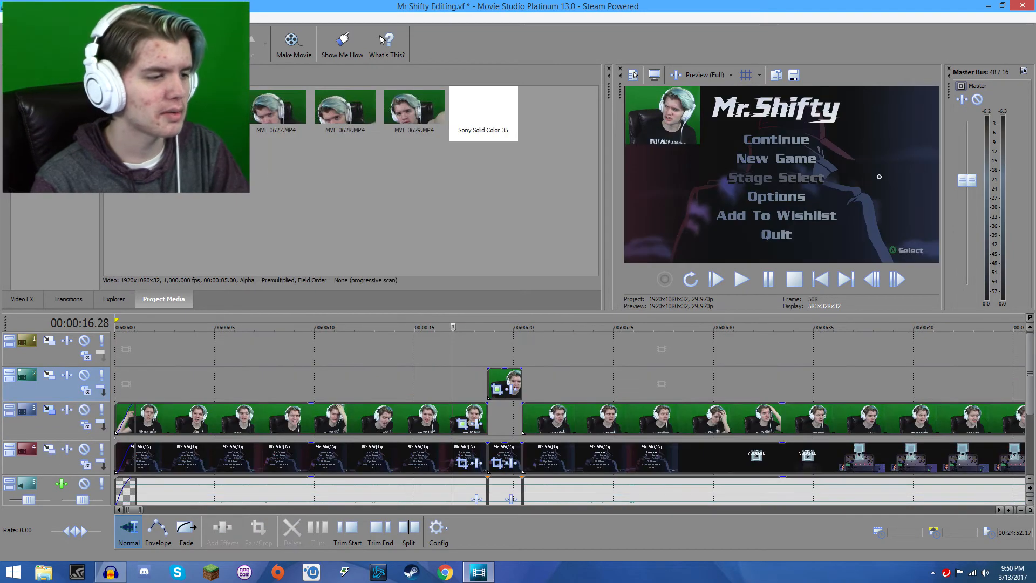
Open the project Mr Shifty 2.vf and show its whole timeline.
click(10, 18)
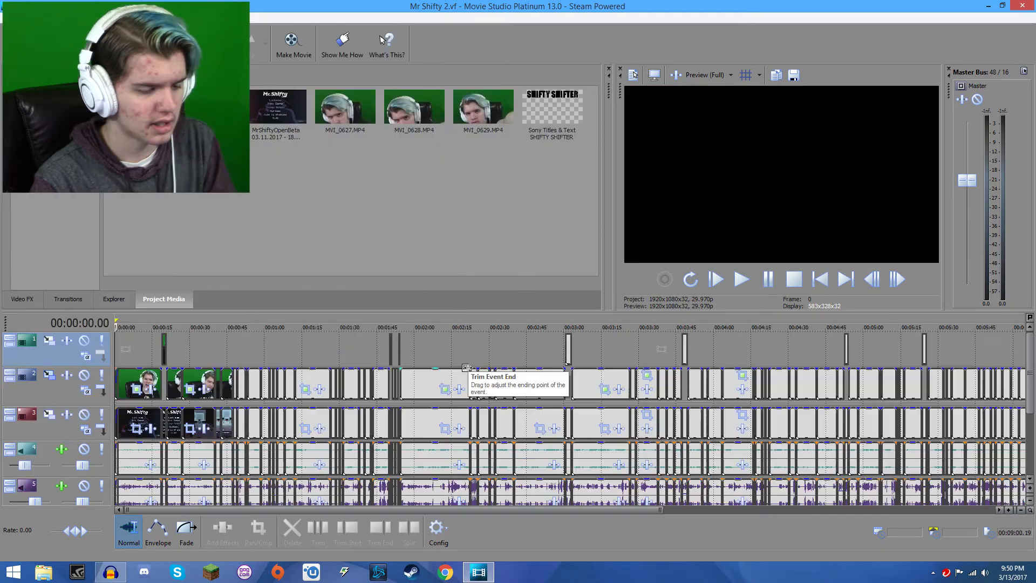
scroll(409, 393, down, 2)
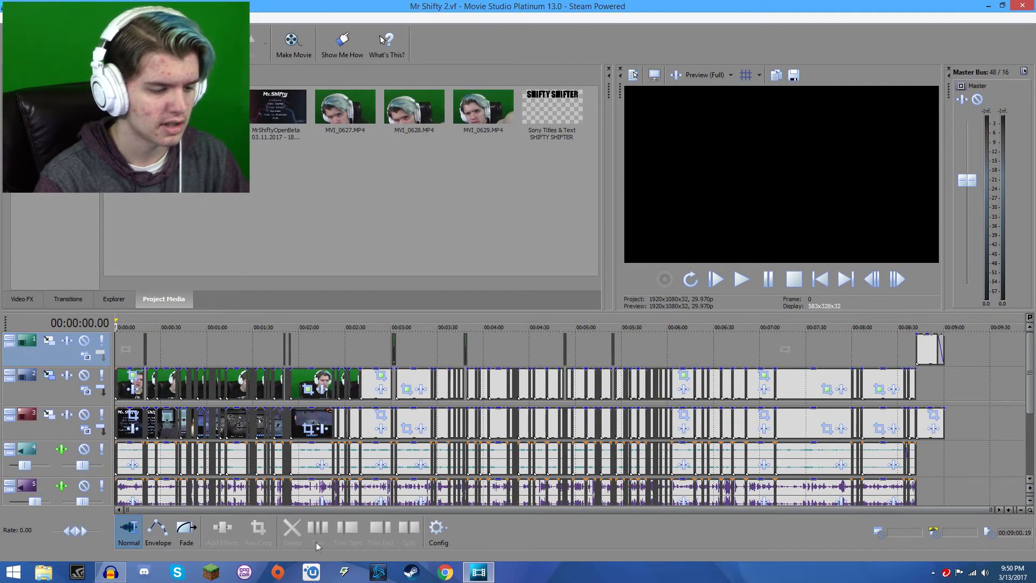
Look over the finished project's timeline and preview the full-frame webcam clips on the top track.
drag(992, 509, 916, 514)
scroll(809, 387, down, 1)
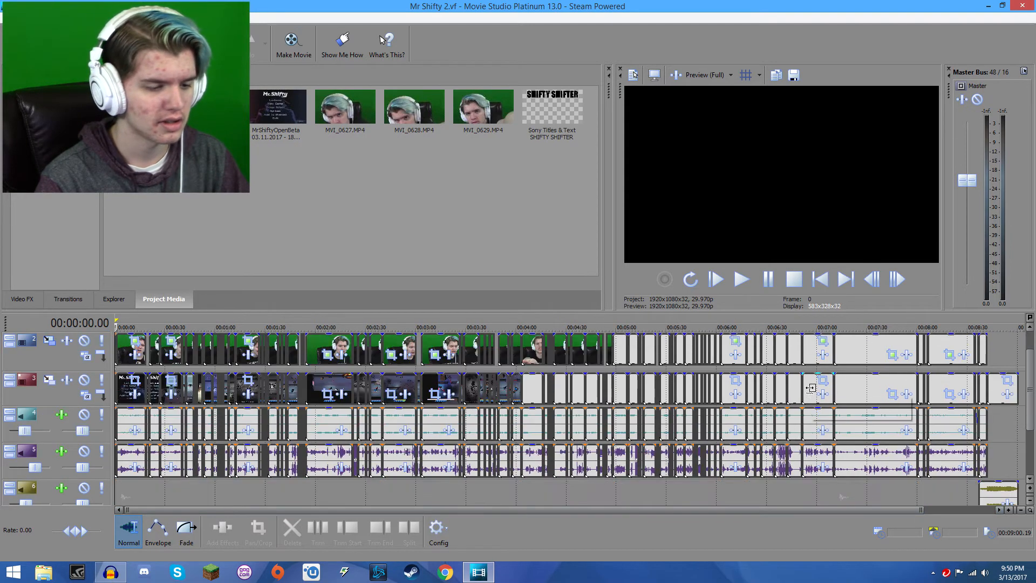
scroll(432, 345, up, 1)
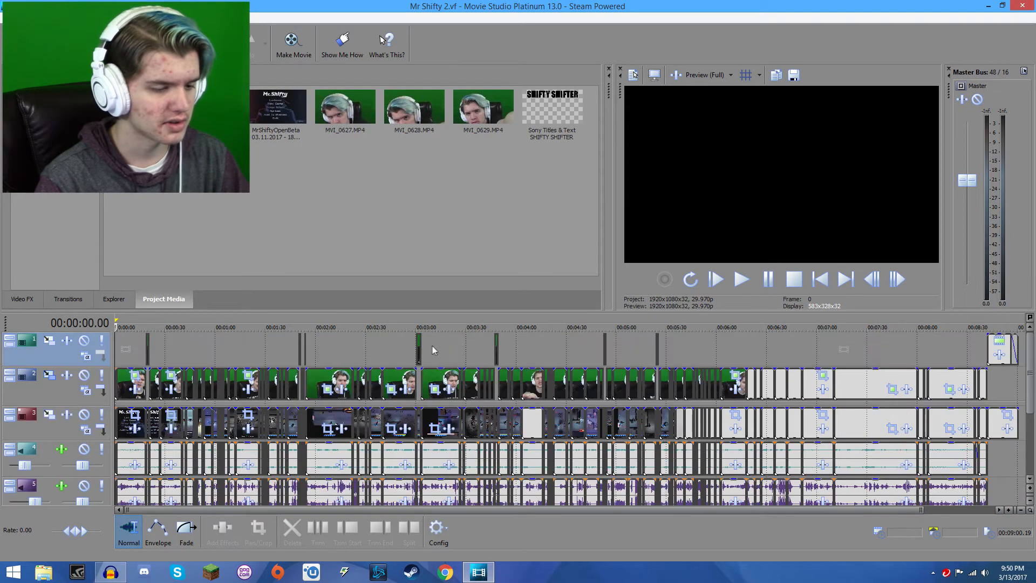
click(419, 350)
click(497, 349)
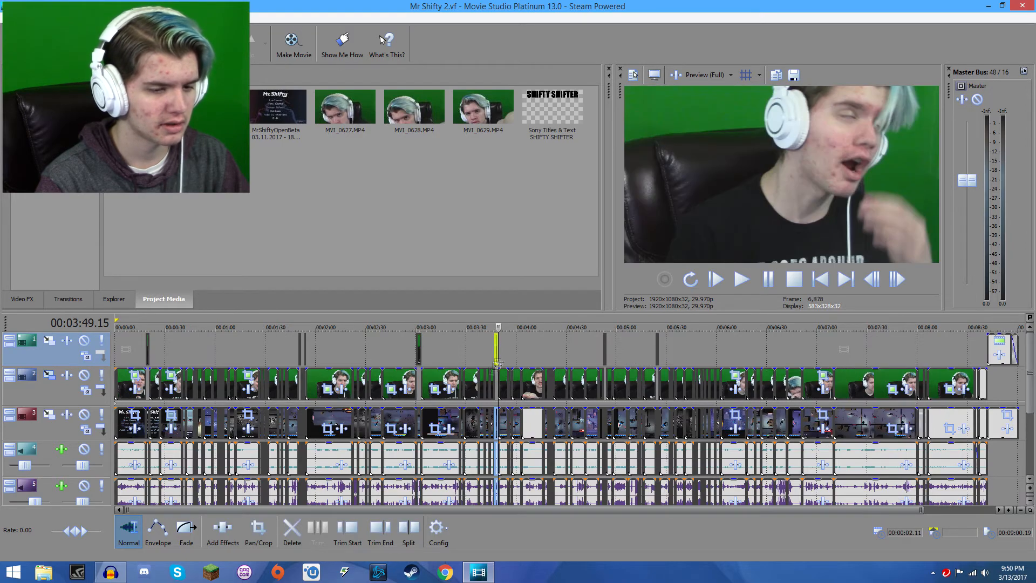
click(473, 380)
Examine the outro video, its music and the SHIFTY SHIFTER title at the end of the project.
scroll(960, 464, down, 1)
click(975, 491)
scroll(974, 490, up, 5)
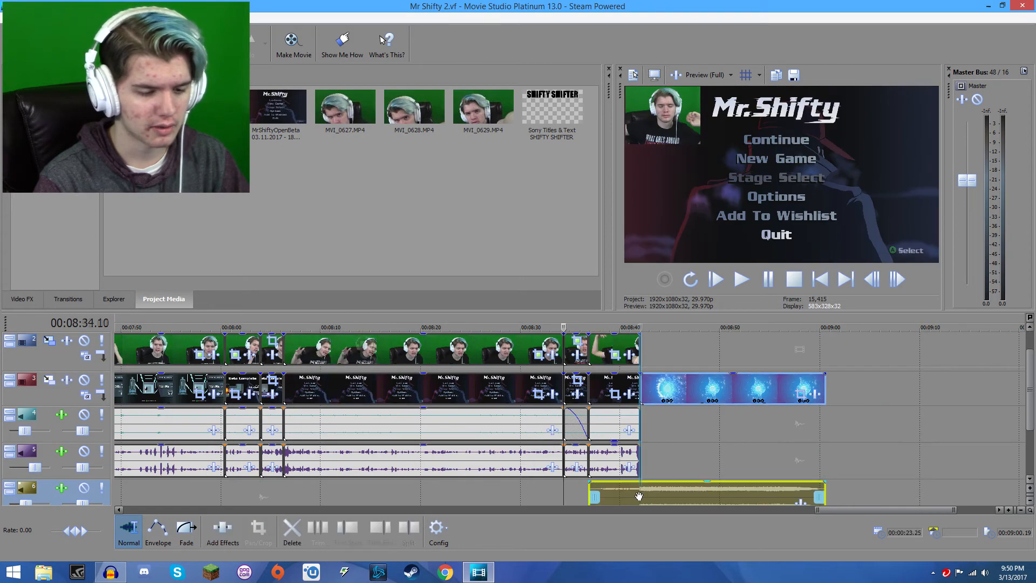
click(682, 389)
click(722, 422)
click(776, 431)
click(792, 430)
click(704, 390)
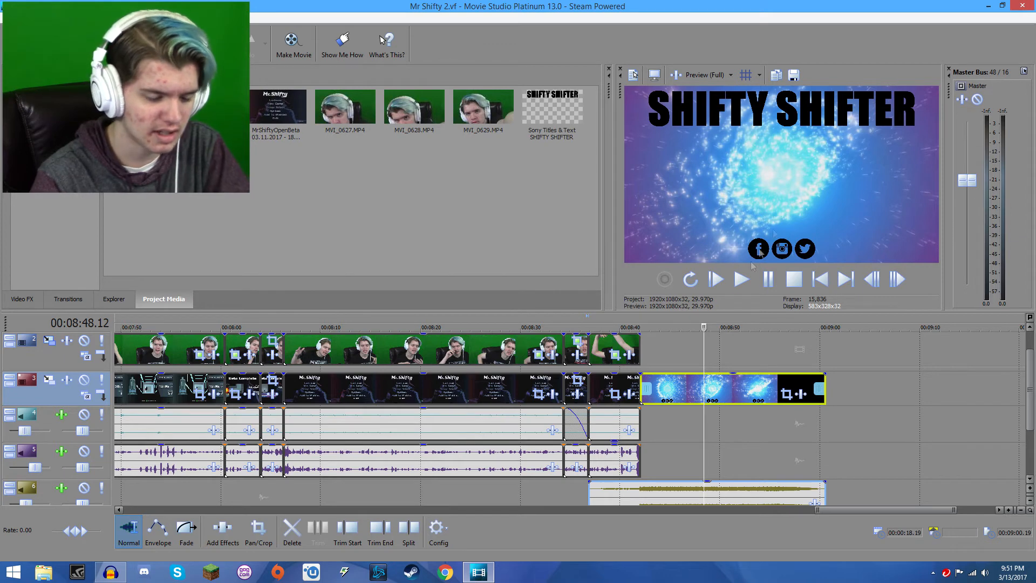
click(758, 388)
click(787, 388)
scroll(786, 388, up, 1)
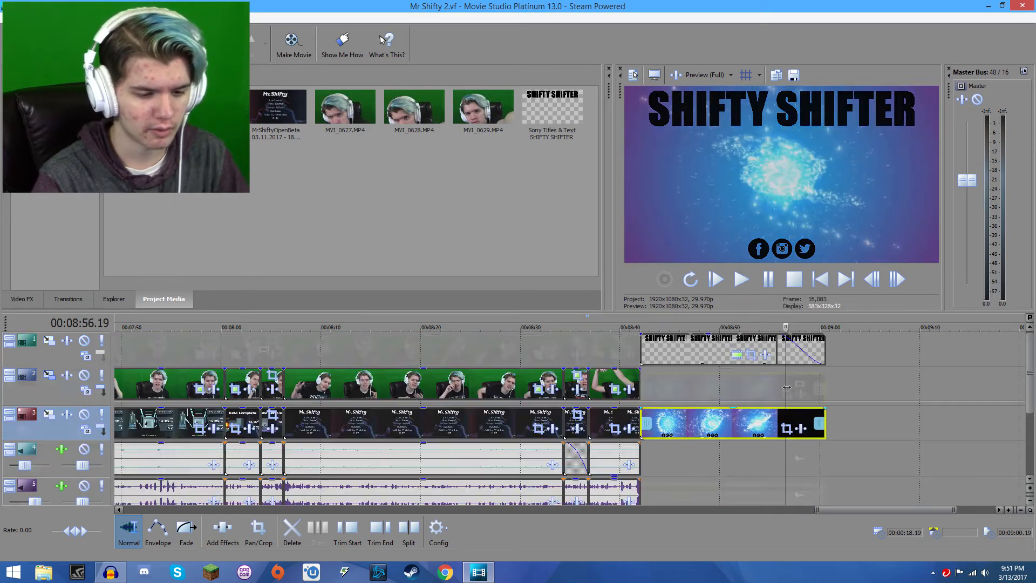
click(704, 352)
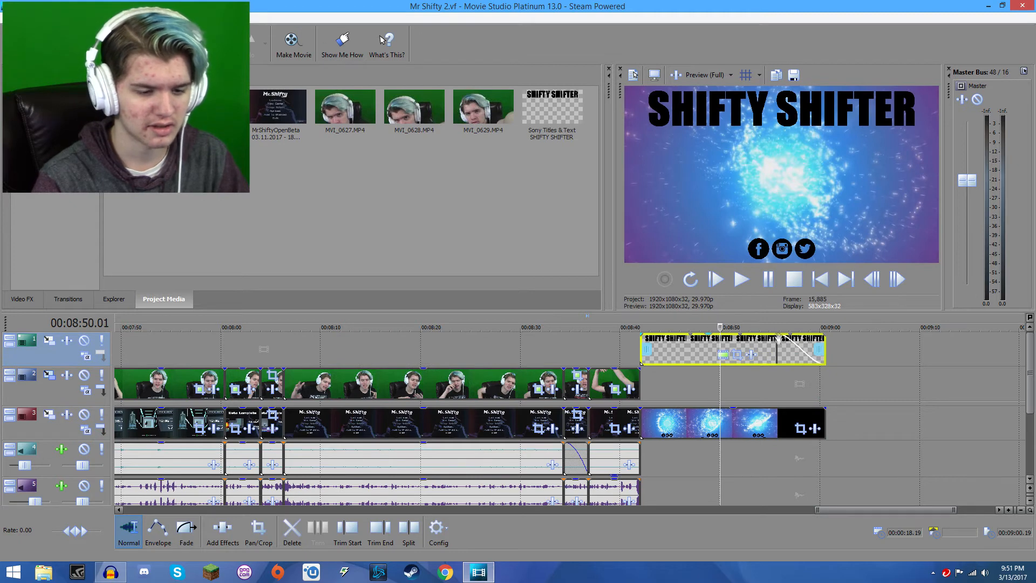
scroll(759, 381, down, 1)
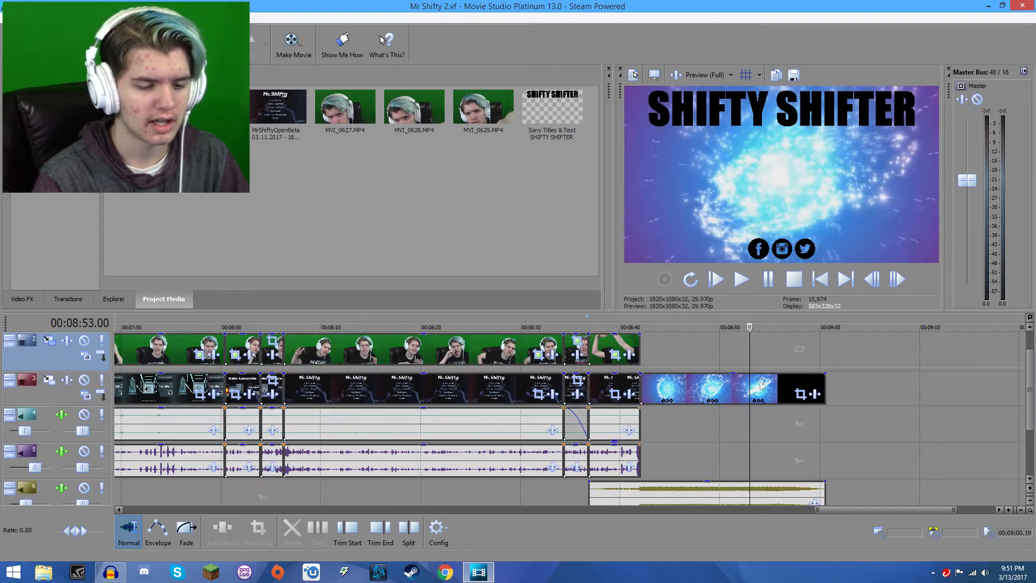
Play the transition from the gameplay into the outro and check how its music starts under the gameplay.
click(617, 490)
scroll(582, 472, down, 1)
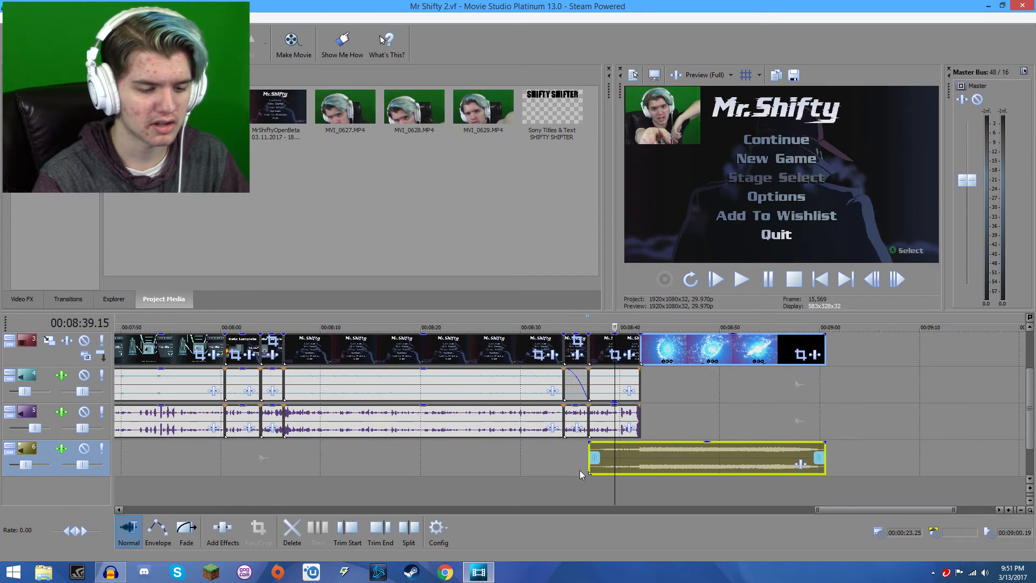
click(579, 470)
scroll(586, 461, up, 4)
key(space)
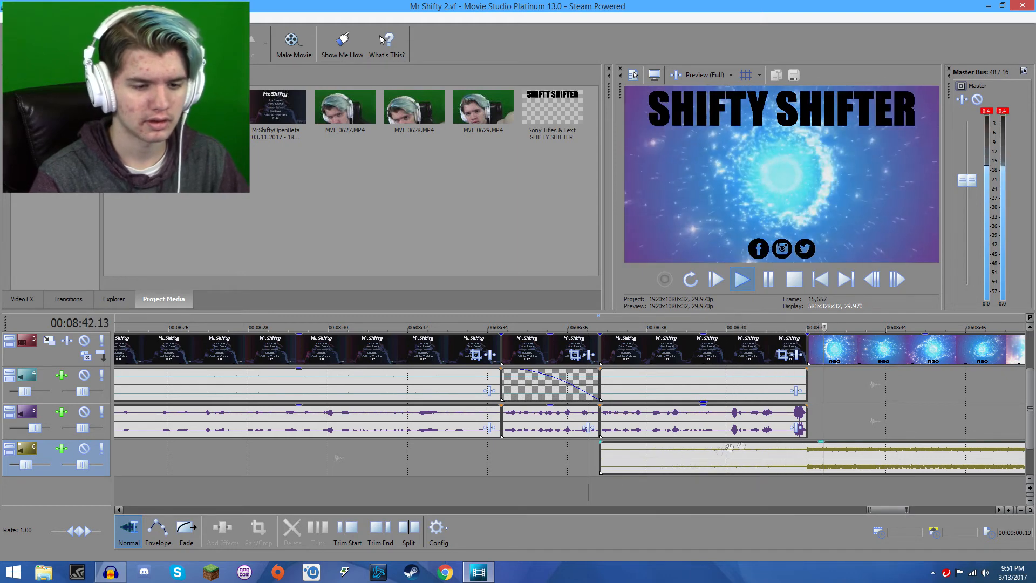
scroll(866, 413, down, 2)
click(734, 399)
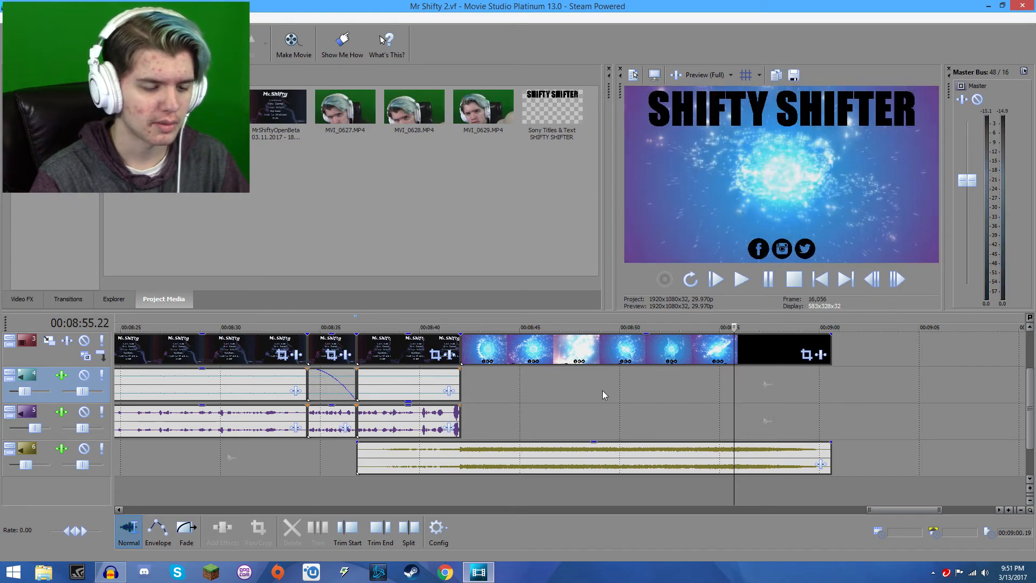
scroll(686, 379, down, 3)
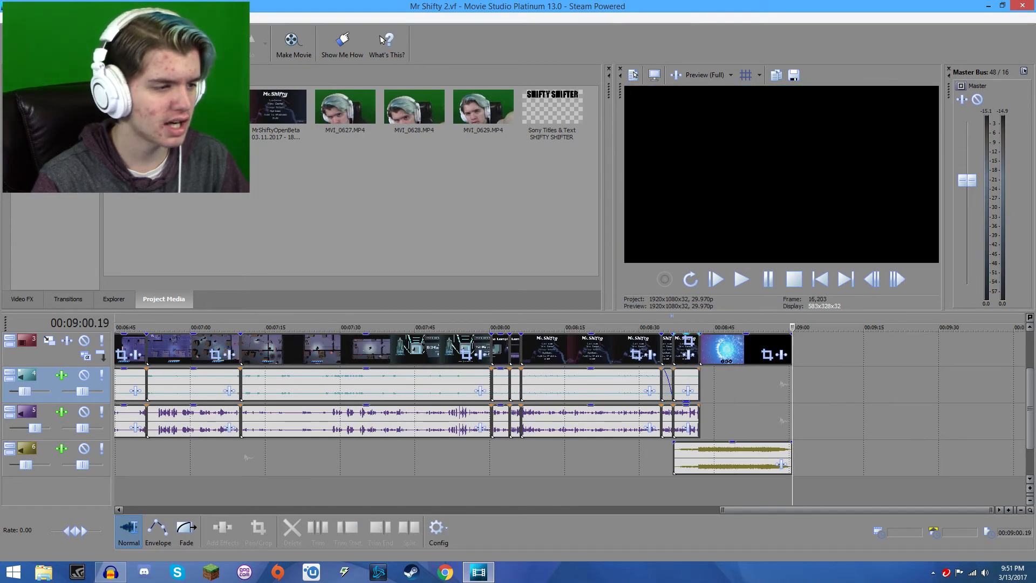
Insert the media file Current Ourto from the Outro folder at the end of the project.
click(60, 46)
click(151, 108)
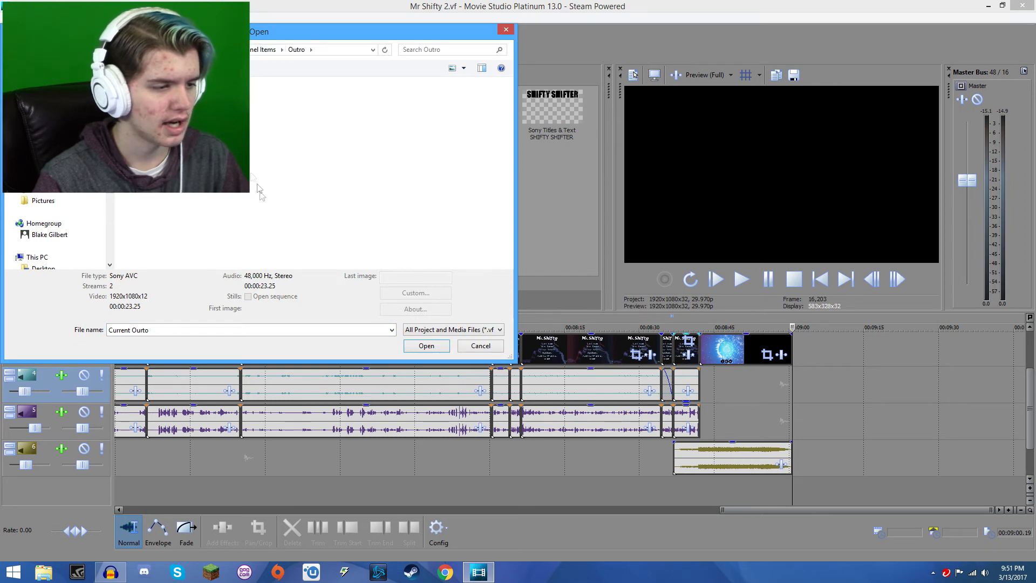
click(426, 346)
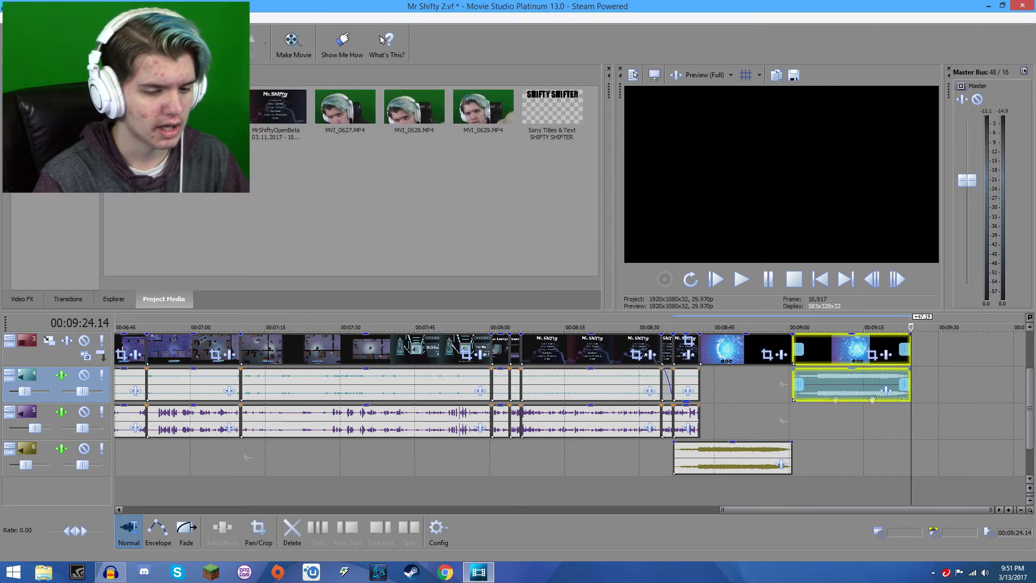
Delete the old outro clip that directly follows the gameplay.
click(816, 352)
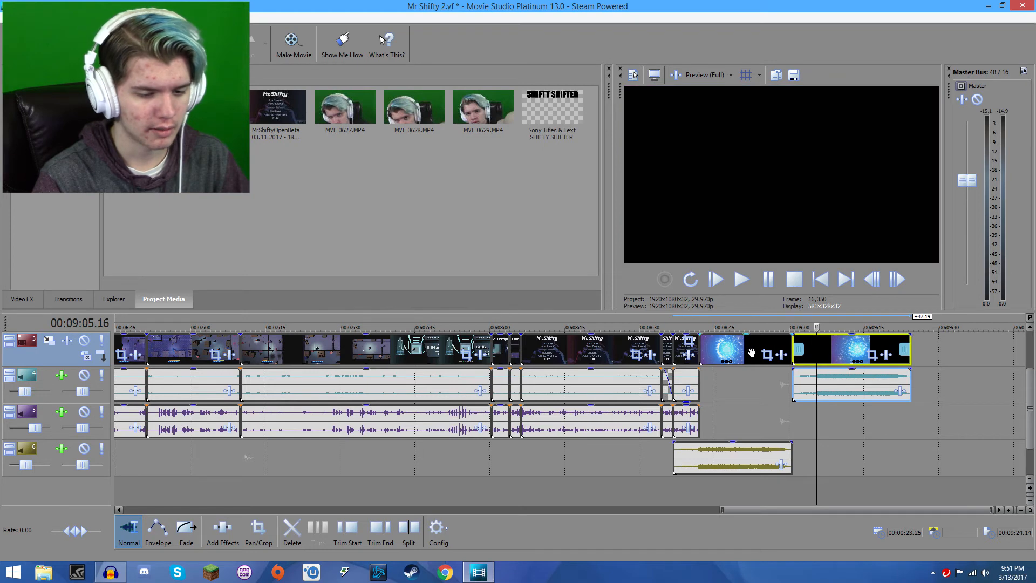
click(735, 350)
scroll(747, 372, up, 1)
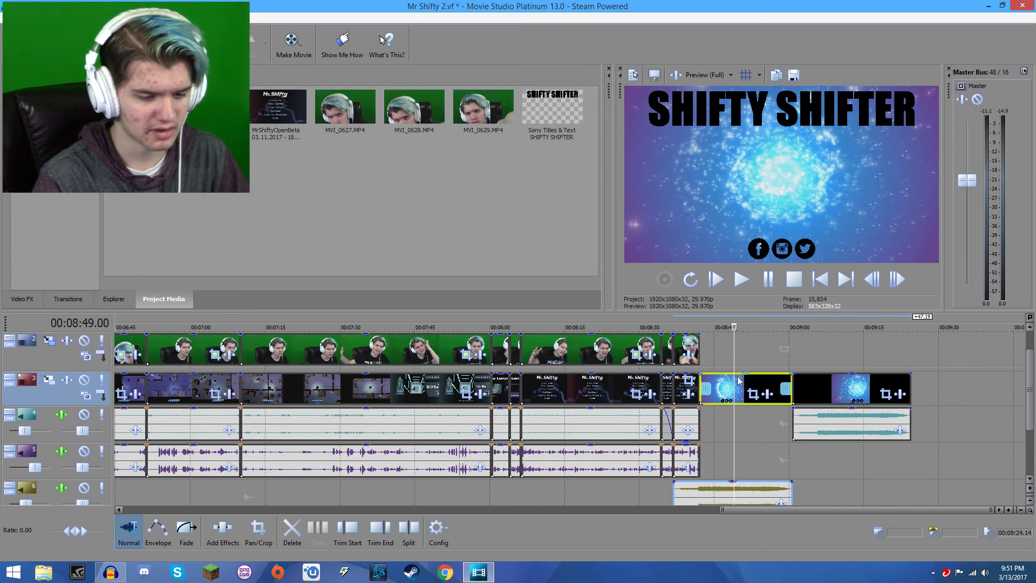
key(Delete)
scroll(737, 378, up, 1)
click(745, 350)
click(734, 409)
Move the newly inserted outro directly after the gameplay and shift the SHIFTY SHIFTER title further along the timeline.
drag(830, 427, 722, 424)
drag(743, 343, 898, 345)
click(742, 417)
Split the outro video at 00:08:47.06, where its picture appears, and delete the black lead-in.
scroll(742, 417, up, 4)
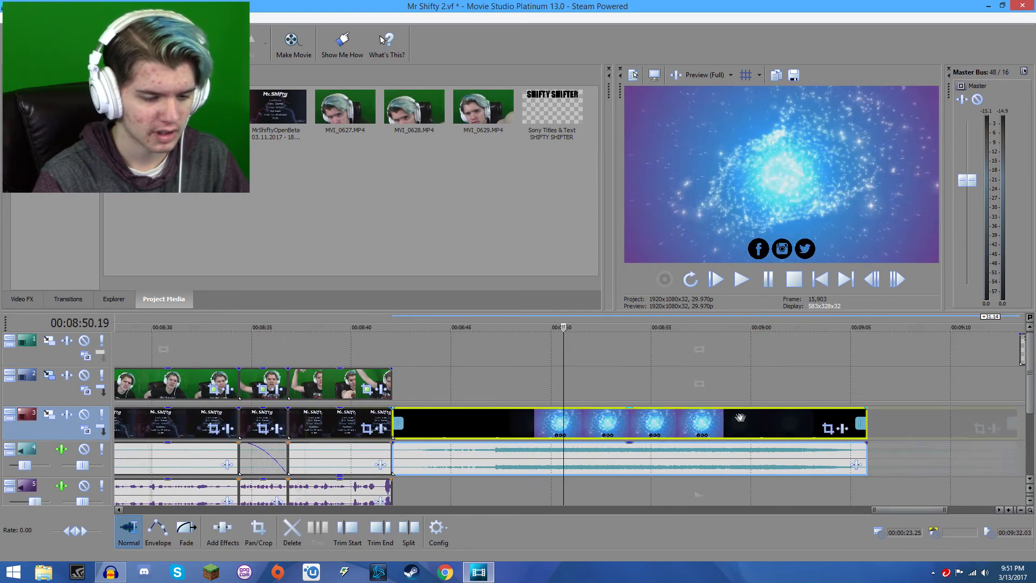
scroll(742, 417, up, 2)
click(426, 369)
drag(426, 326, 460, 327)
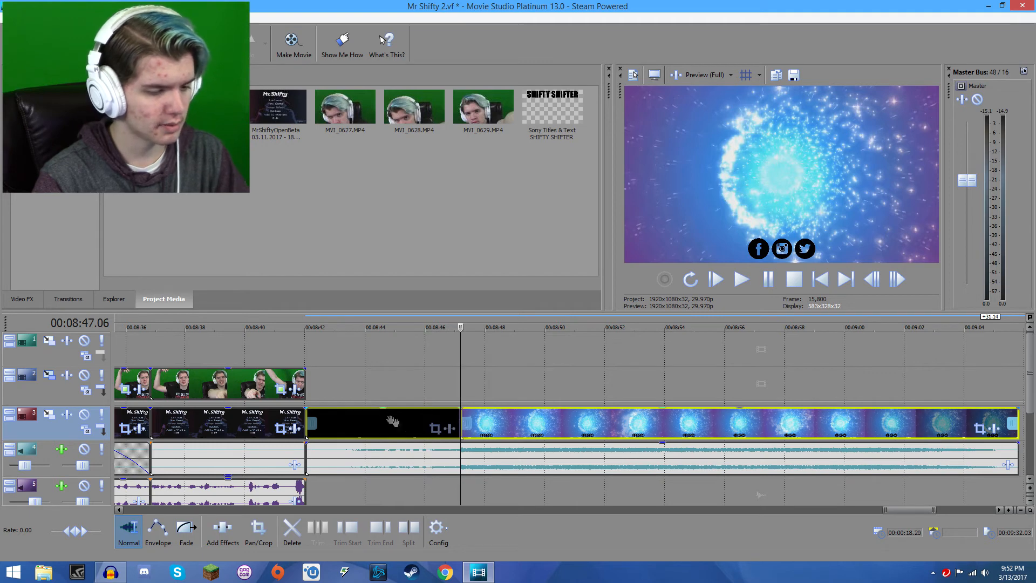
key(s)
click(375, 423)
key(Delete)
Move the outro audio to track 6 and shift it together with the outro video so the picture starts right after the gameplay.
click(560, 430)
ctrl+click(586, 455)
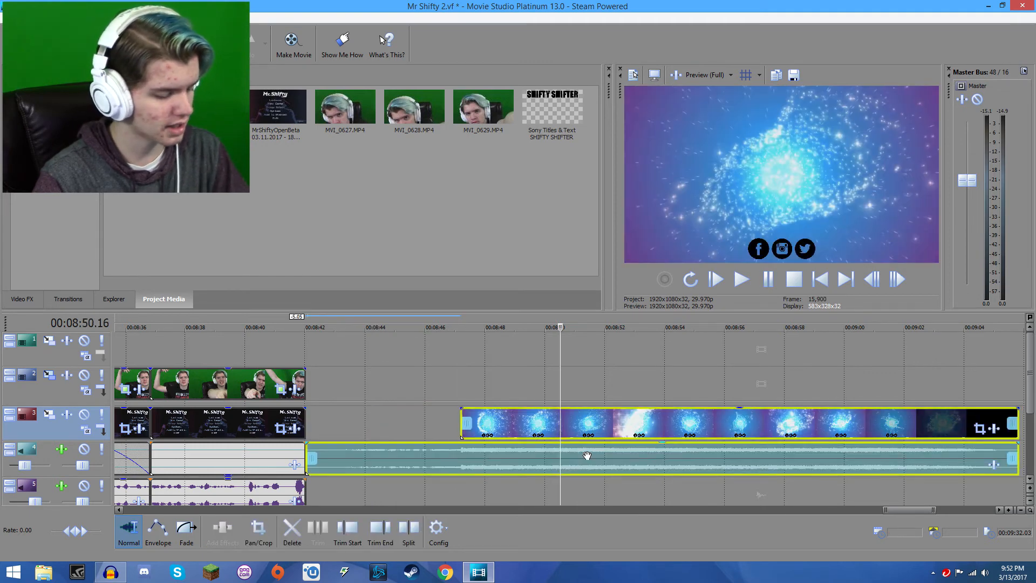
scroll(587, 455, down, 3)
click(568, 388)
drag(569, 387, 572, 450)
drag(630, 350, 475, 349)
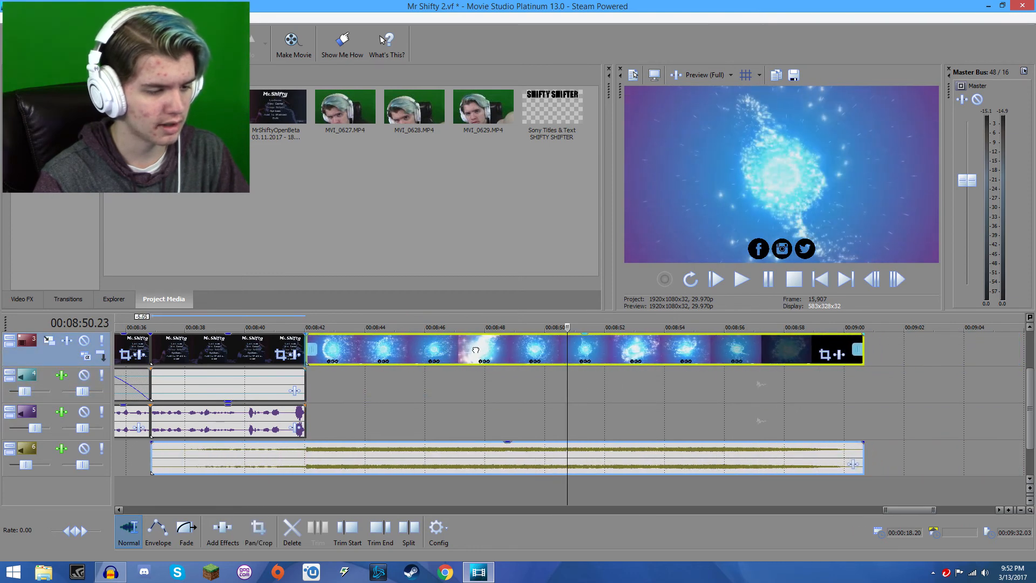
Check the outro music's quiet intro beneath the end of the gameplay.
click(170, 458)
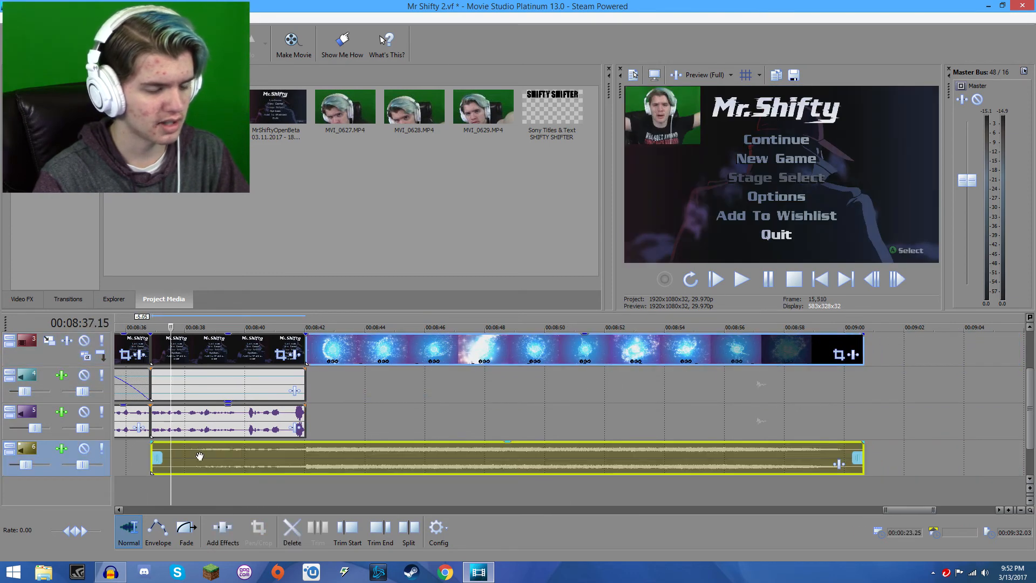
click(215, 456)
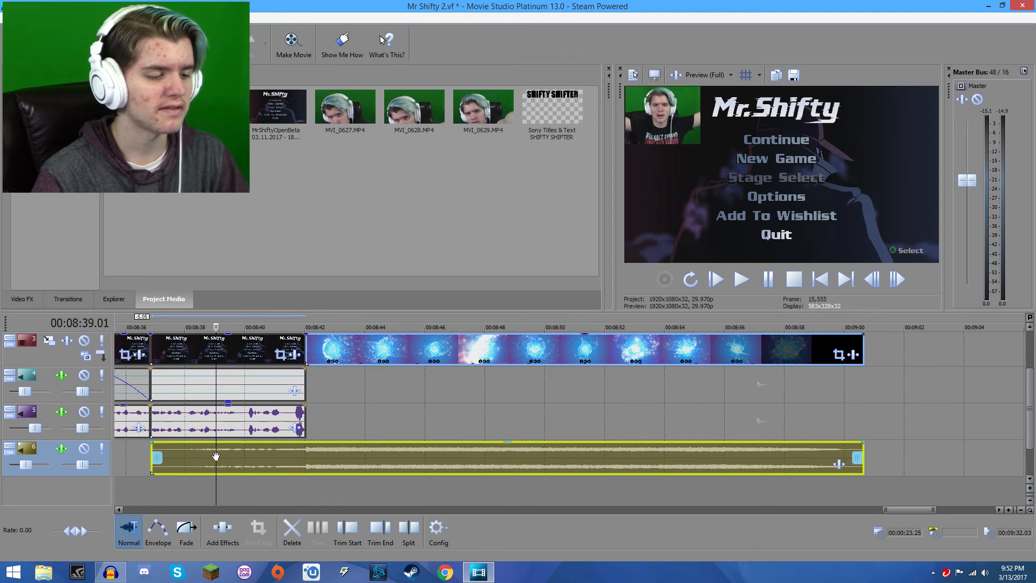
click(509, 413)
Try adding a Sample Text event with a different font on the top track above the outro.
scroll(637, 396, down, 2)
scroll(763, 380, up, 1)
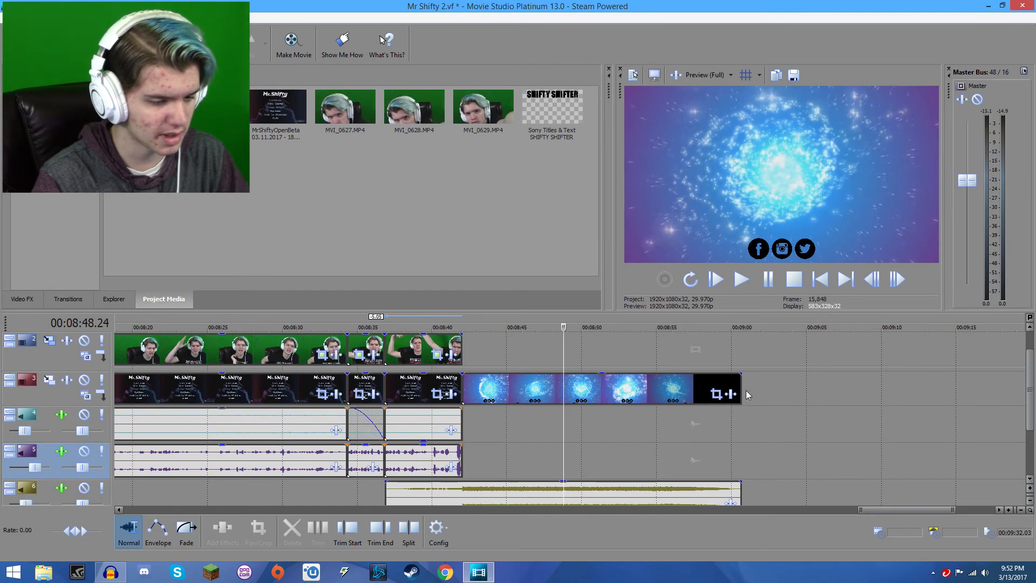
scroll(759, 375, down, 1)
scroll(745, 372, down, 1)
scroll(737, 371, up, 1)
click(587, 351)
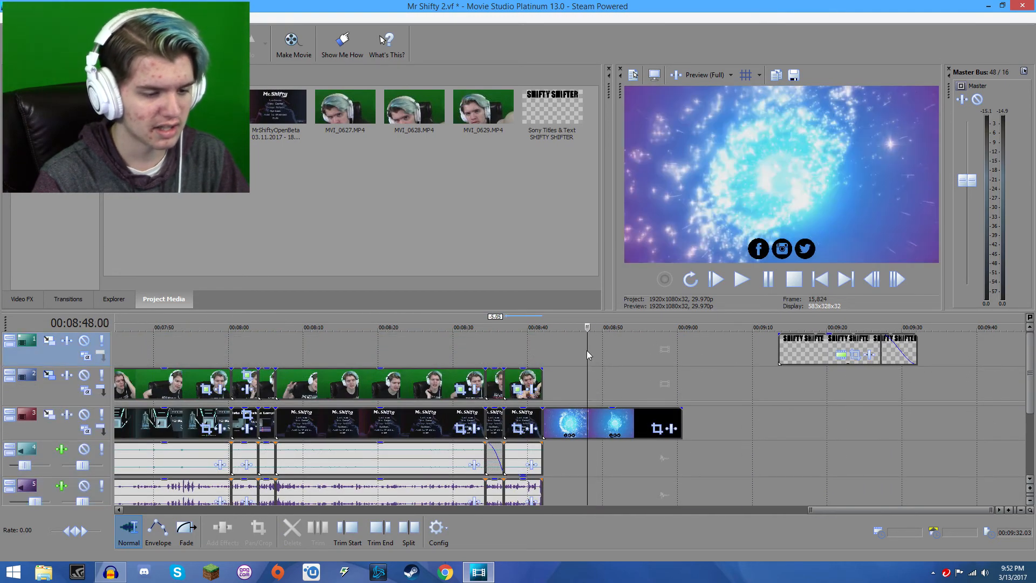
right_click(587, 351)
click(637, 511)
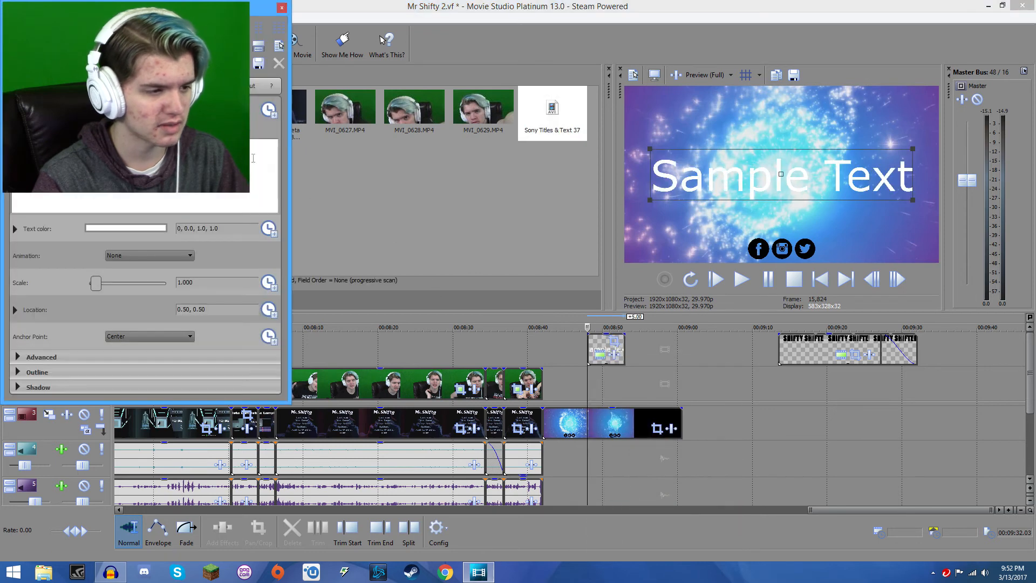
click(91, 130)
click(50, 272)
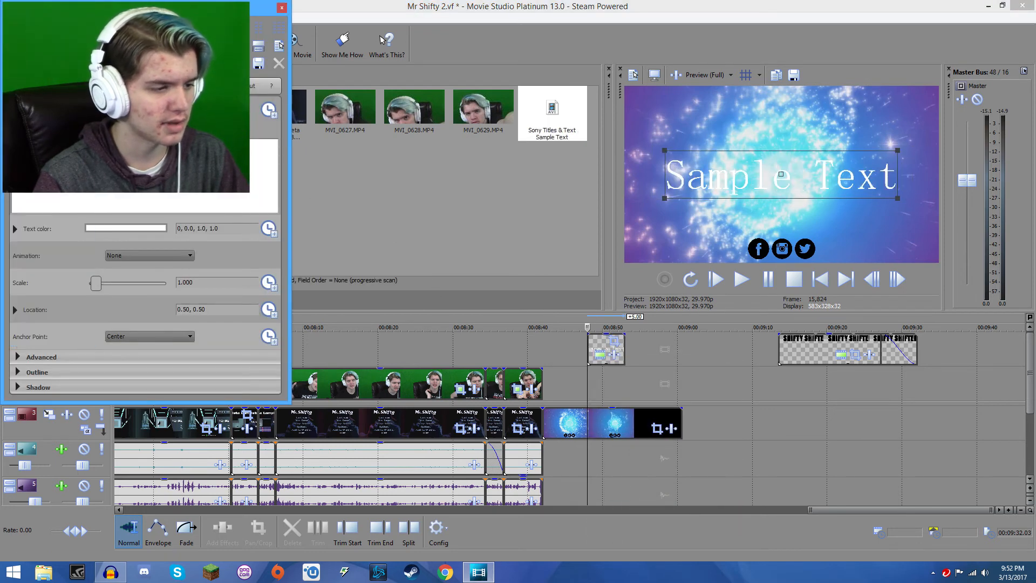
click(281, 8)
click(606, 348)
key(Delete)
Move the SHIFTY SHIFTER title on the top track back over the outro, aligned with the outro's start.
drag(829, 339, 593, 340)
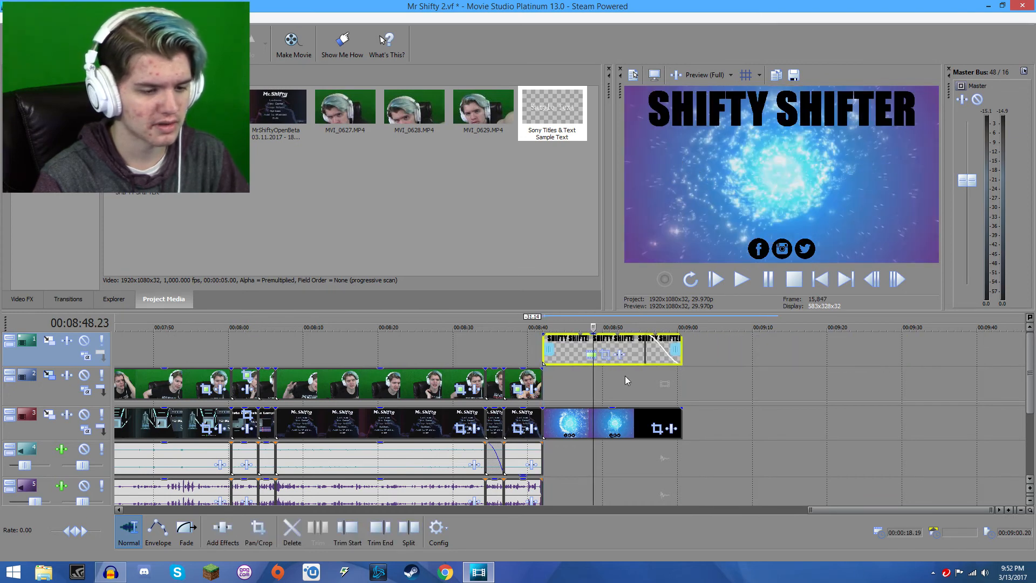
click(653, 375)
scroll(654, 375, up, 3)
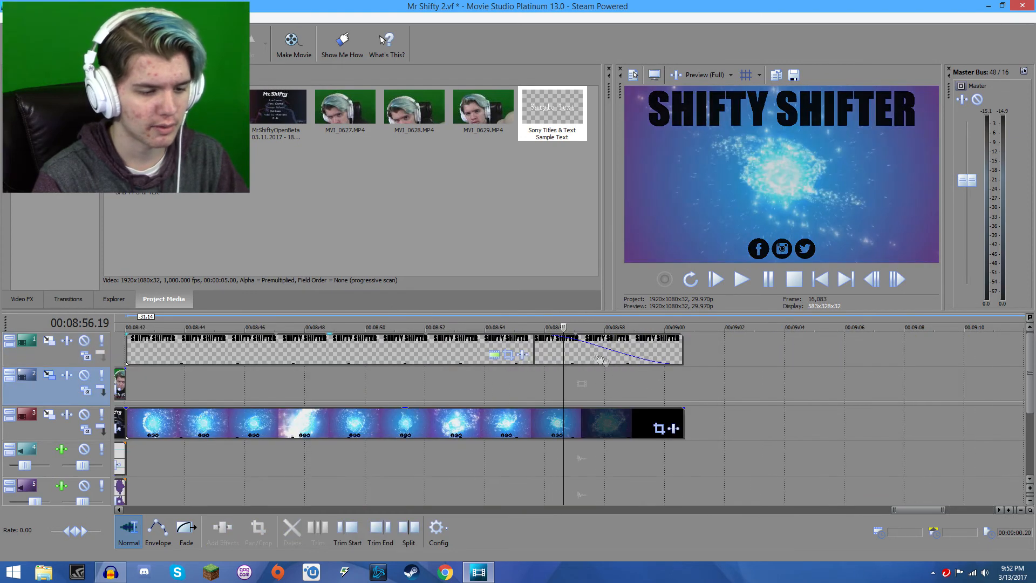
Preview the outro's fade to black alongside the title's fade-out.
click(546, 427)
click(535, 427)
click(551, 428)
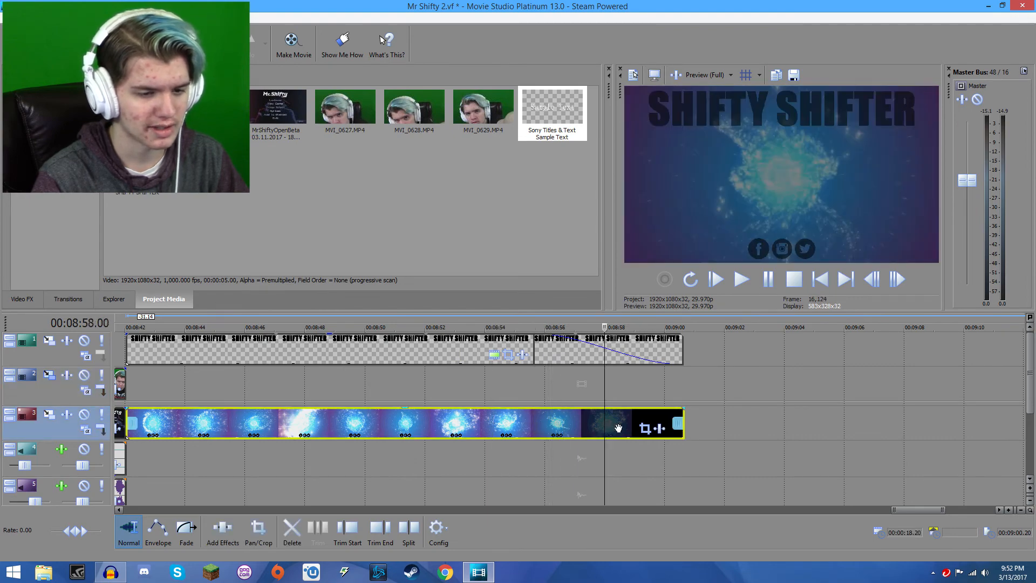
click(660, 428)
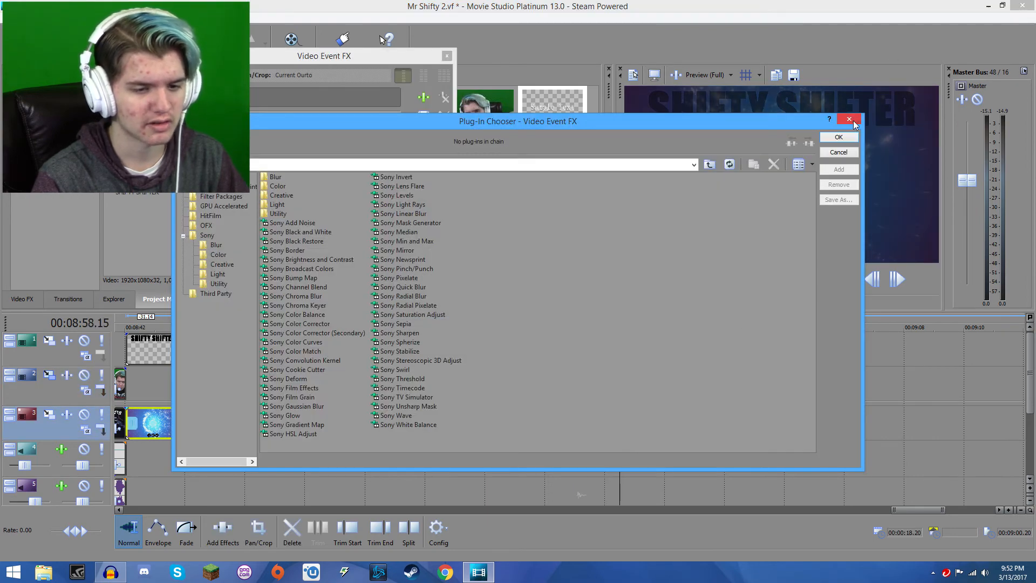
click(850, 119)
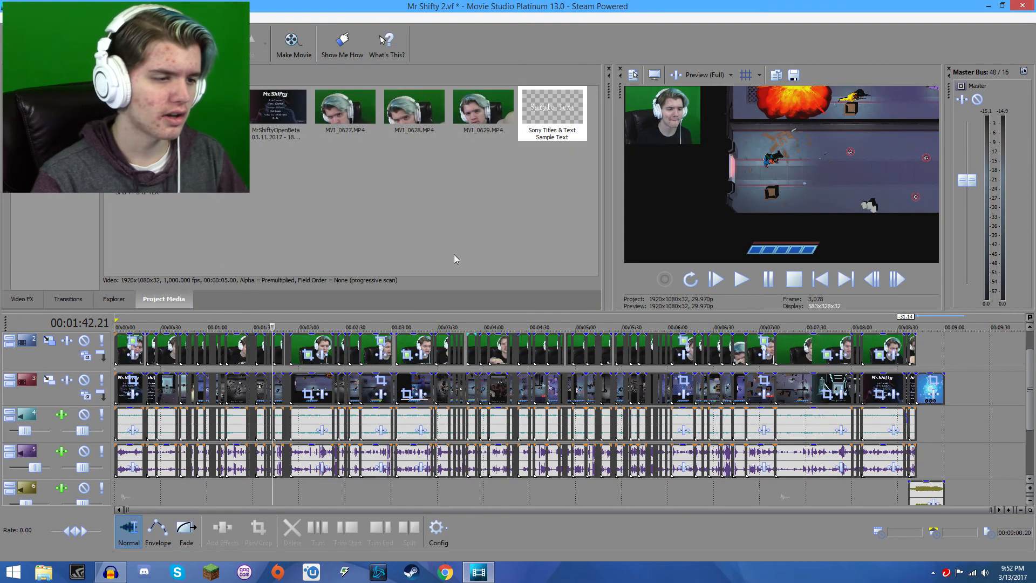
Set up a render to the hard drive with the advanced options and the Internet 1920x1080-30p template.
click(292, 49)
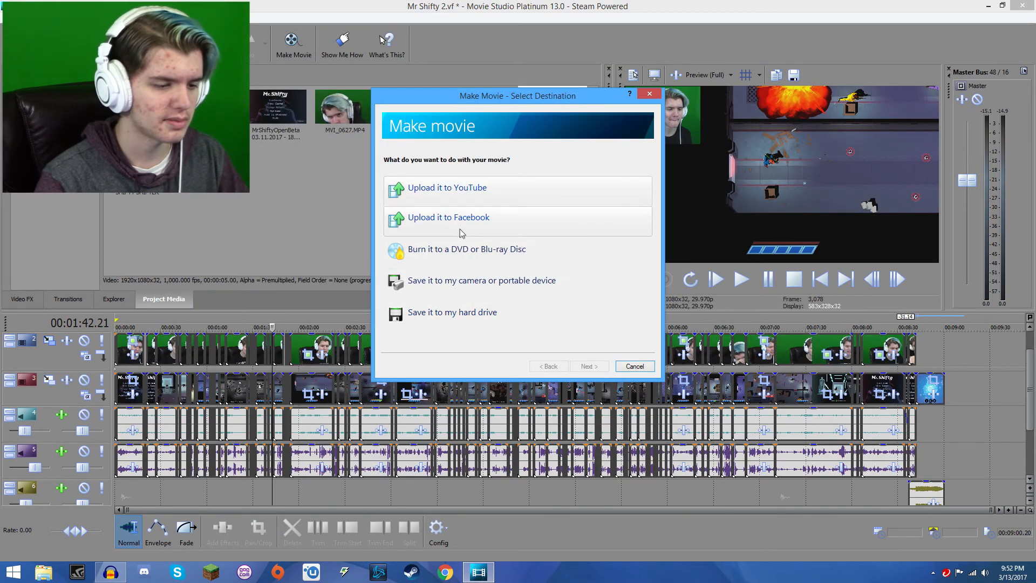
click(471, 317)
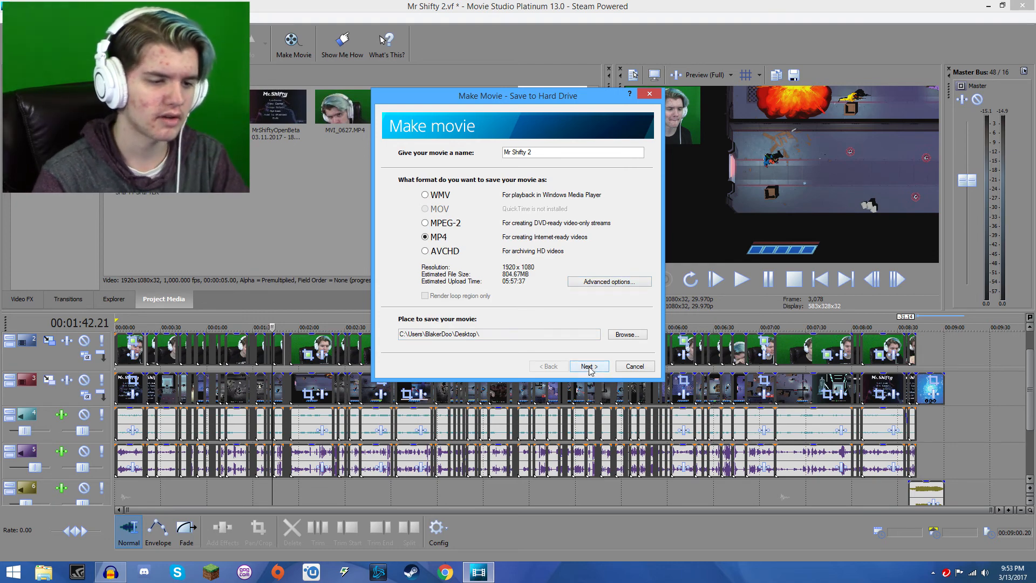
click(588, 283)
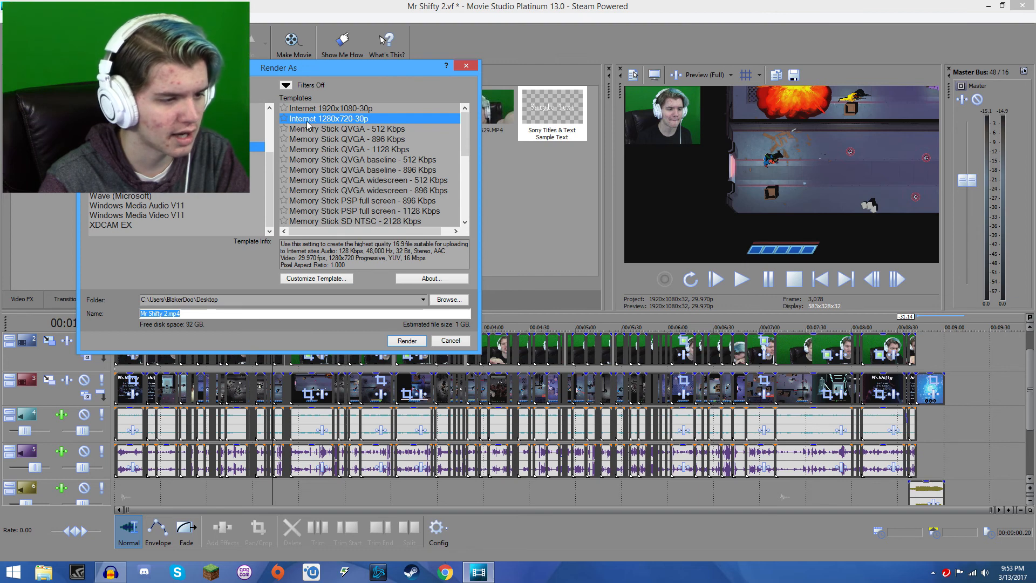
click(324, 109)
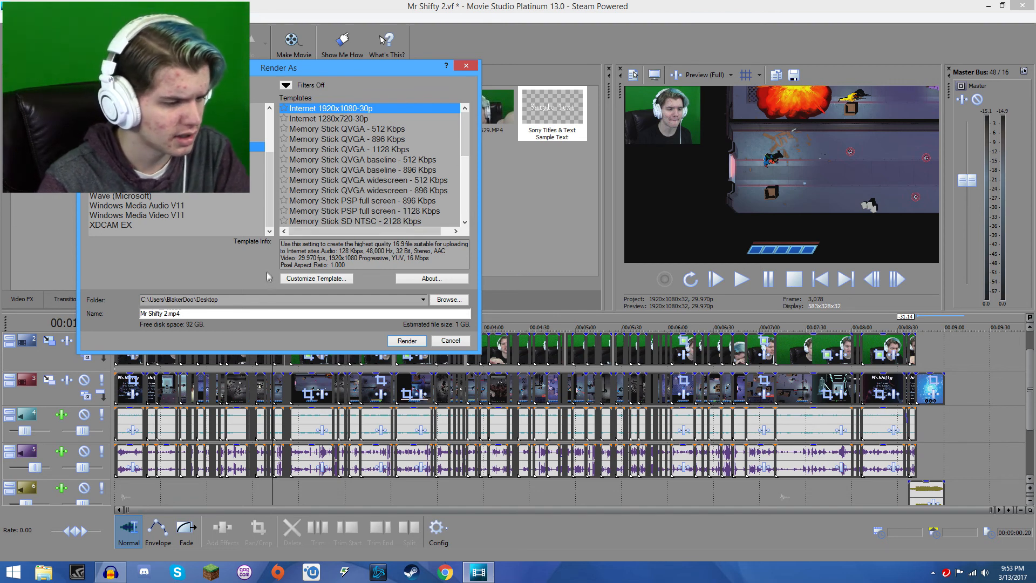
Try customizing the render template with a frame rate of 59.940 fps, leaving without rendering.
click(316, 279)
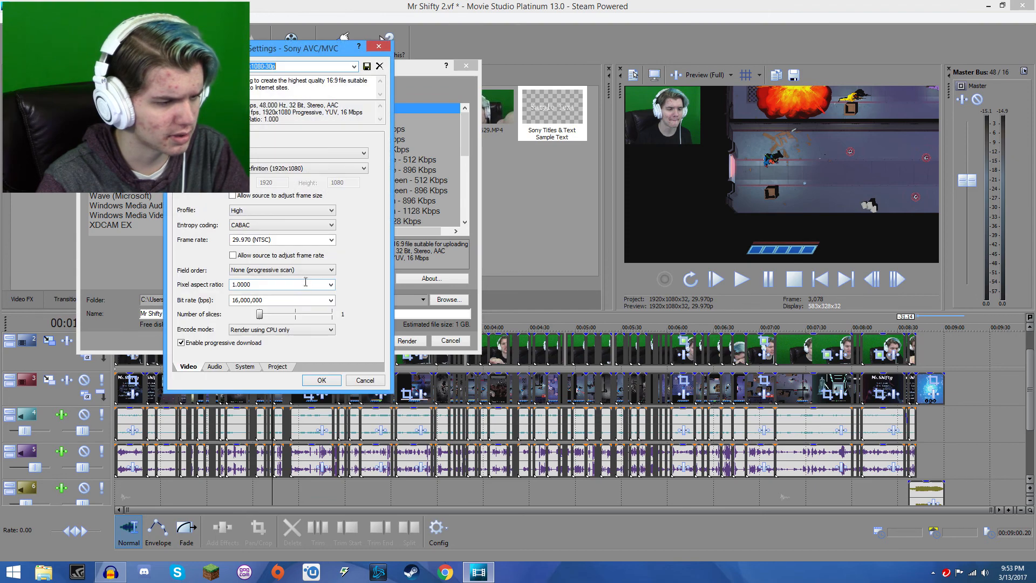
click(332, 240)
click(302, 303)
click(321, 381)
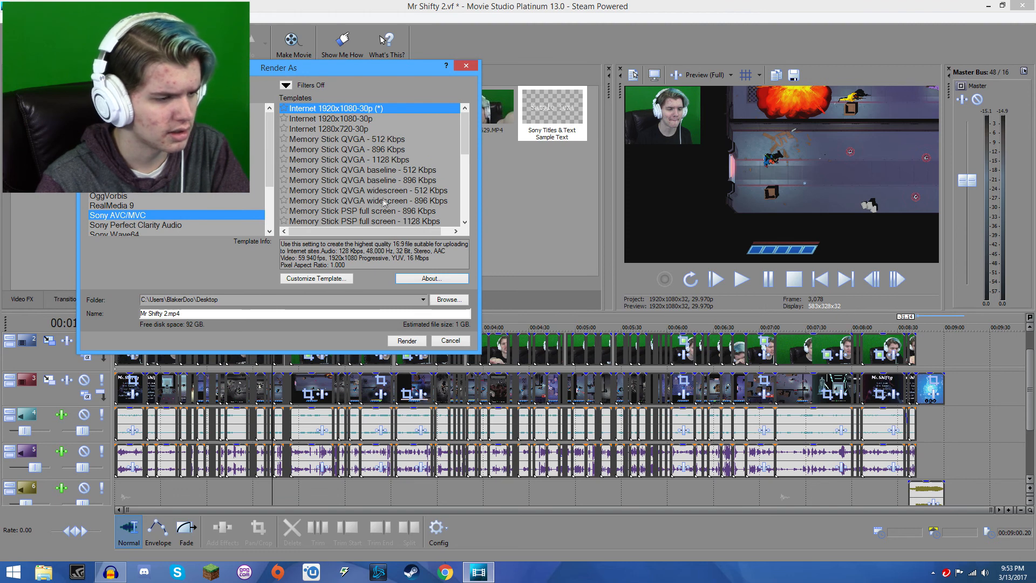
click(467, 66)
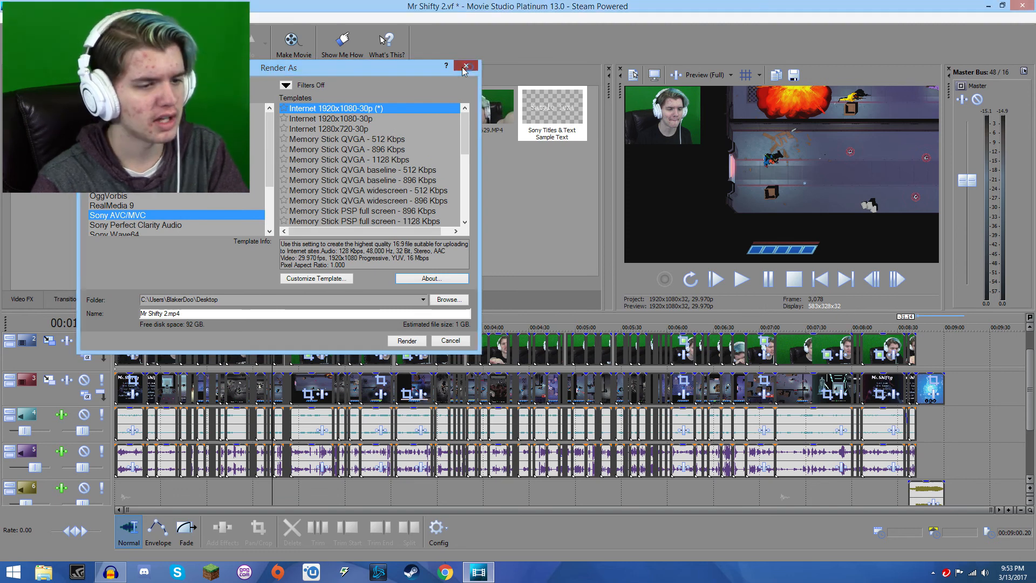